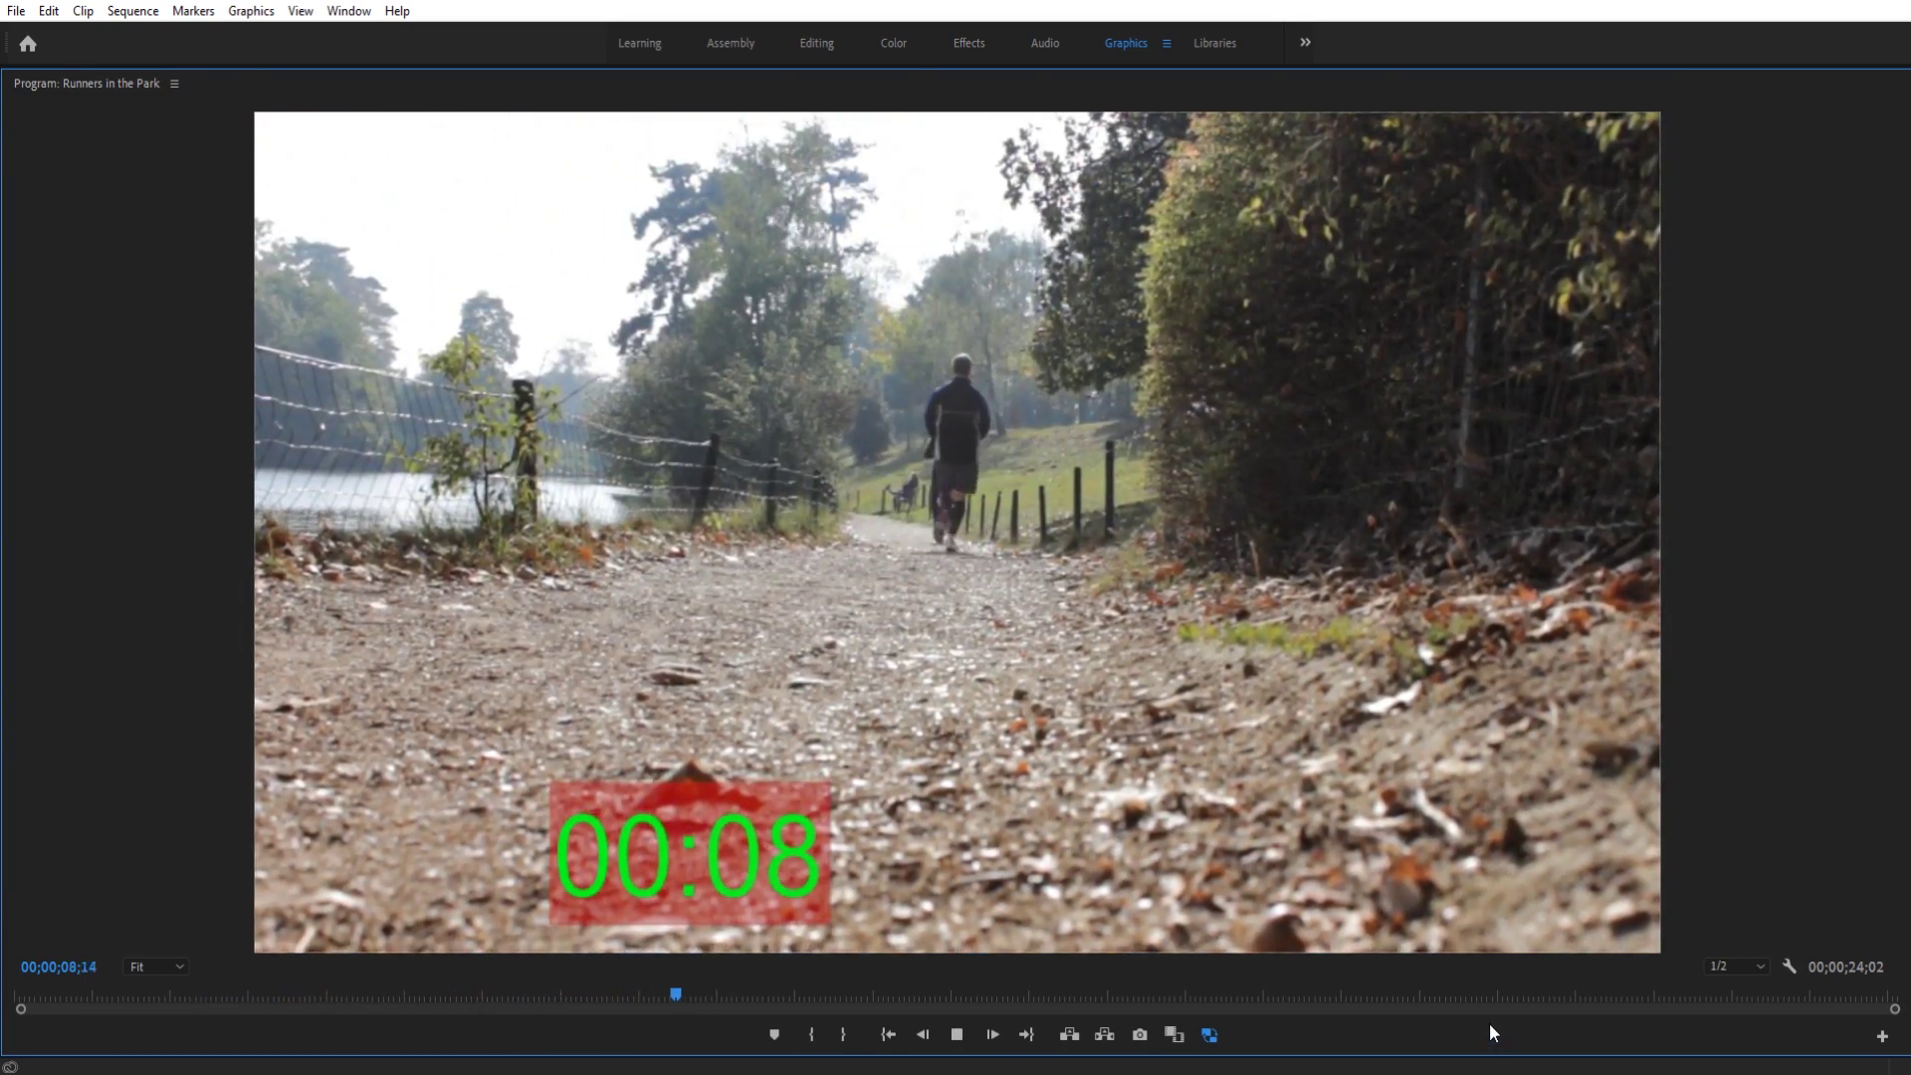
Stop playback of the finished green 00:09 timer preview over the jogging footage
key("space")
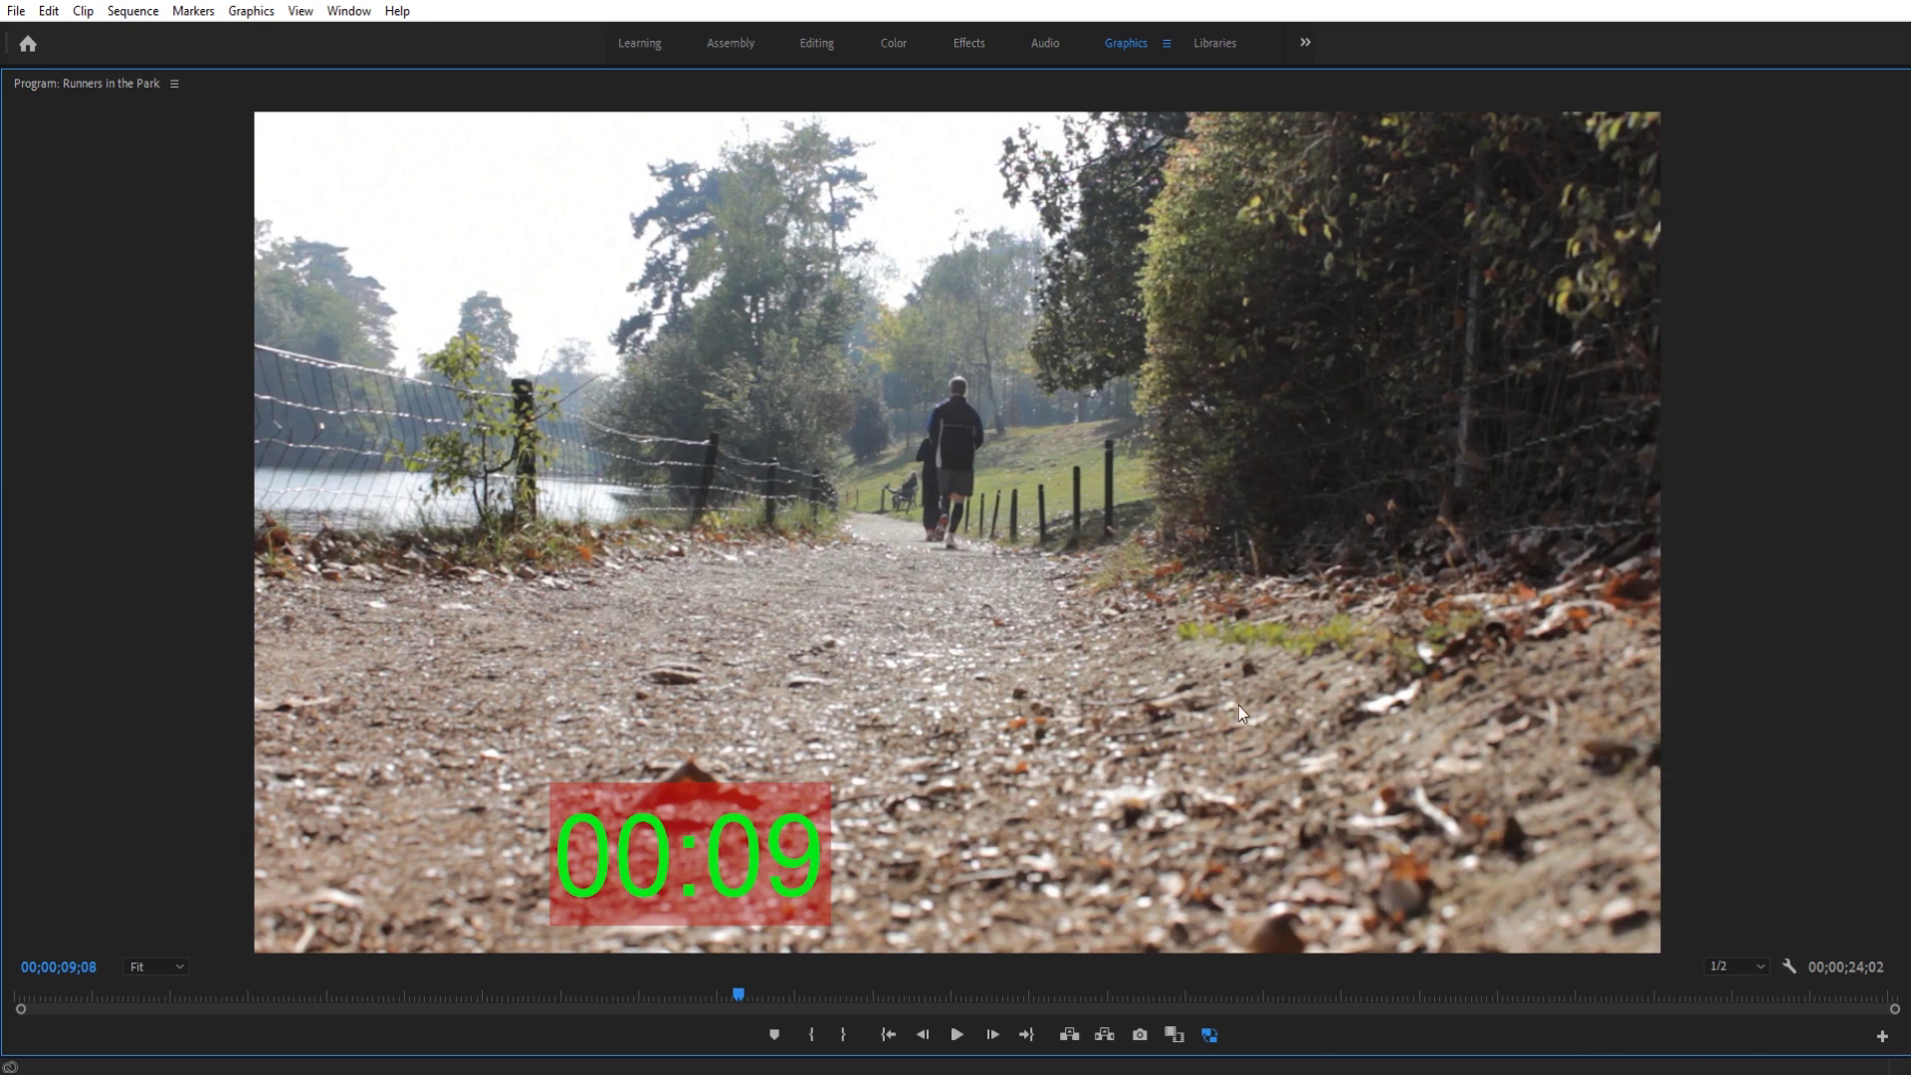
Restore the full editing workspace and close the finished Runners in the Park example sequence
key("grave")
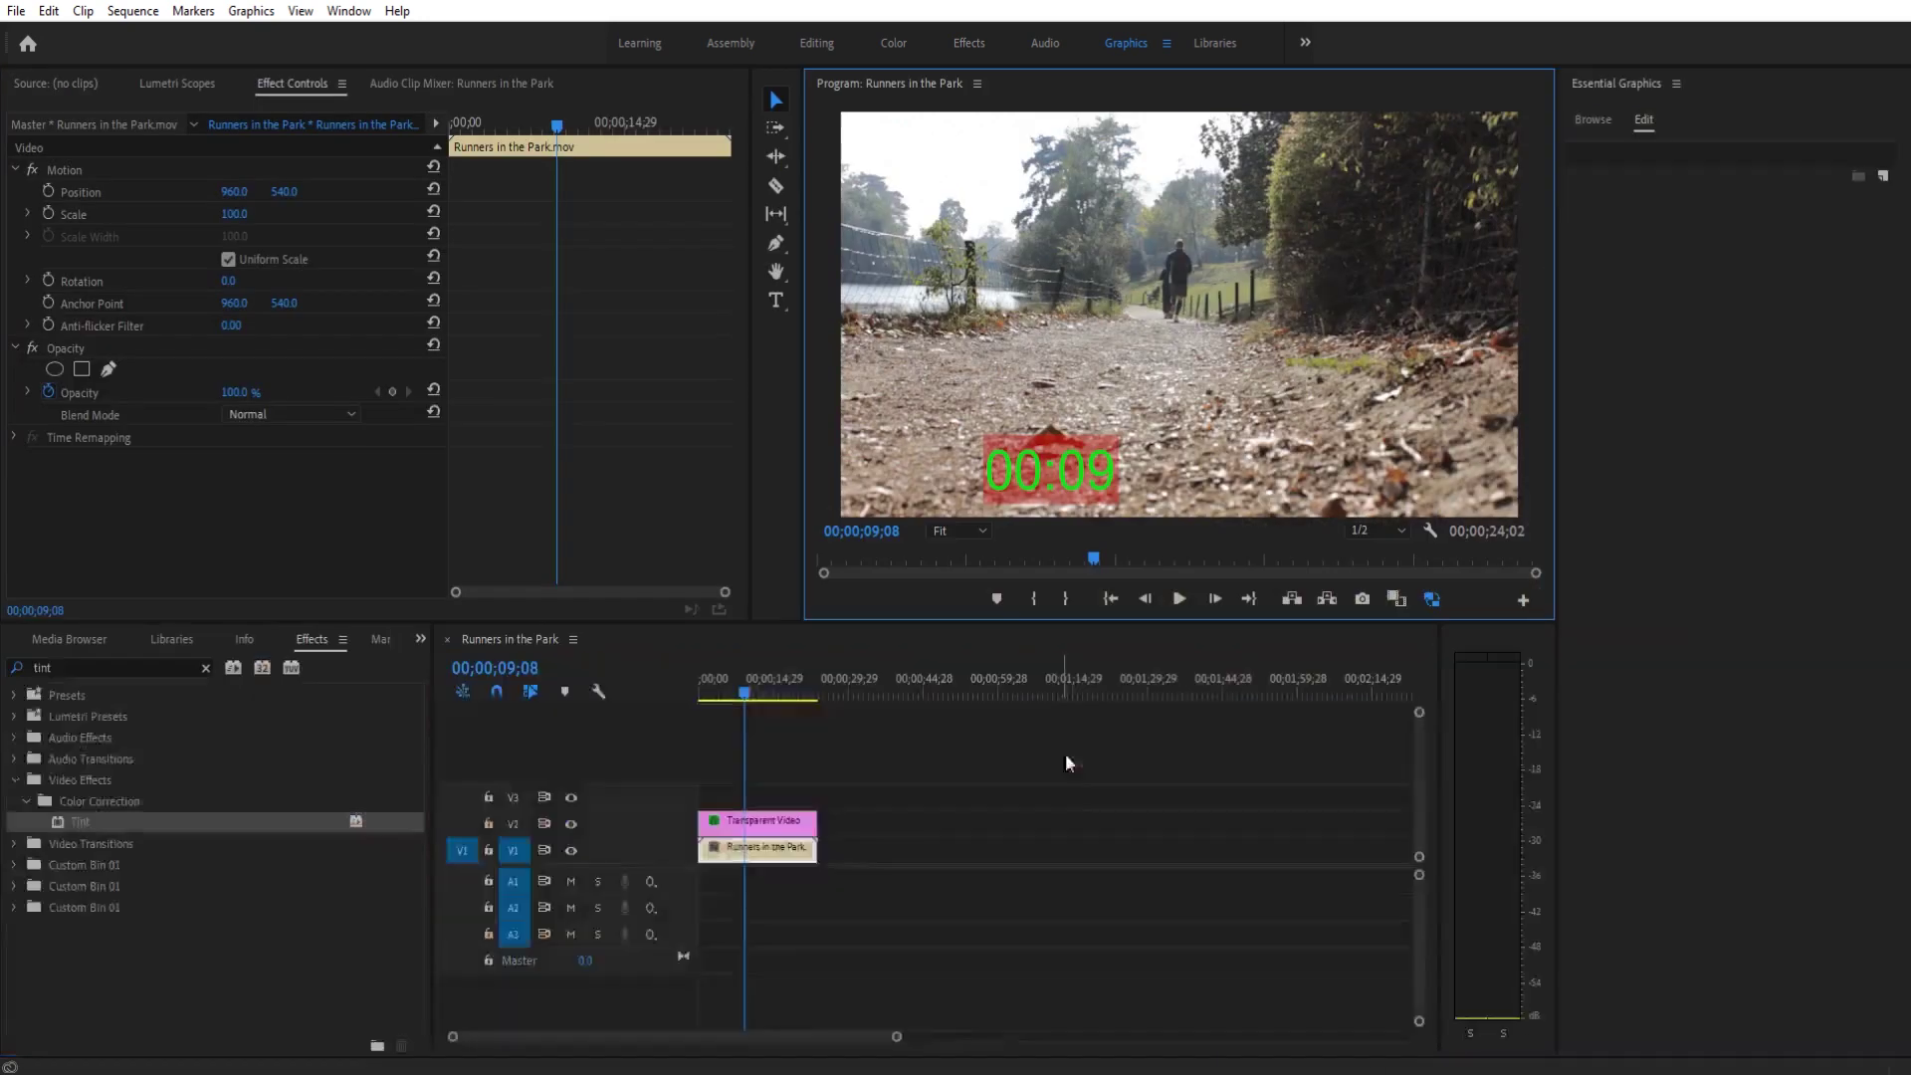
left_click(896, 820)
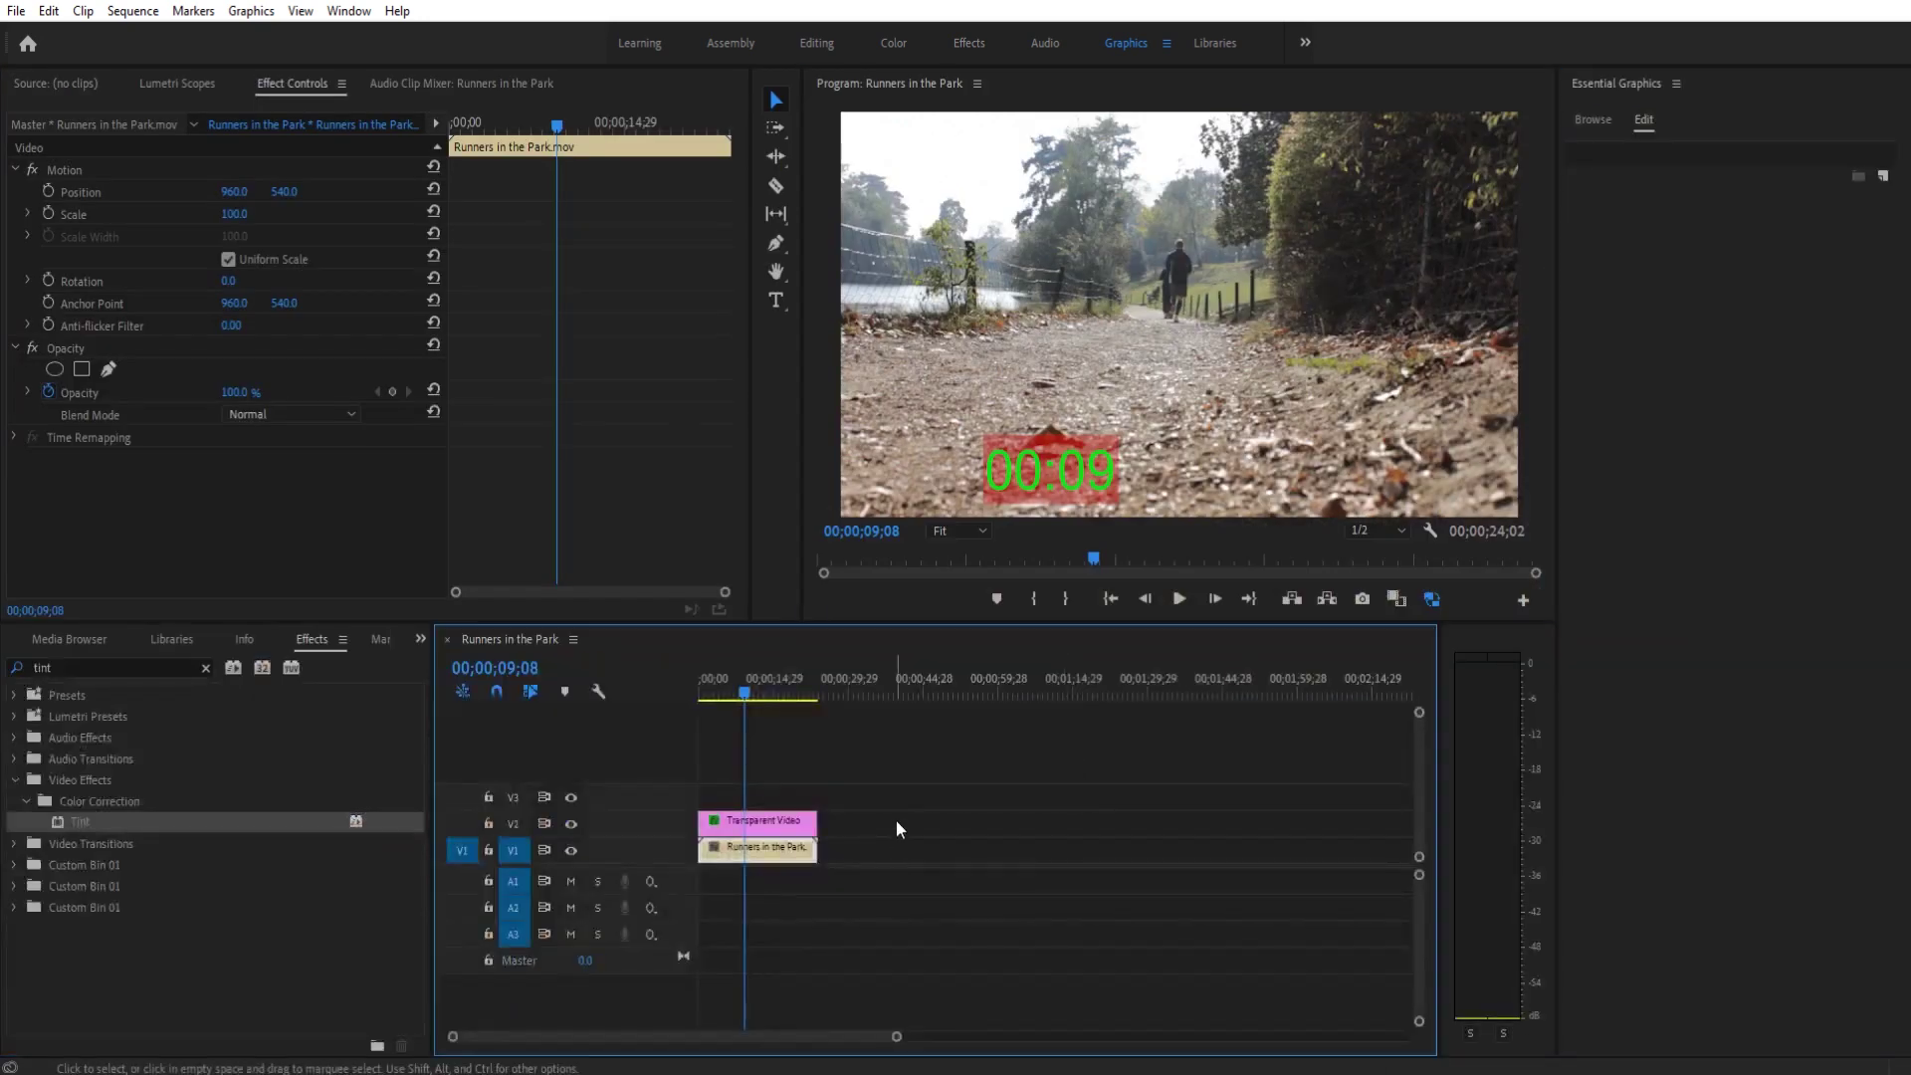
left_click(448, 639)
Build a new Runners in the Park sequence from Runners in the Park.mov
left_click(40, 635)
left_click(26, 636)
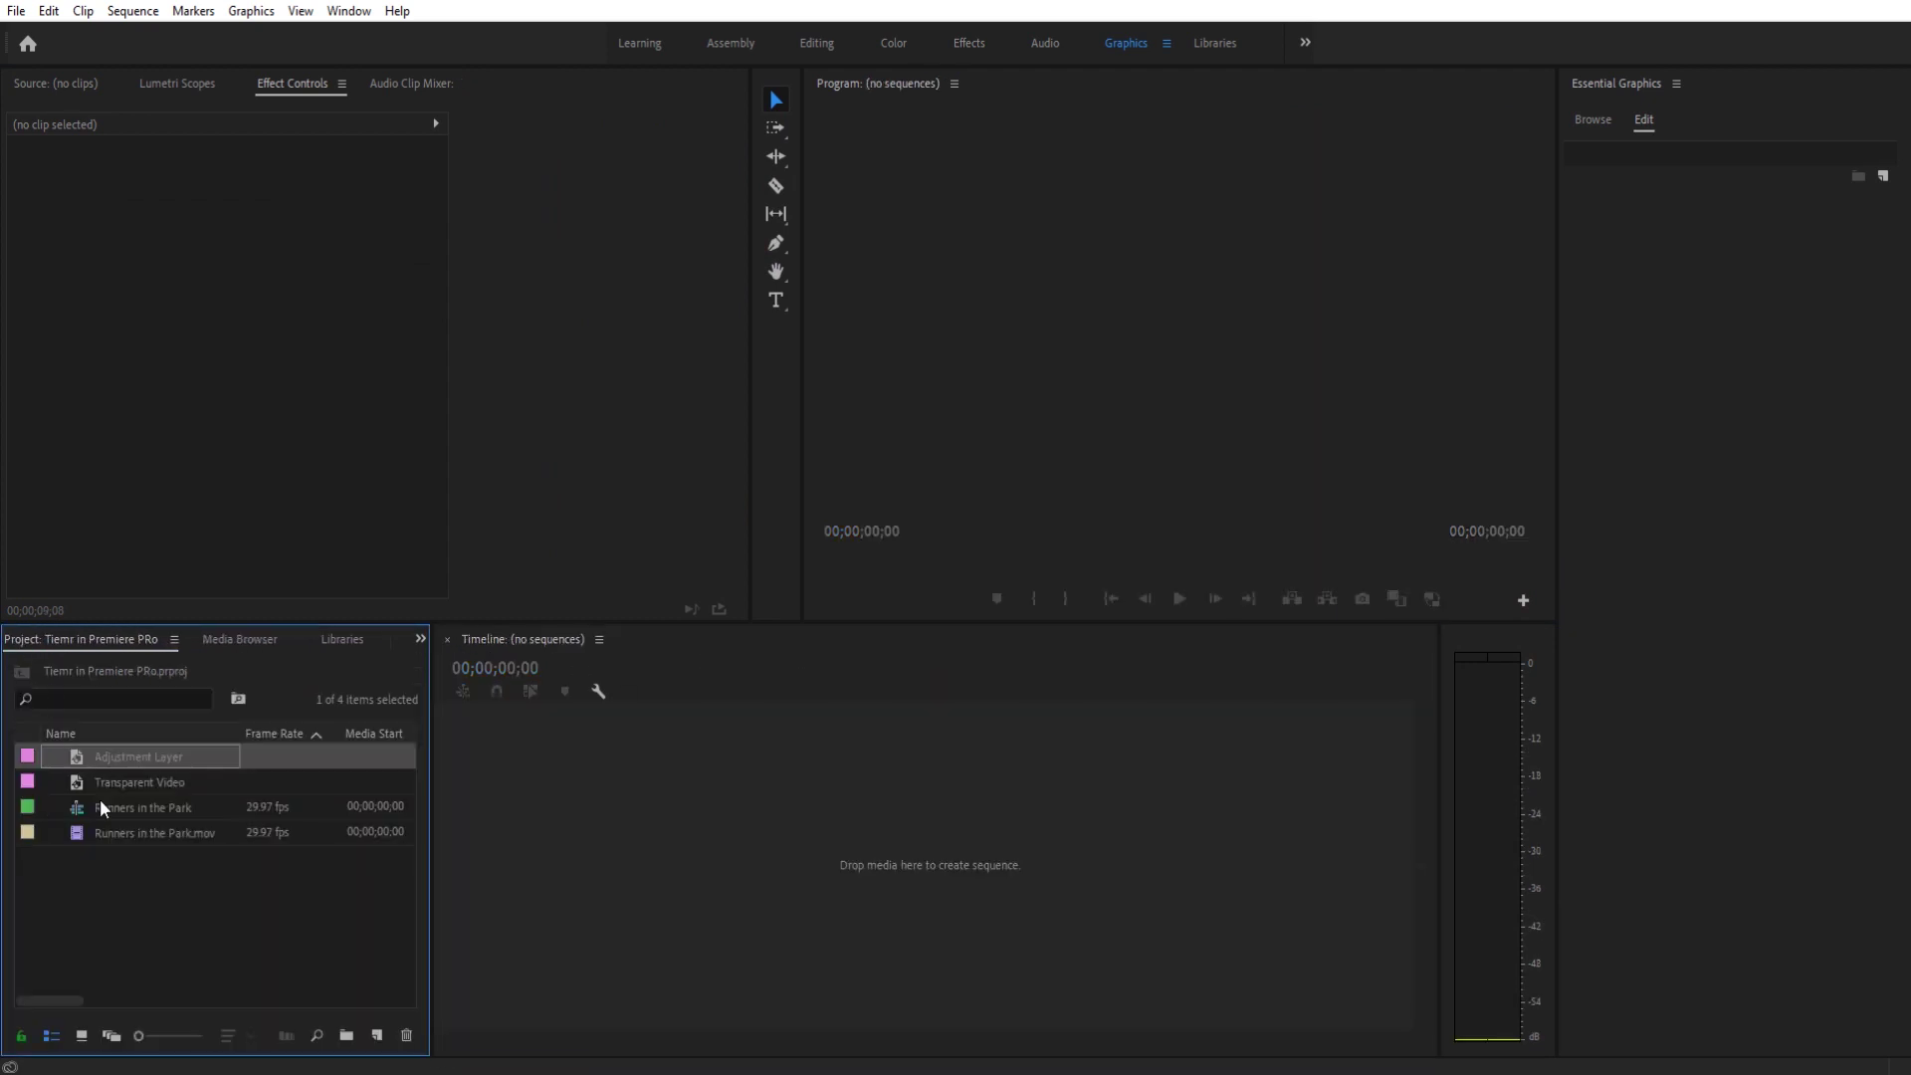
left_click_drag(107, 830, 688, 915)
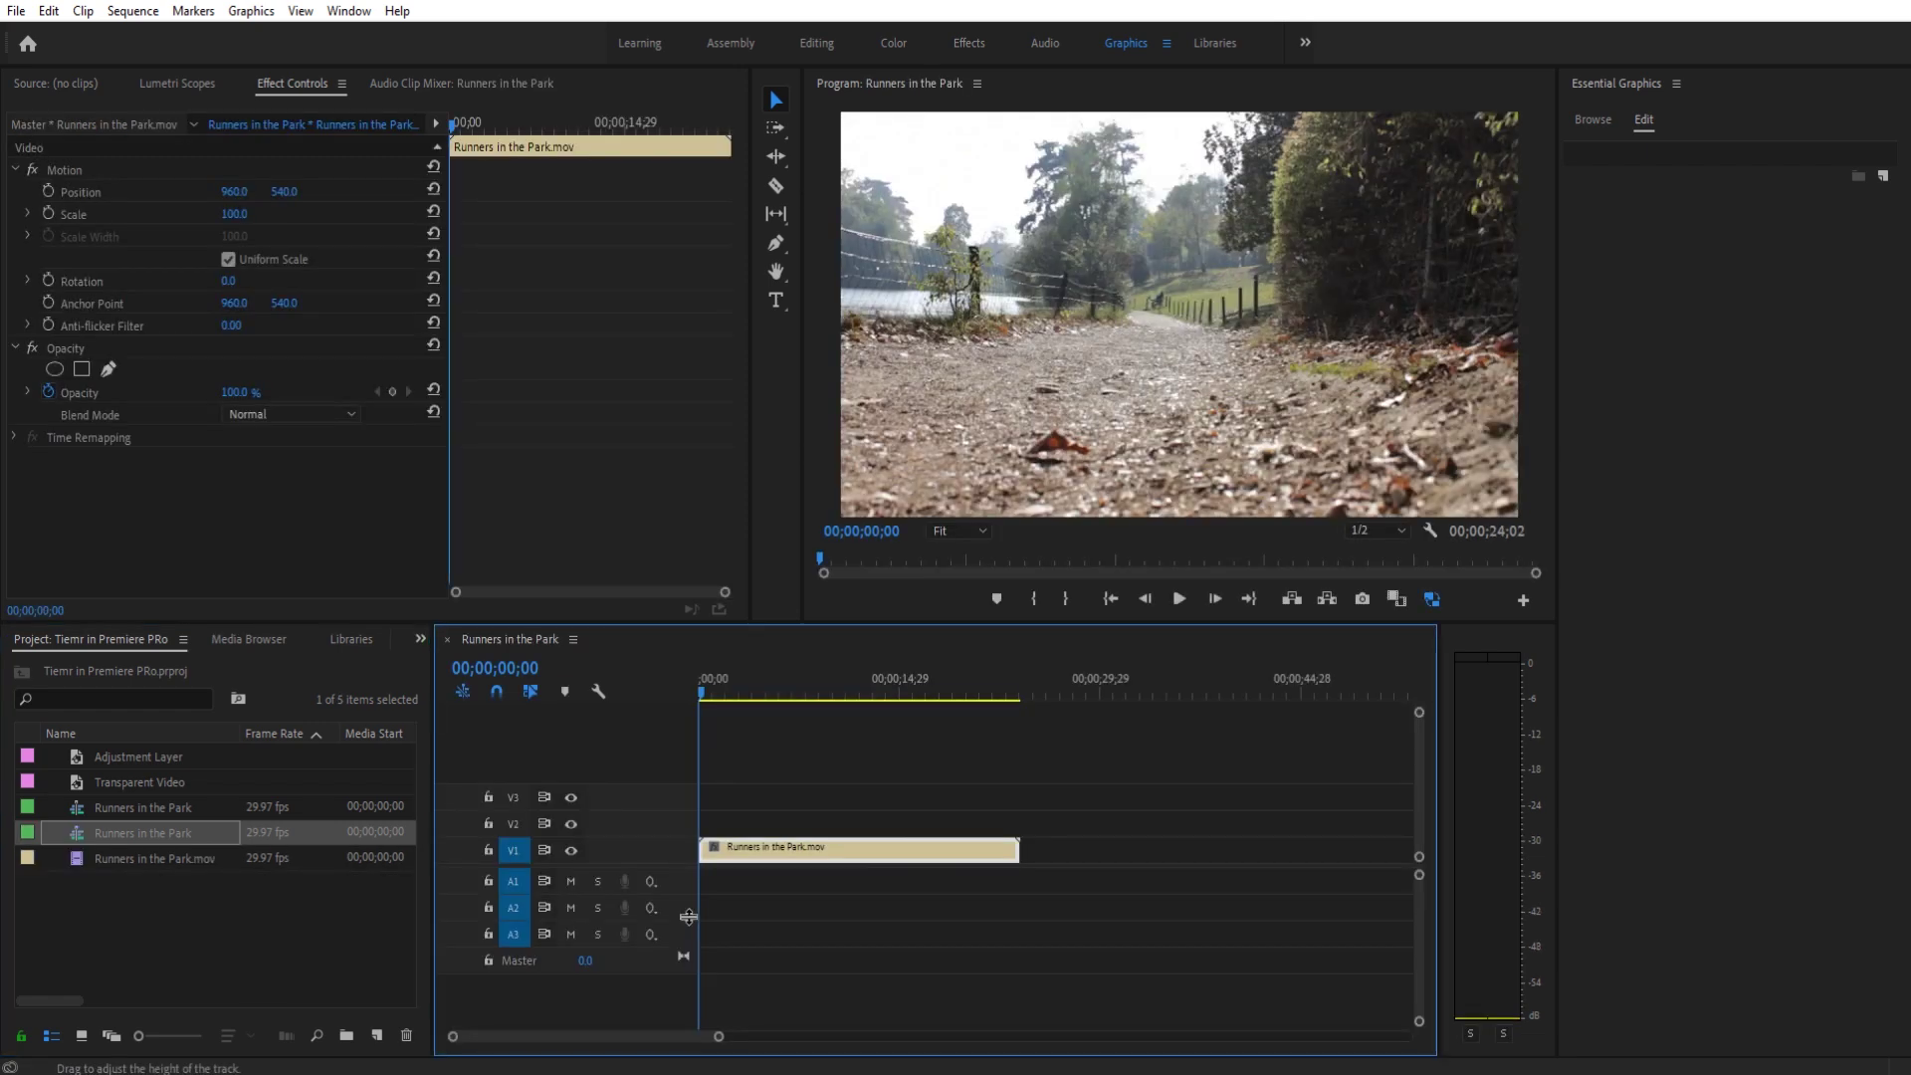
left_click(838, 830)
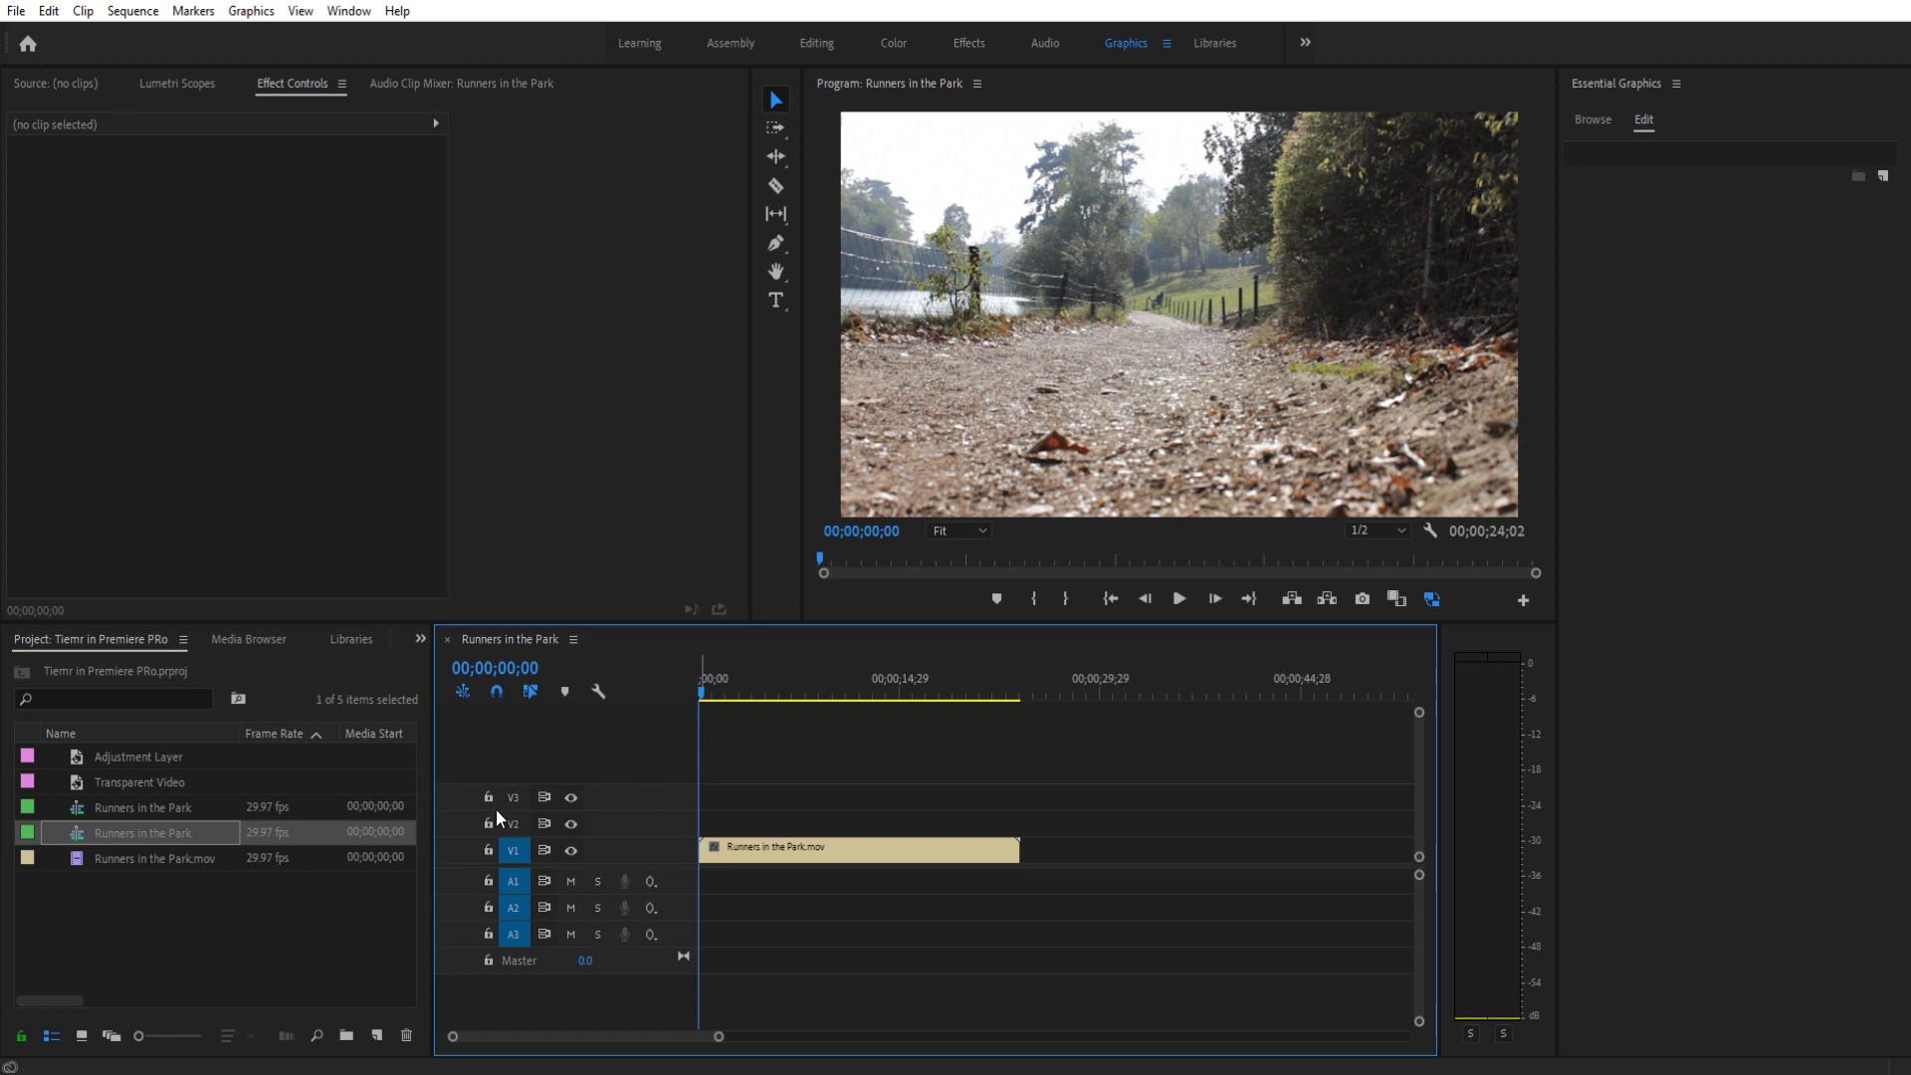
Create a Transparent Video item from the Project panel's New Item menu
left_click(426, 637)
left_click(438, 781)
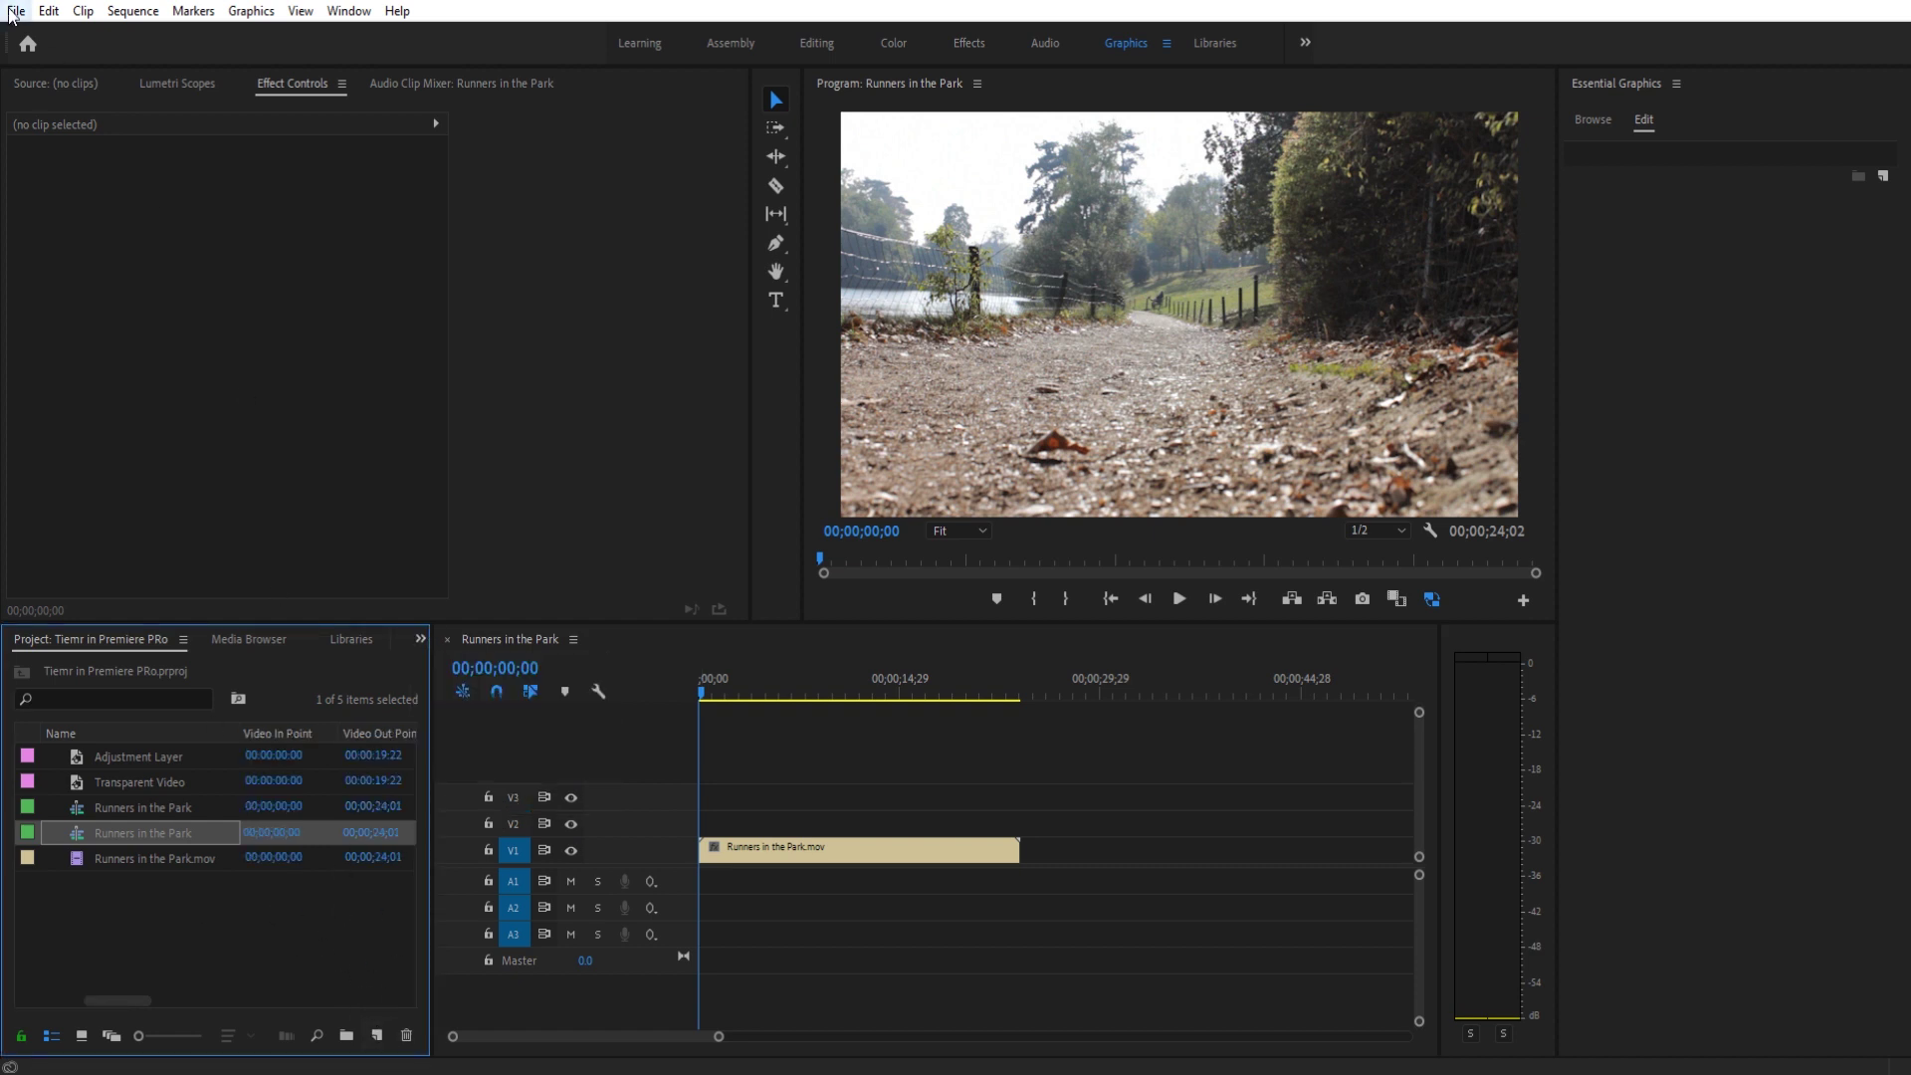
key("alt+f")
key("Right")
left_click(385, 1029)
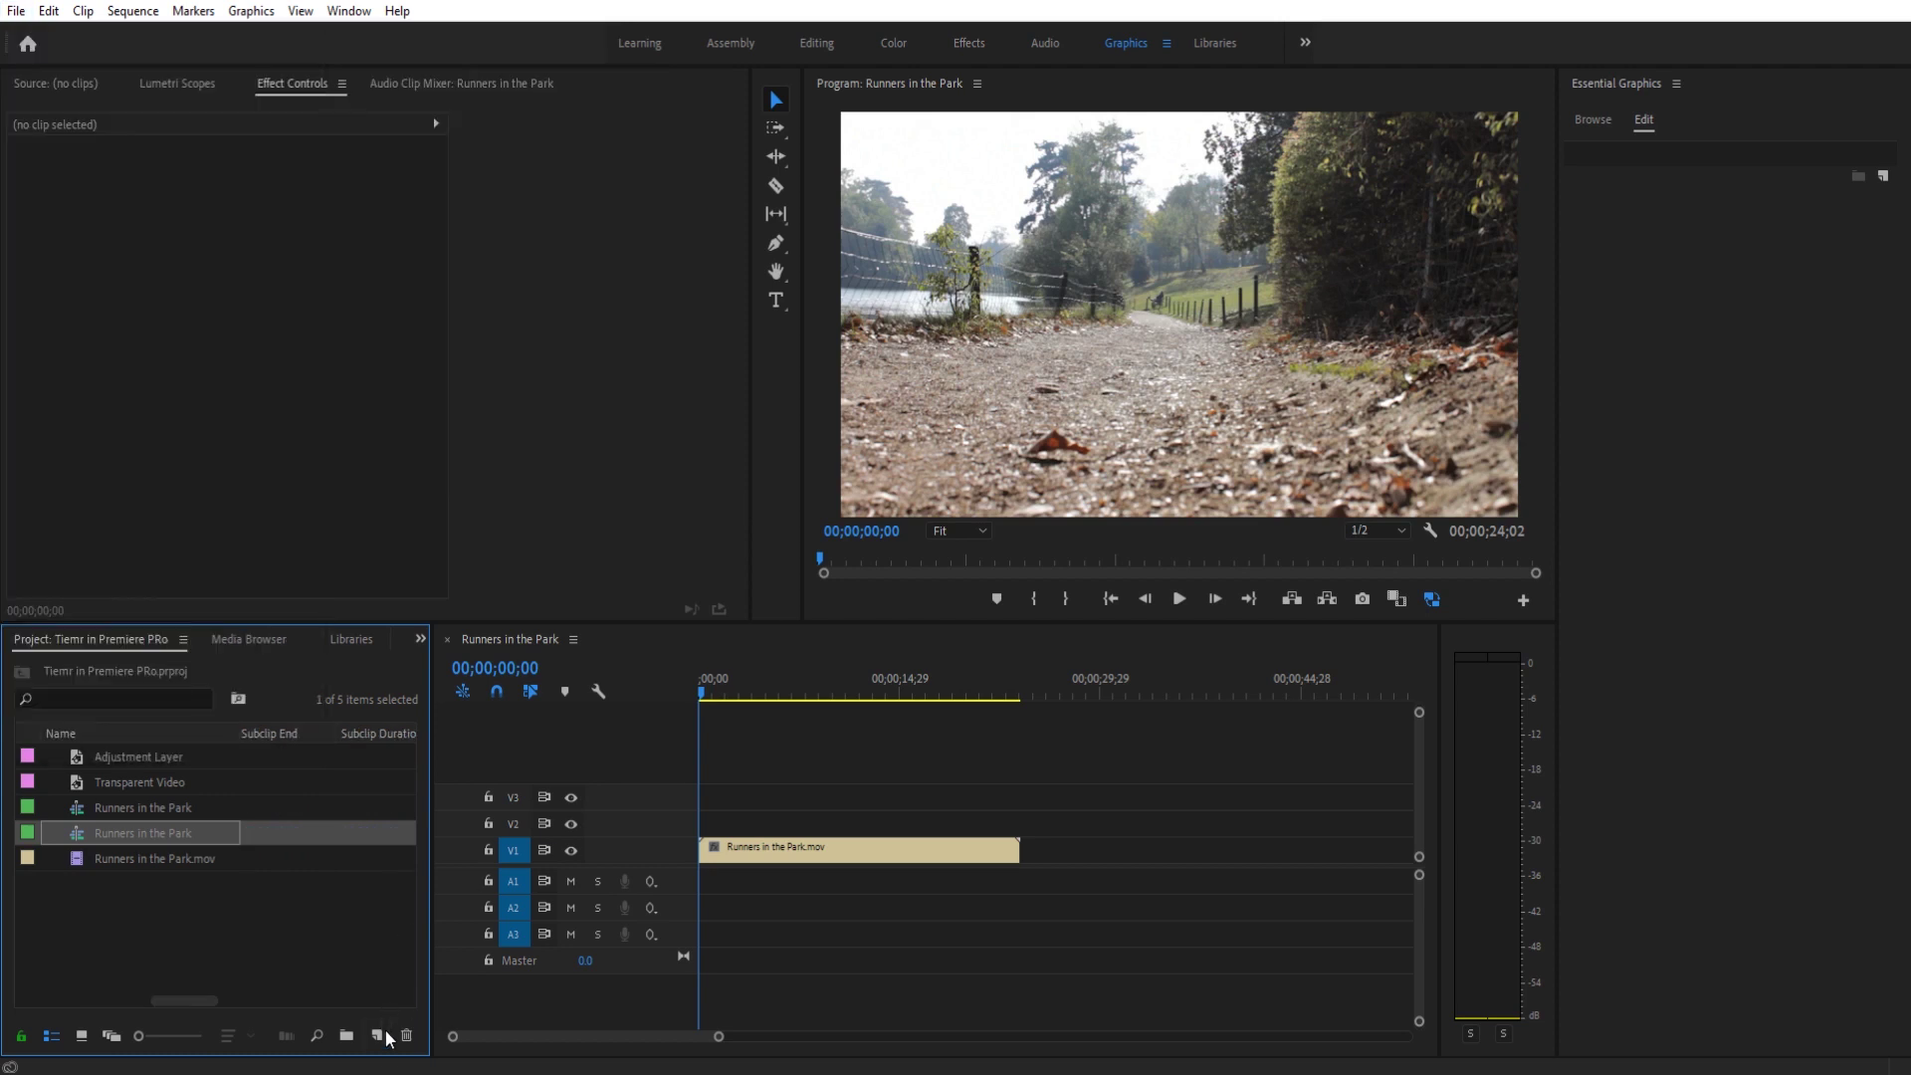
left_click(384, 1037)
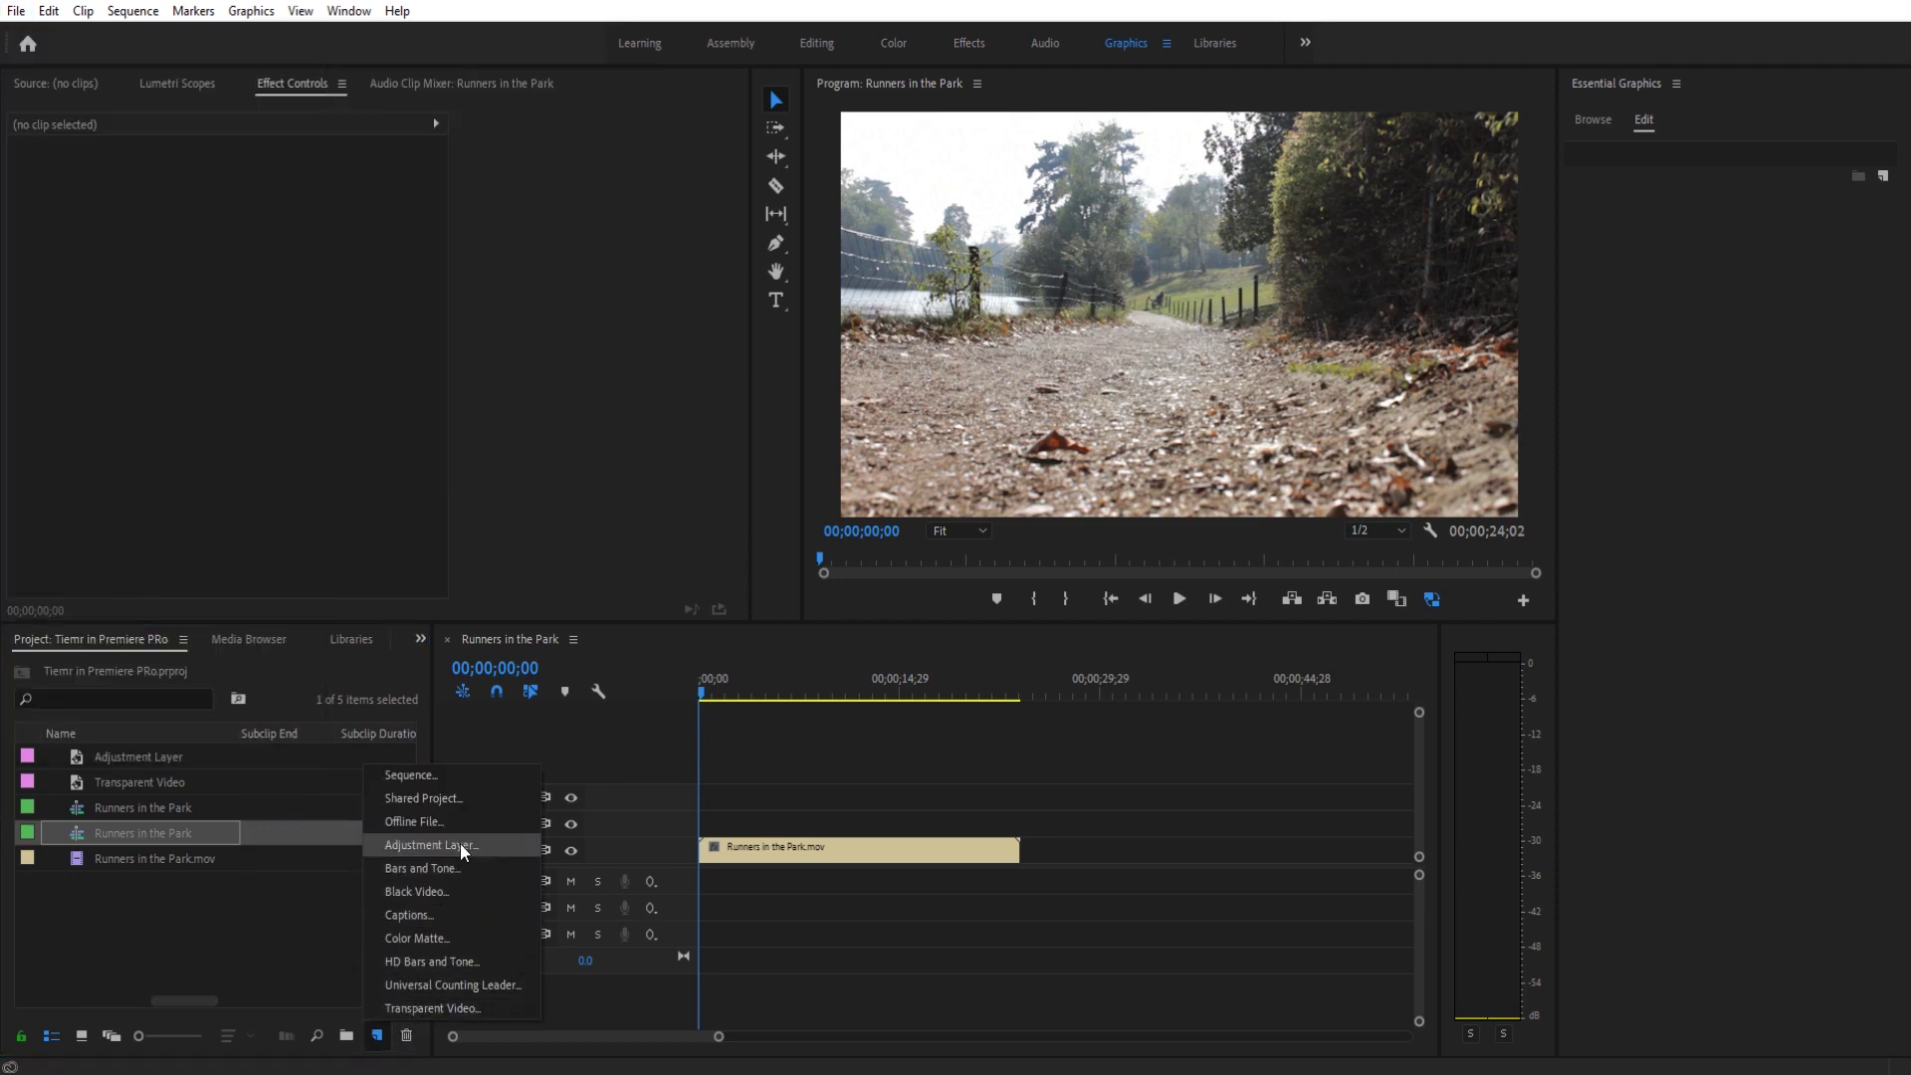
left_click(439, 1007)
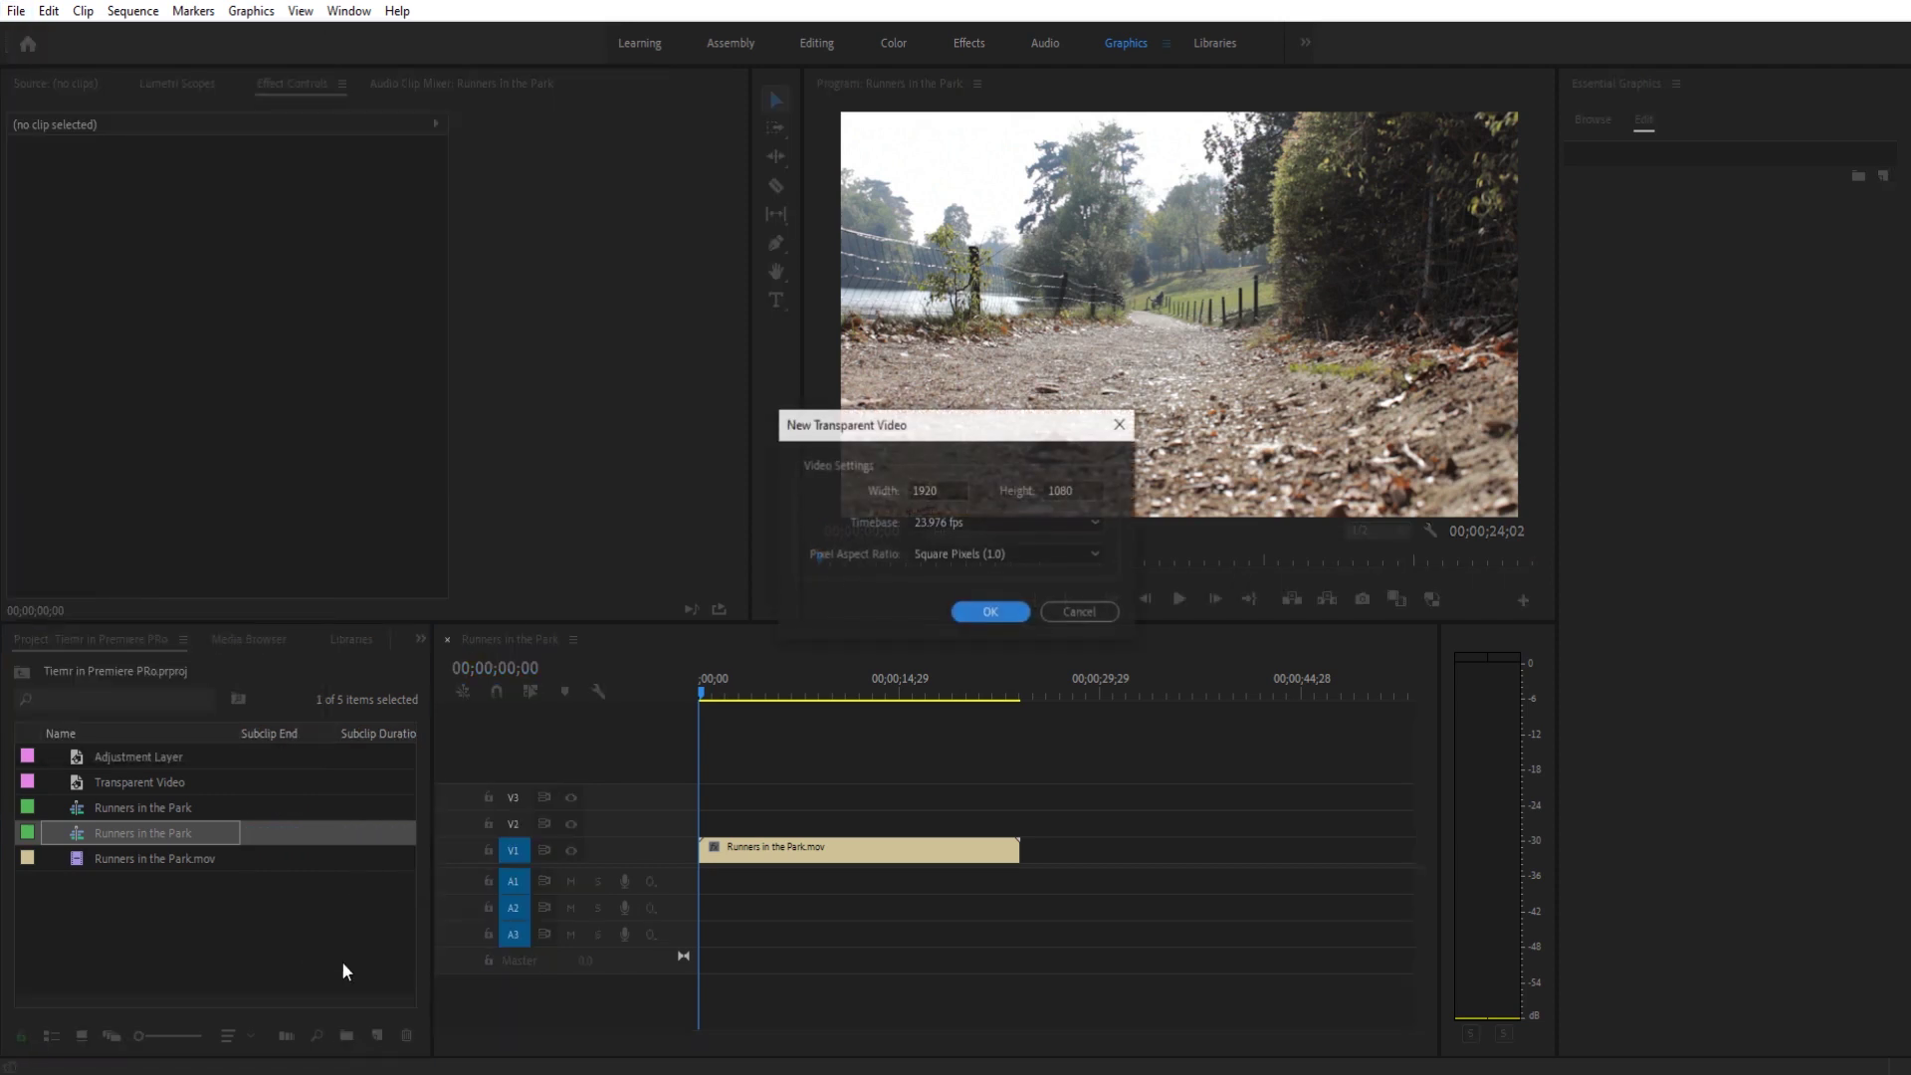
left_click(1013, 611)
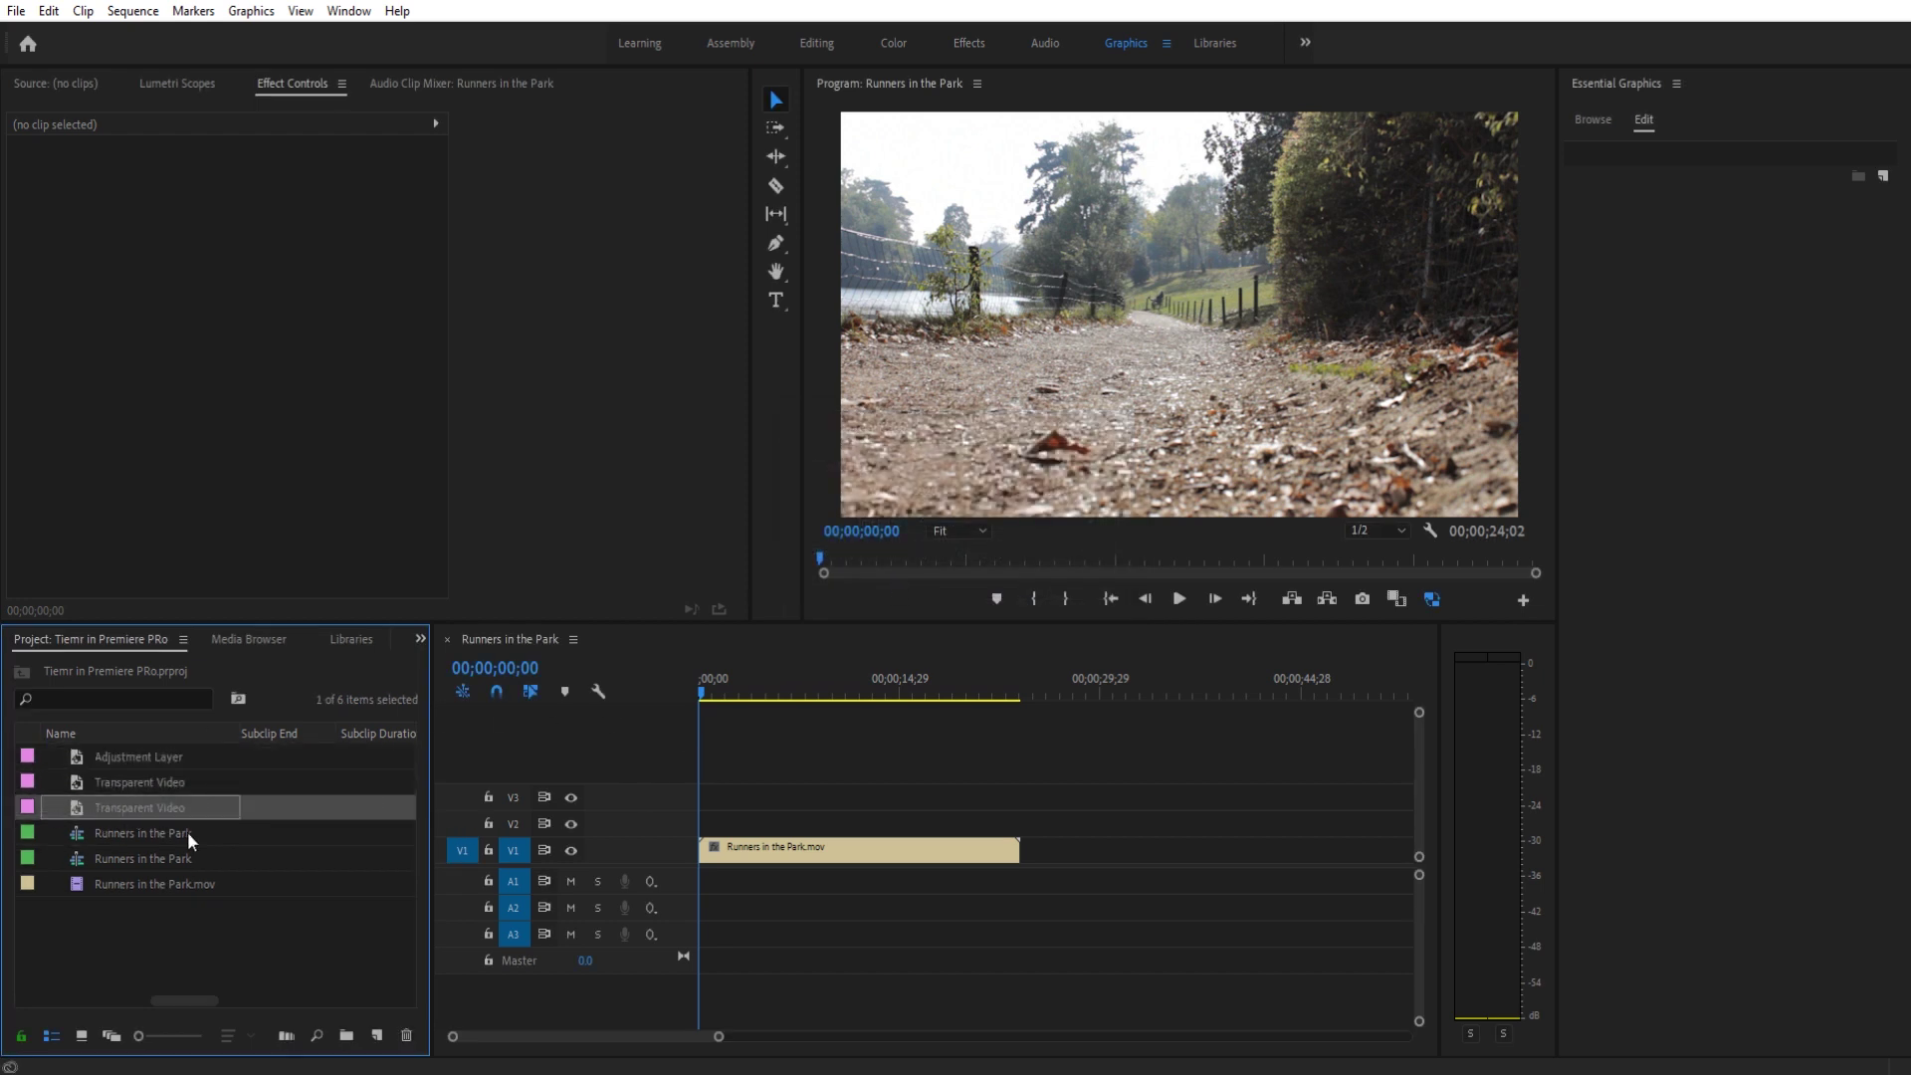
Replace the duplicate Transparent Video, put it on V2, and extend it to the jogging clip's end
scroll(247, 815, "left", 2)
left_click(40, 812)
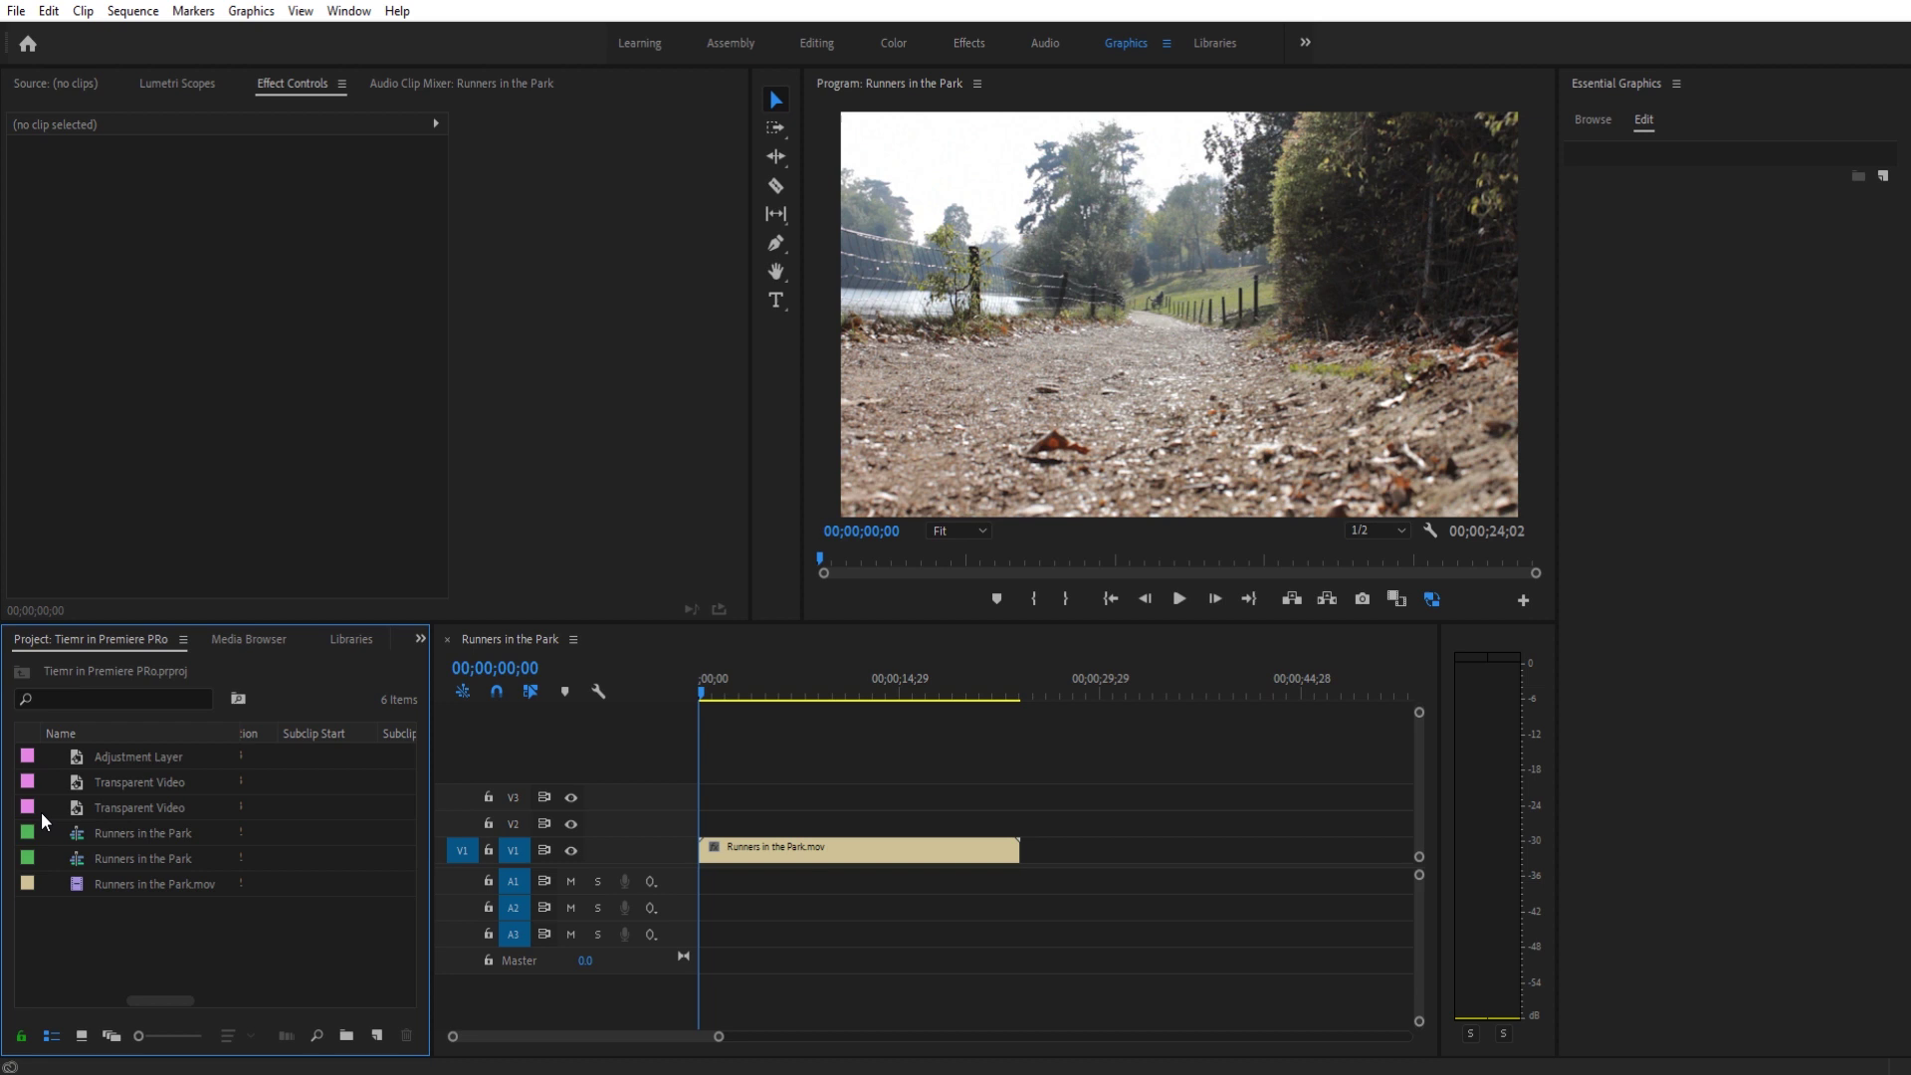
left_click(89, 808)
key("Delete")
left_click(377, 1035)
left_click(421, 1008)
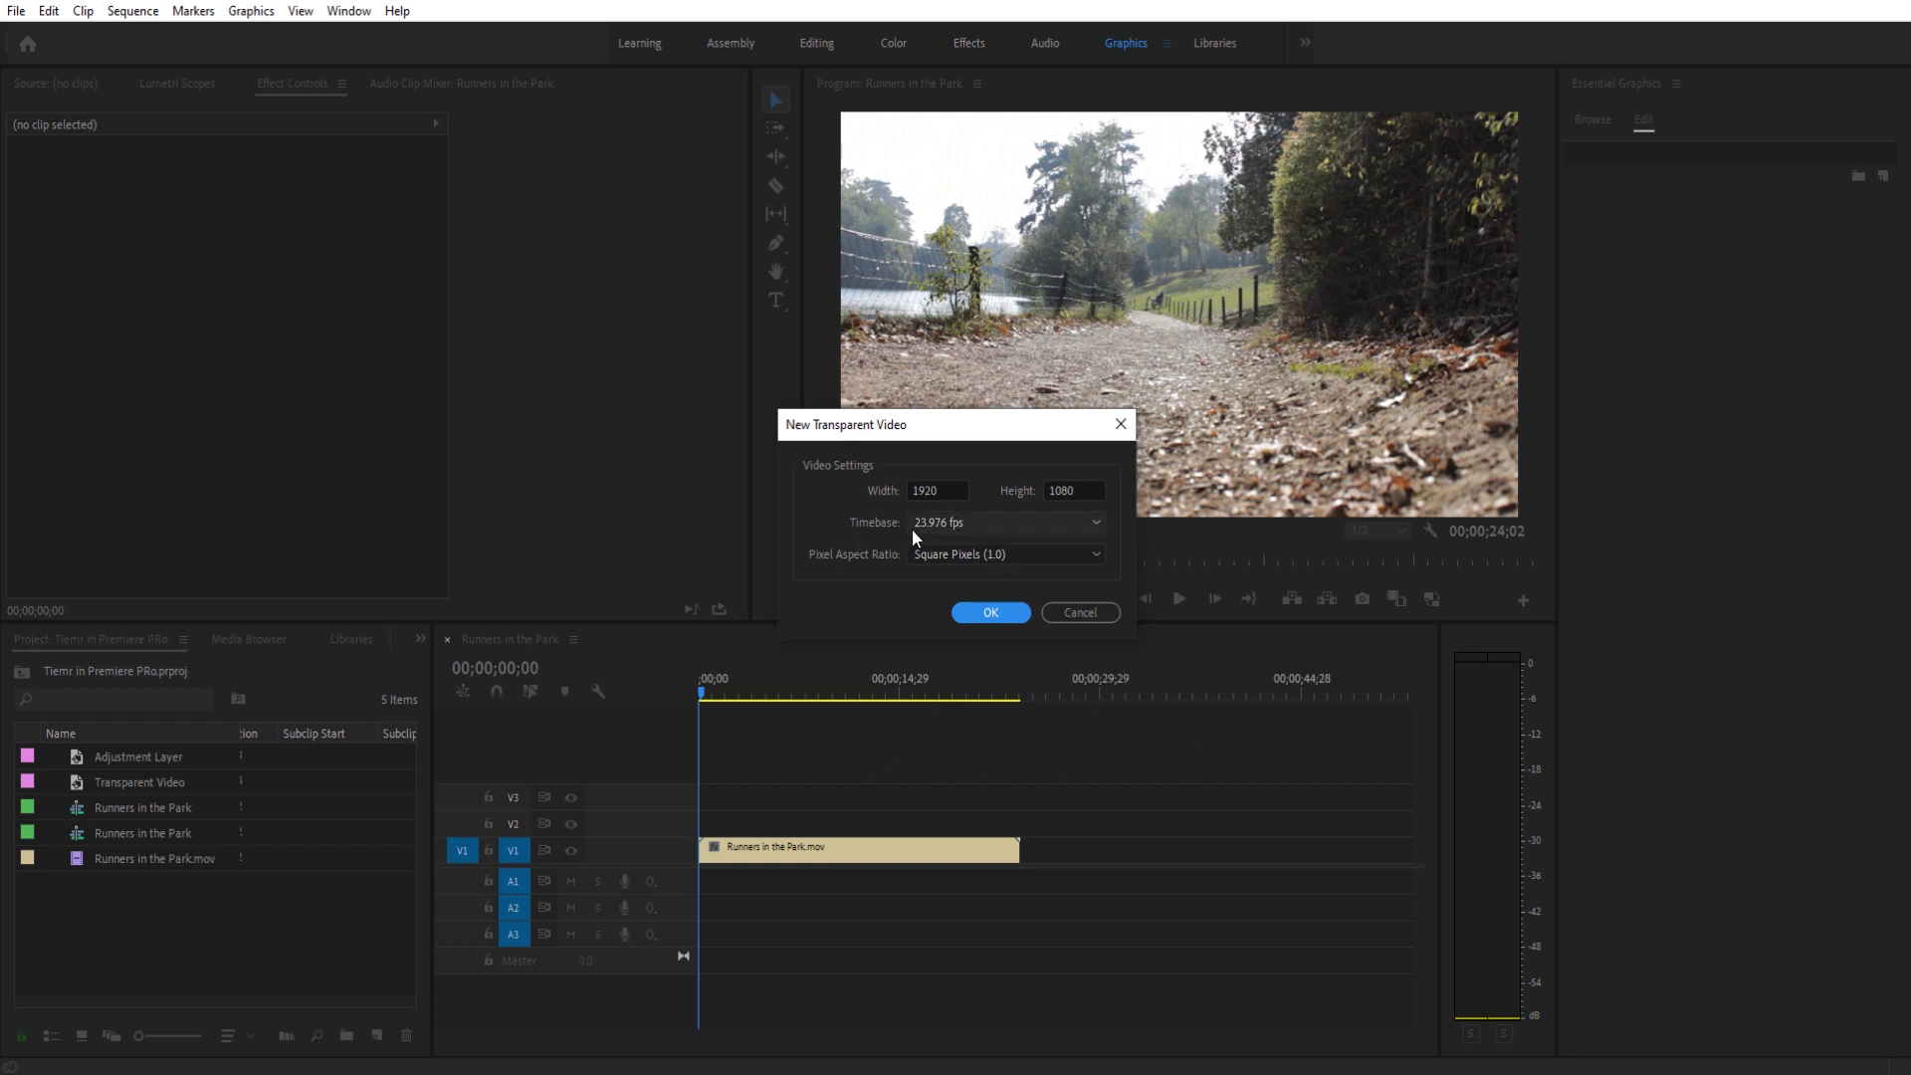
left_click(992, 611)
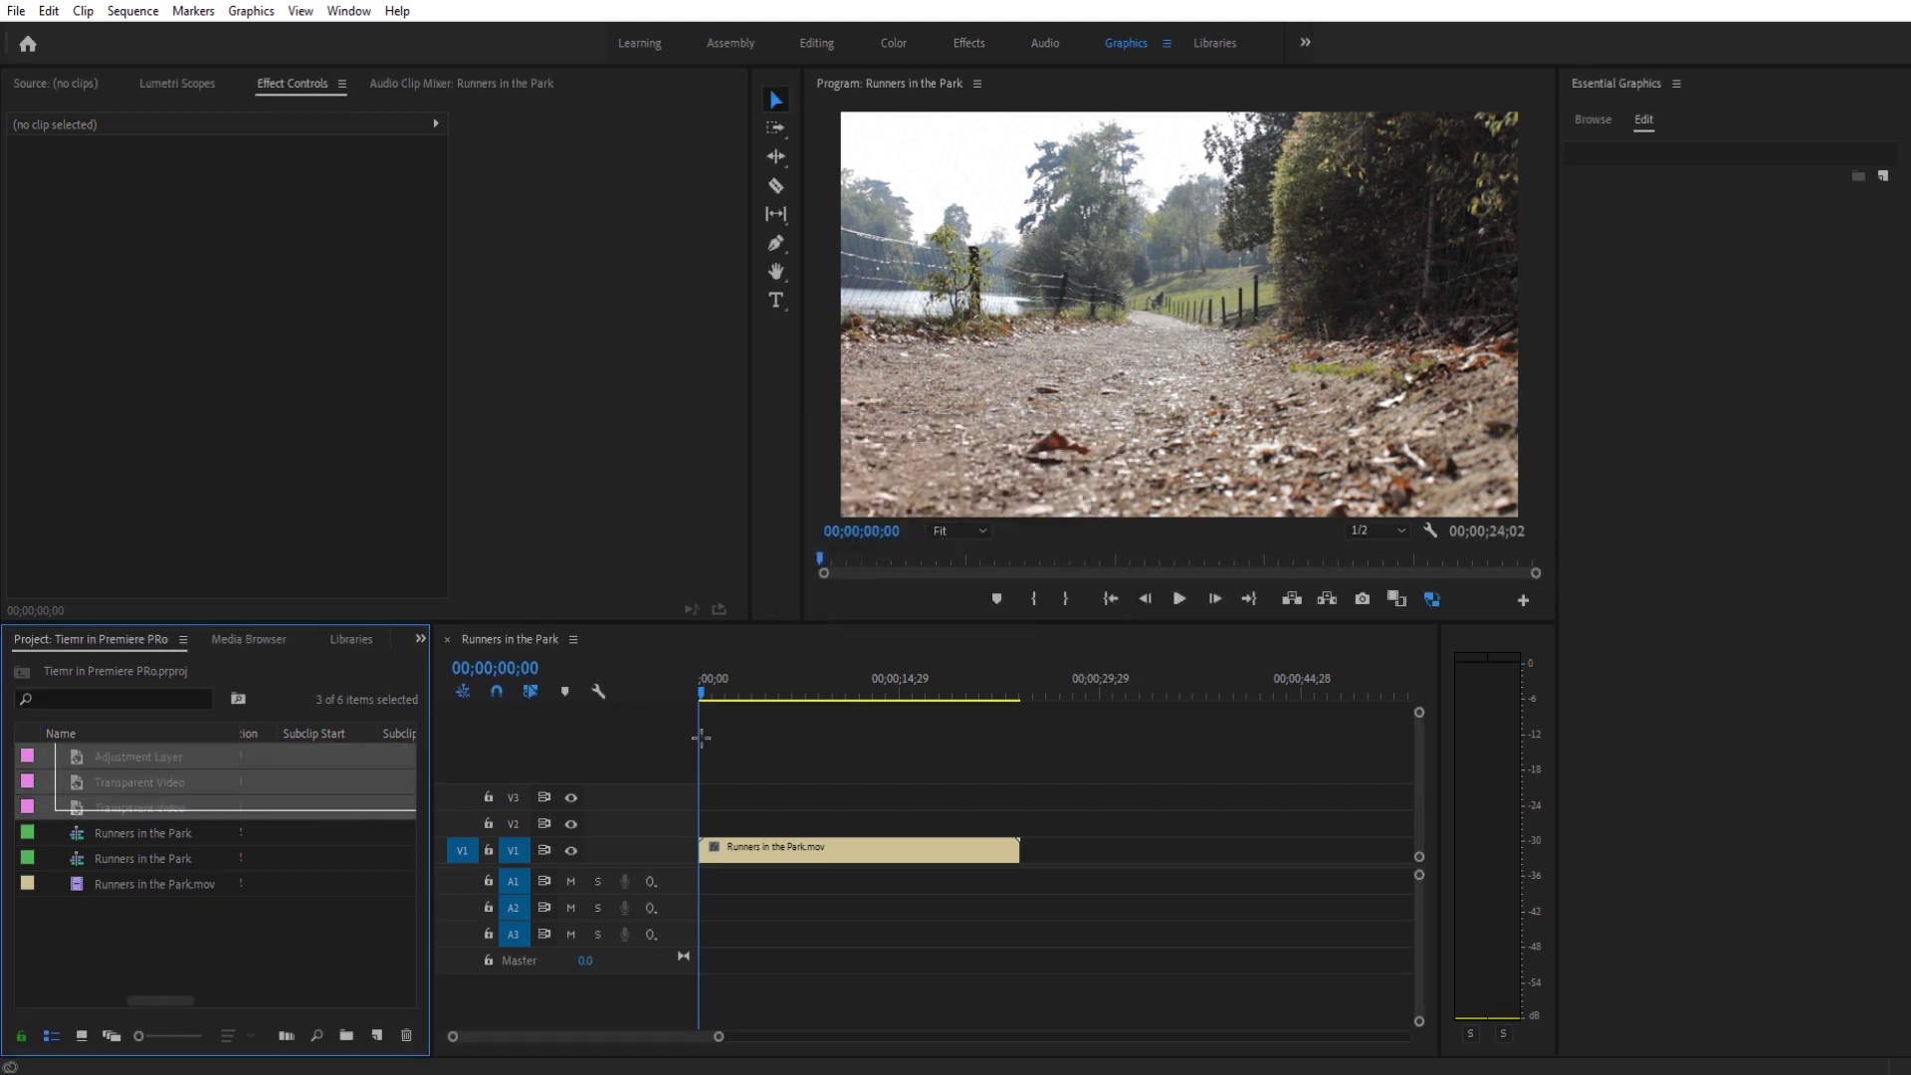
left_click_drag(97, 807, 701, 821)
left_click_drag(970, 816, 1019, 839)
Apply the Timecode effect, found by searching 'time', to the Transparent Video clip
left_click(420, 639)
left_click(466, 757)
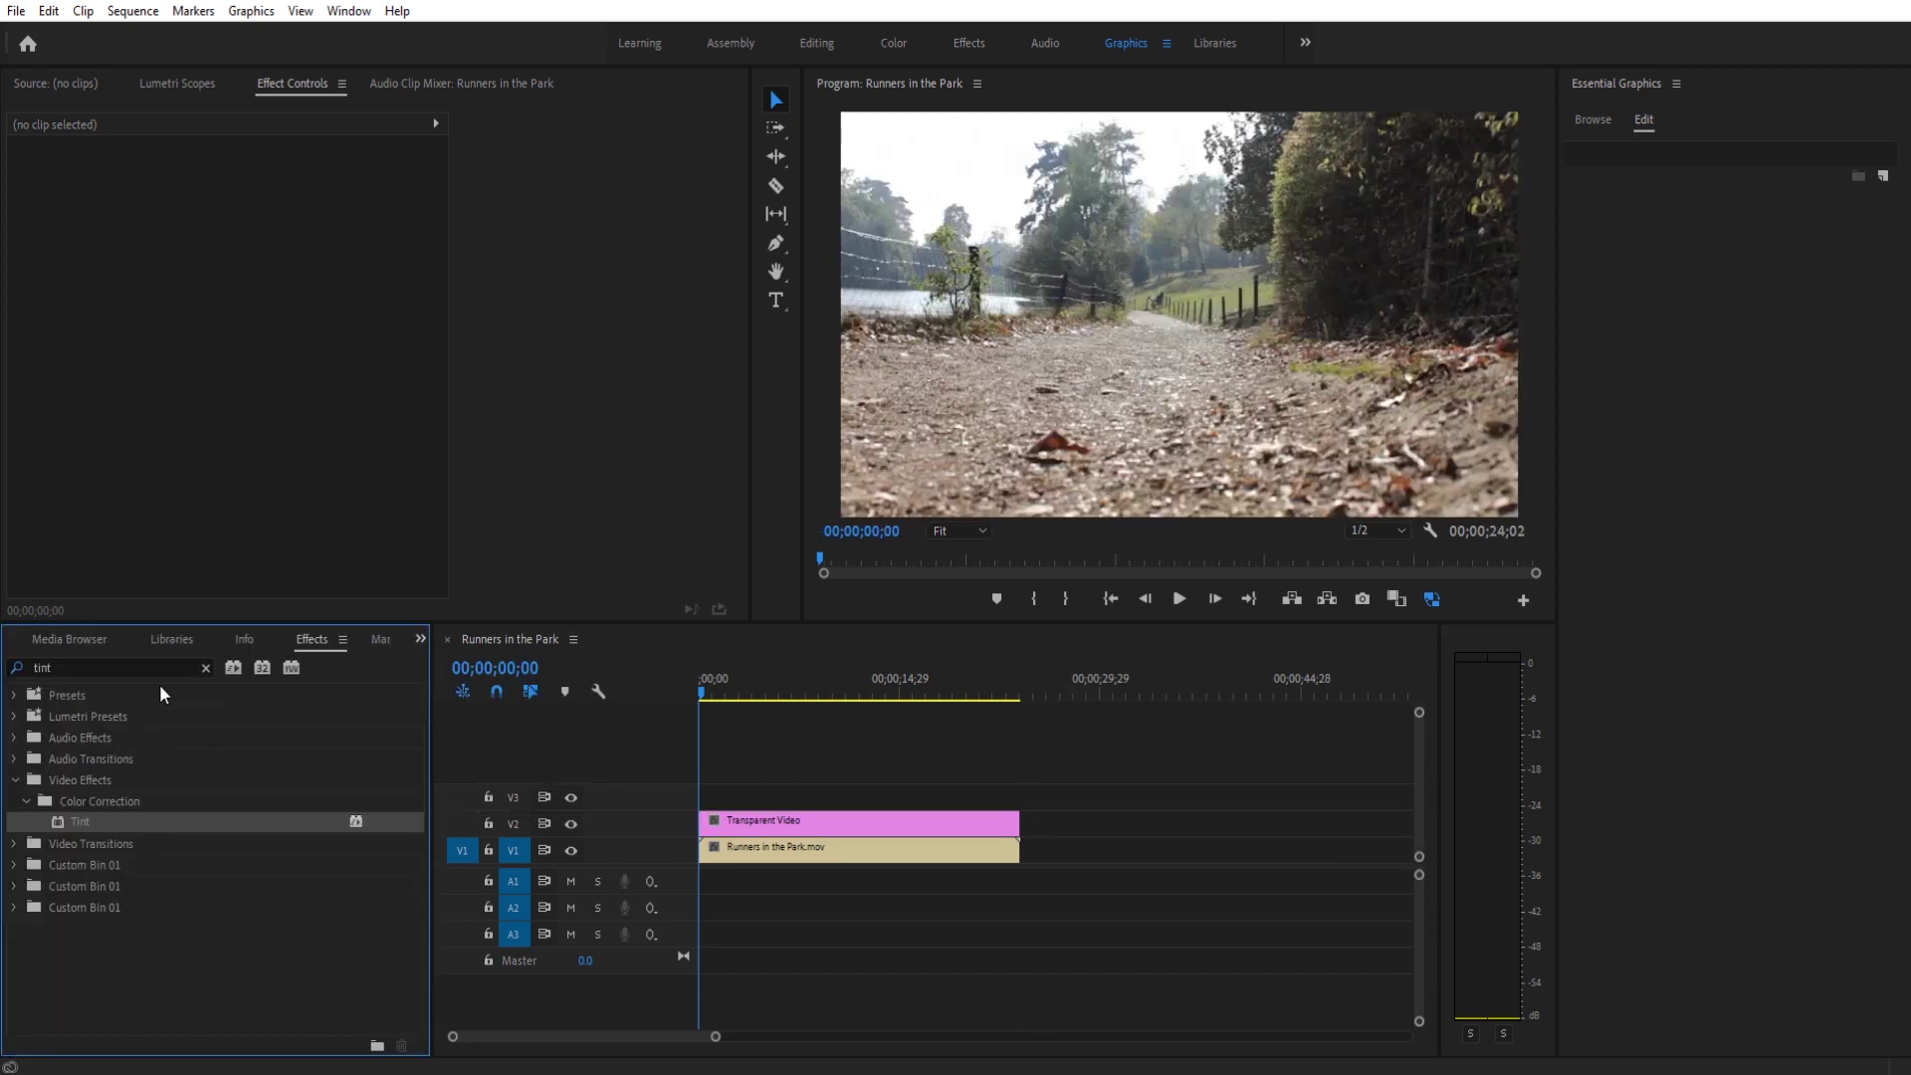
double_click(116, 665)
type("time")
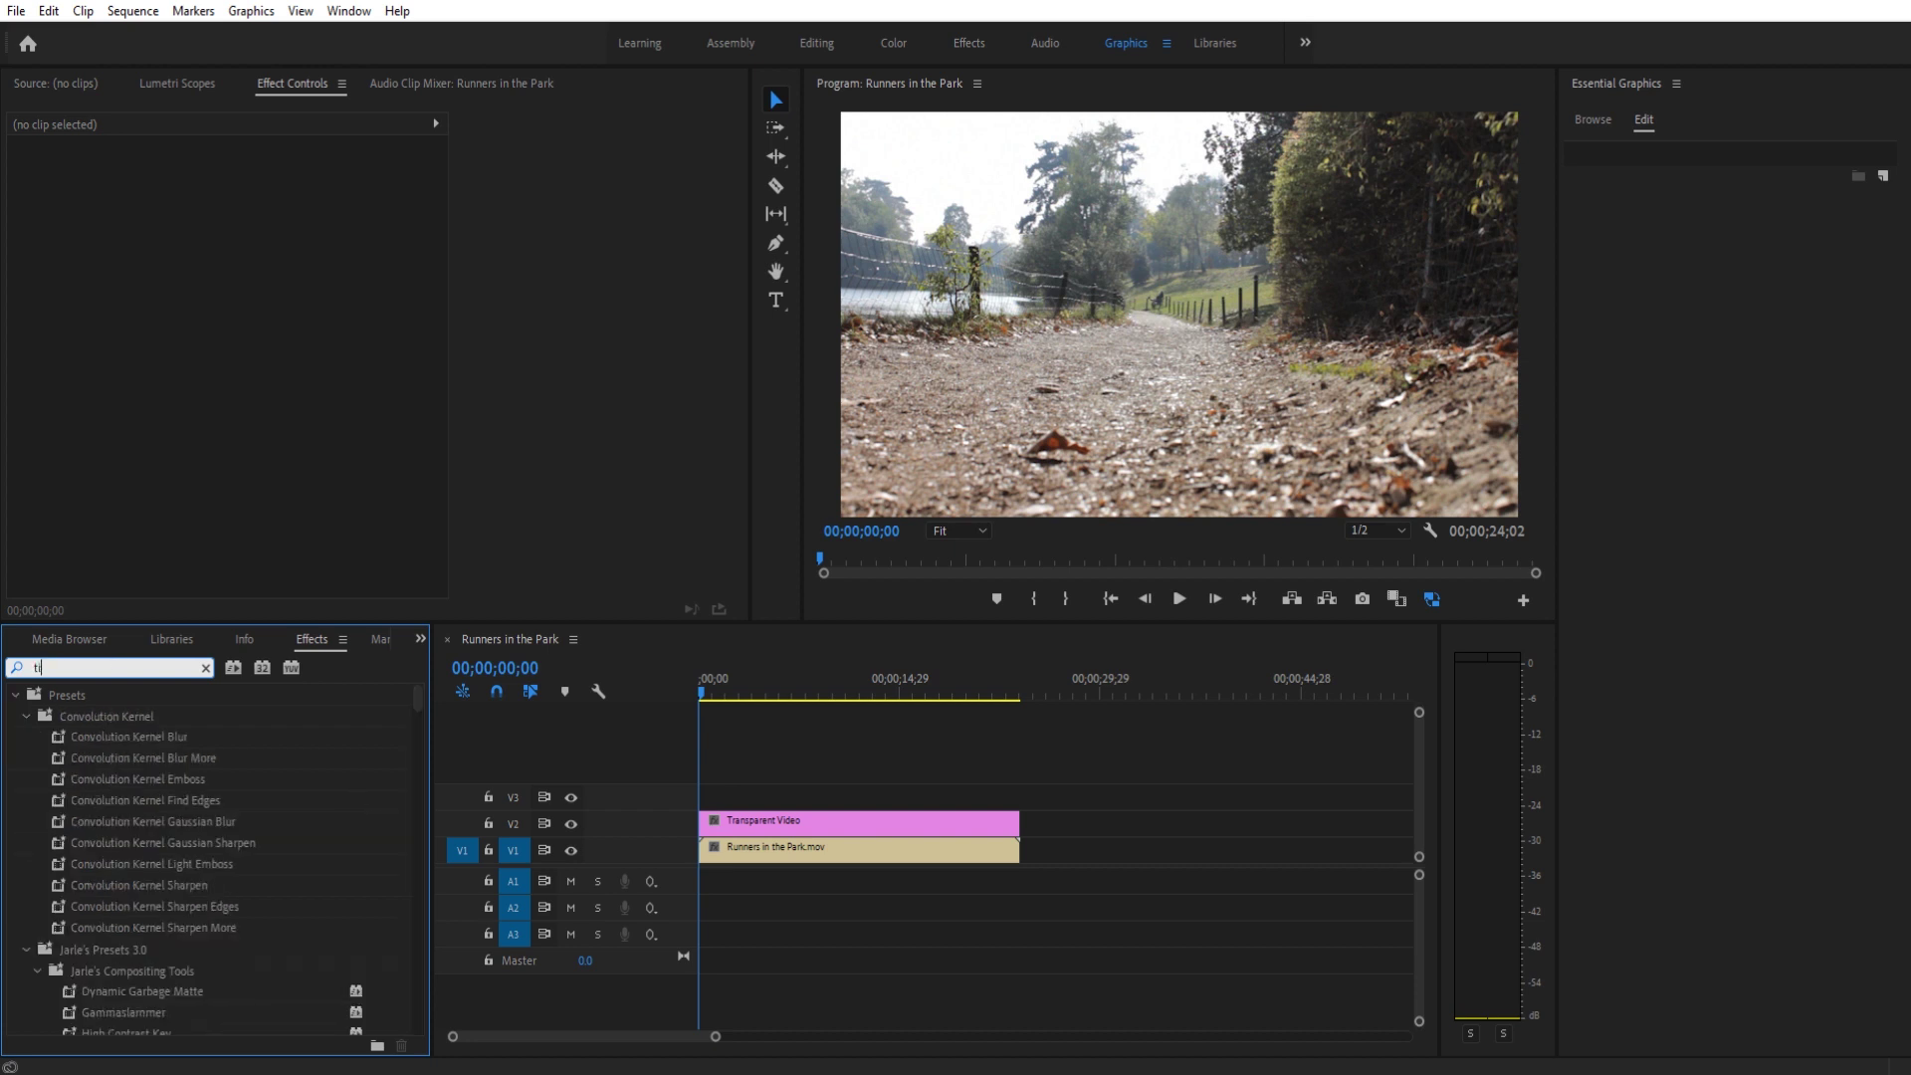
left_click(85, 868)
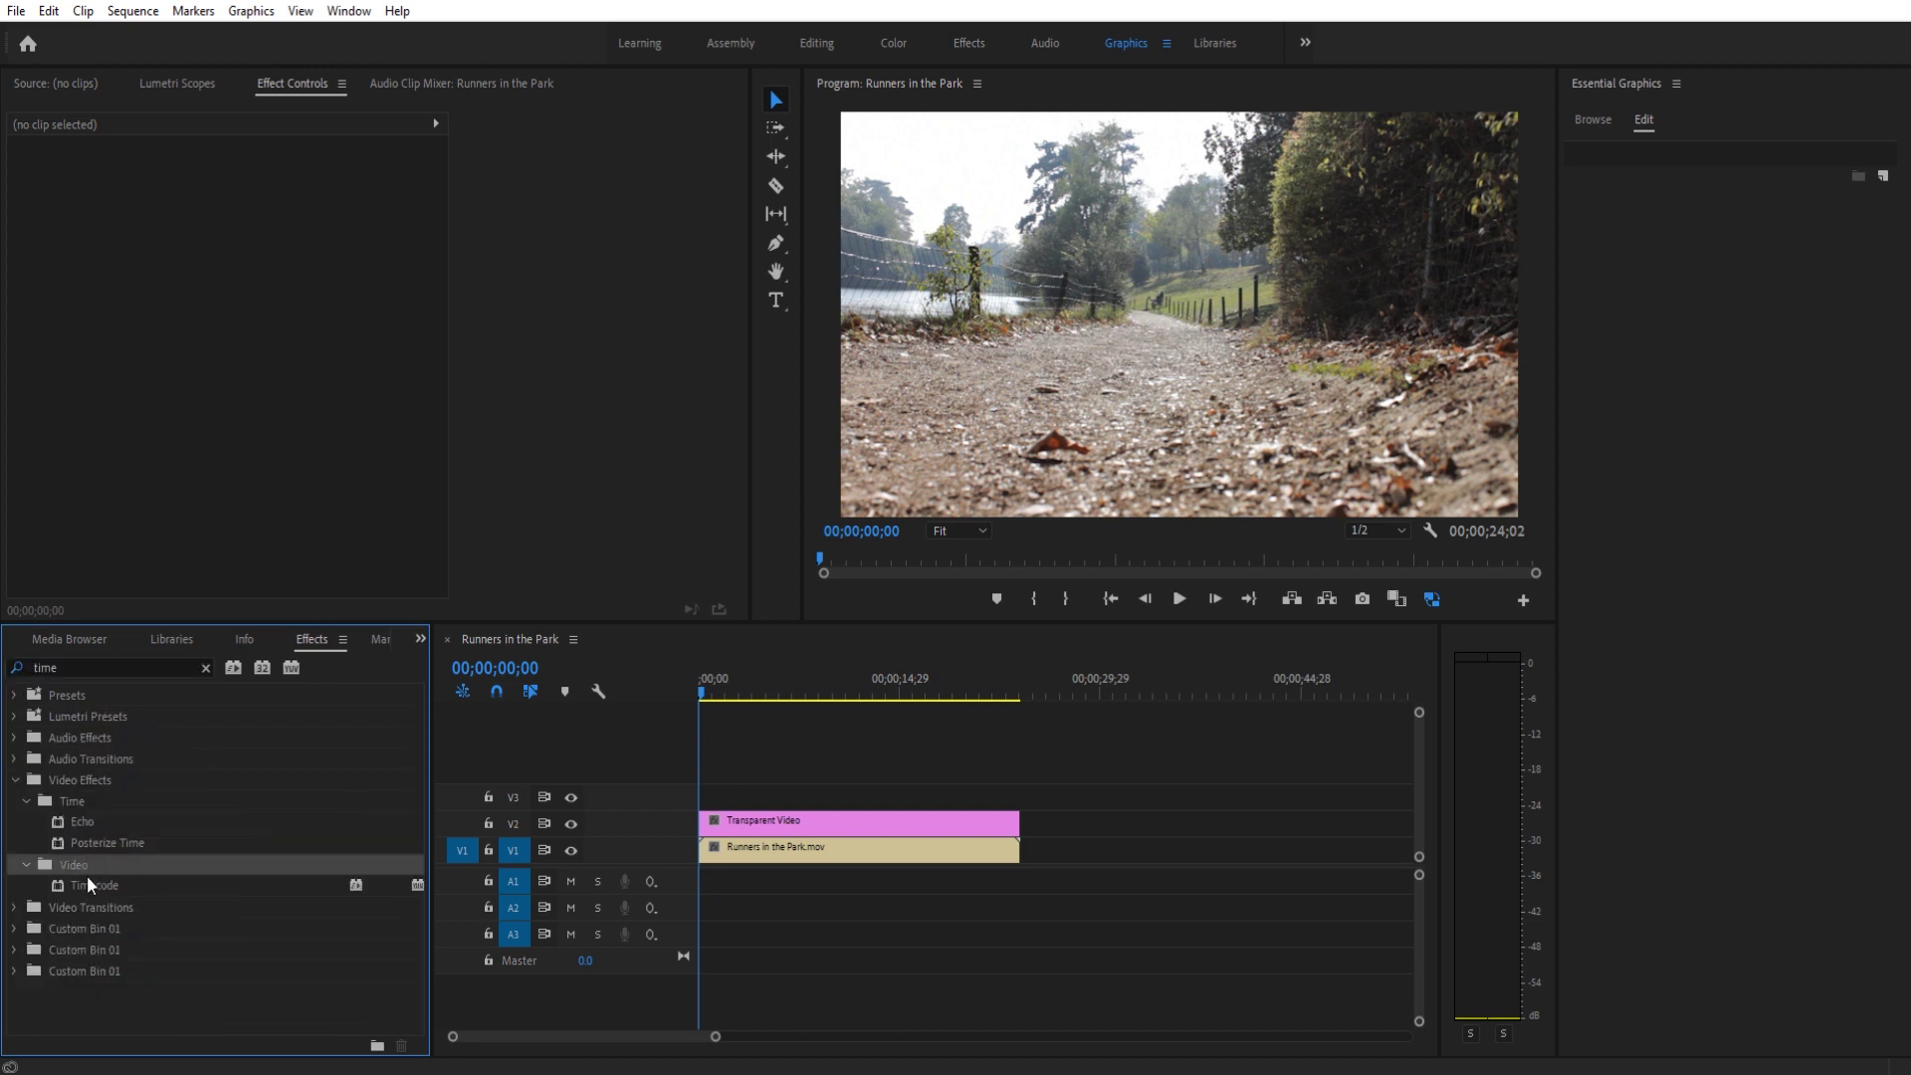
left_click(87, 886)
left_click_drag(74, 885, 826, 822)
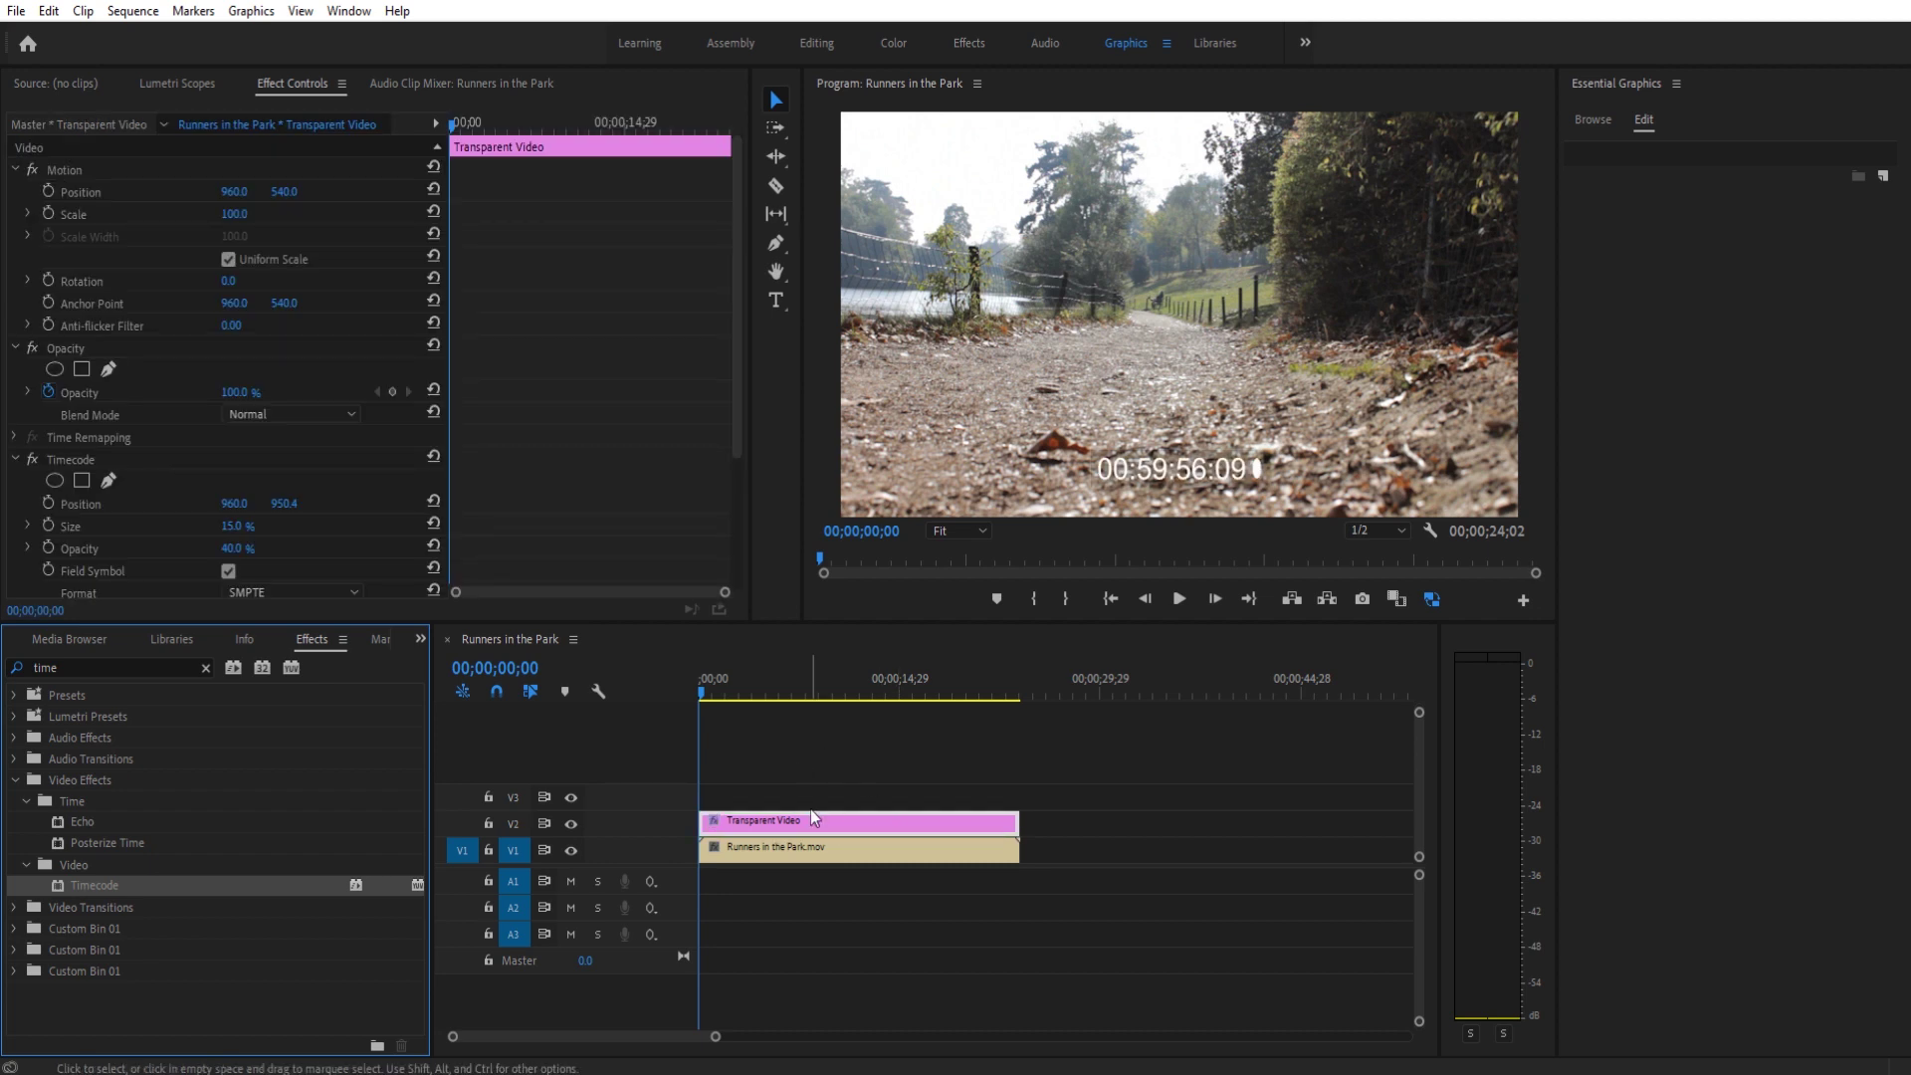
Set Timecode Size to 25.3%, turn off Field Symbol, and set Timecode Source to Generate
scroll(398, 450, "down", 4)
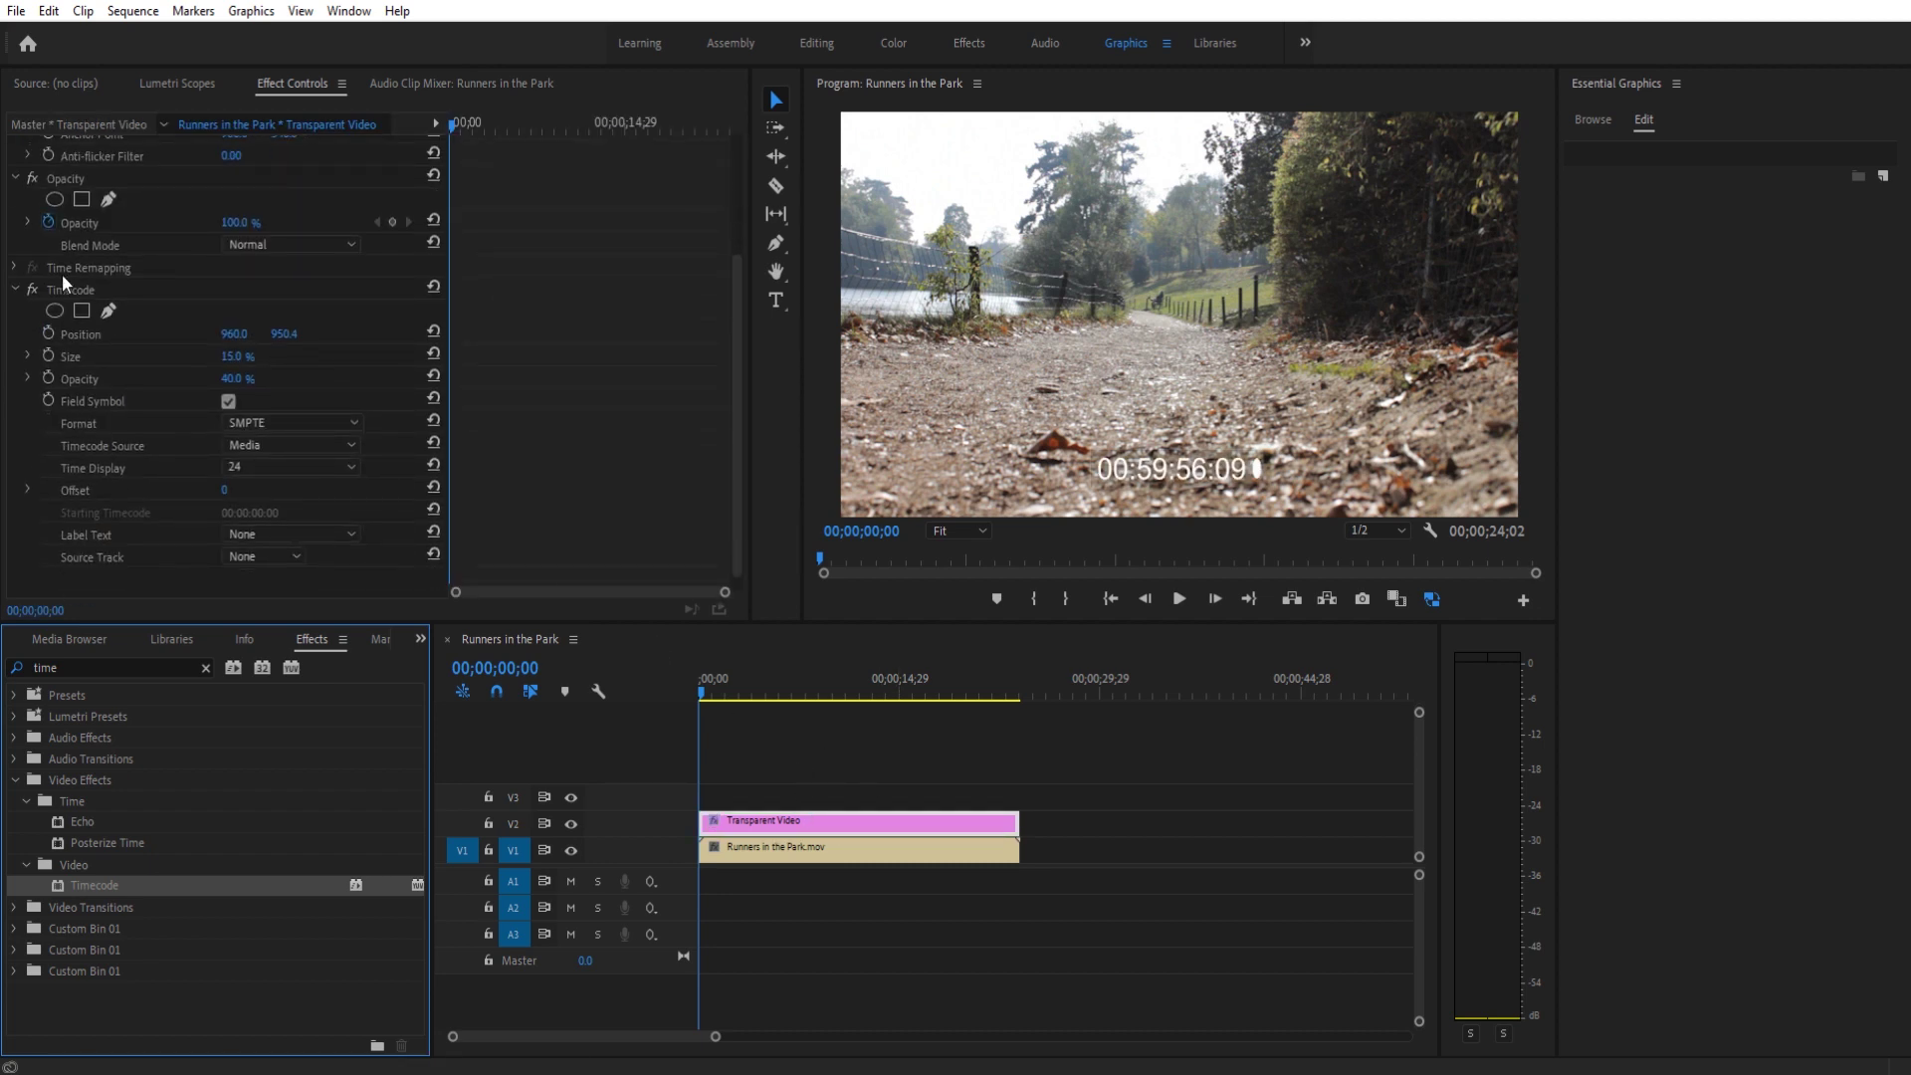
left_click_drag(237, 356, 328, 357)
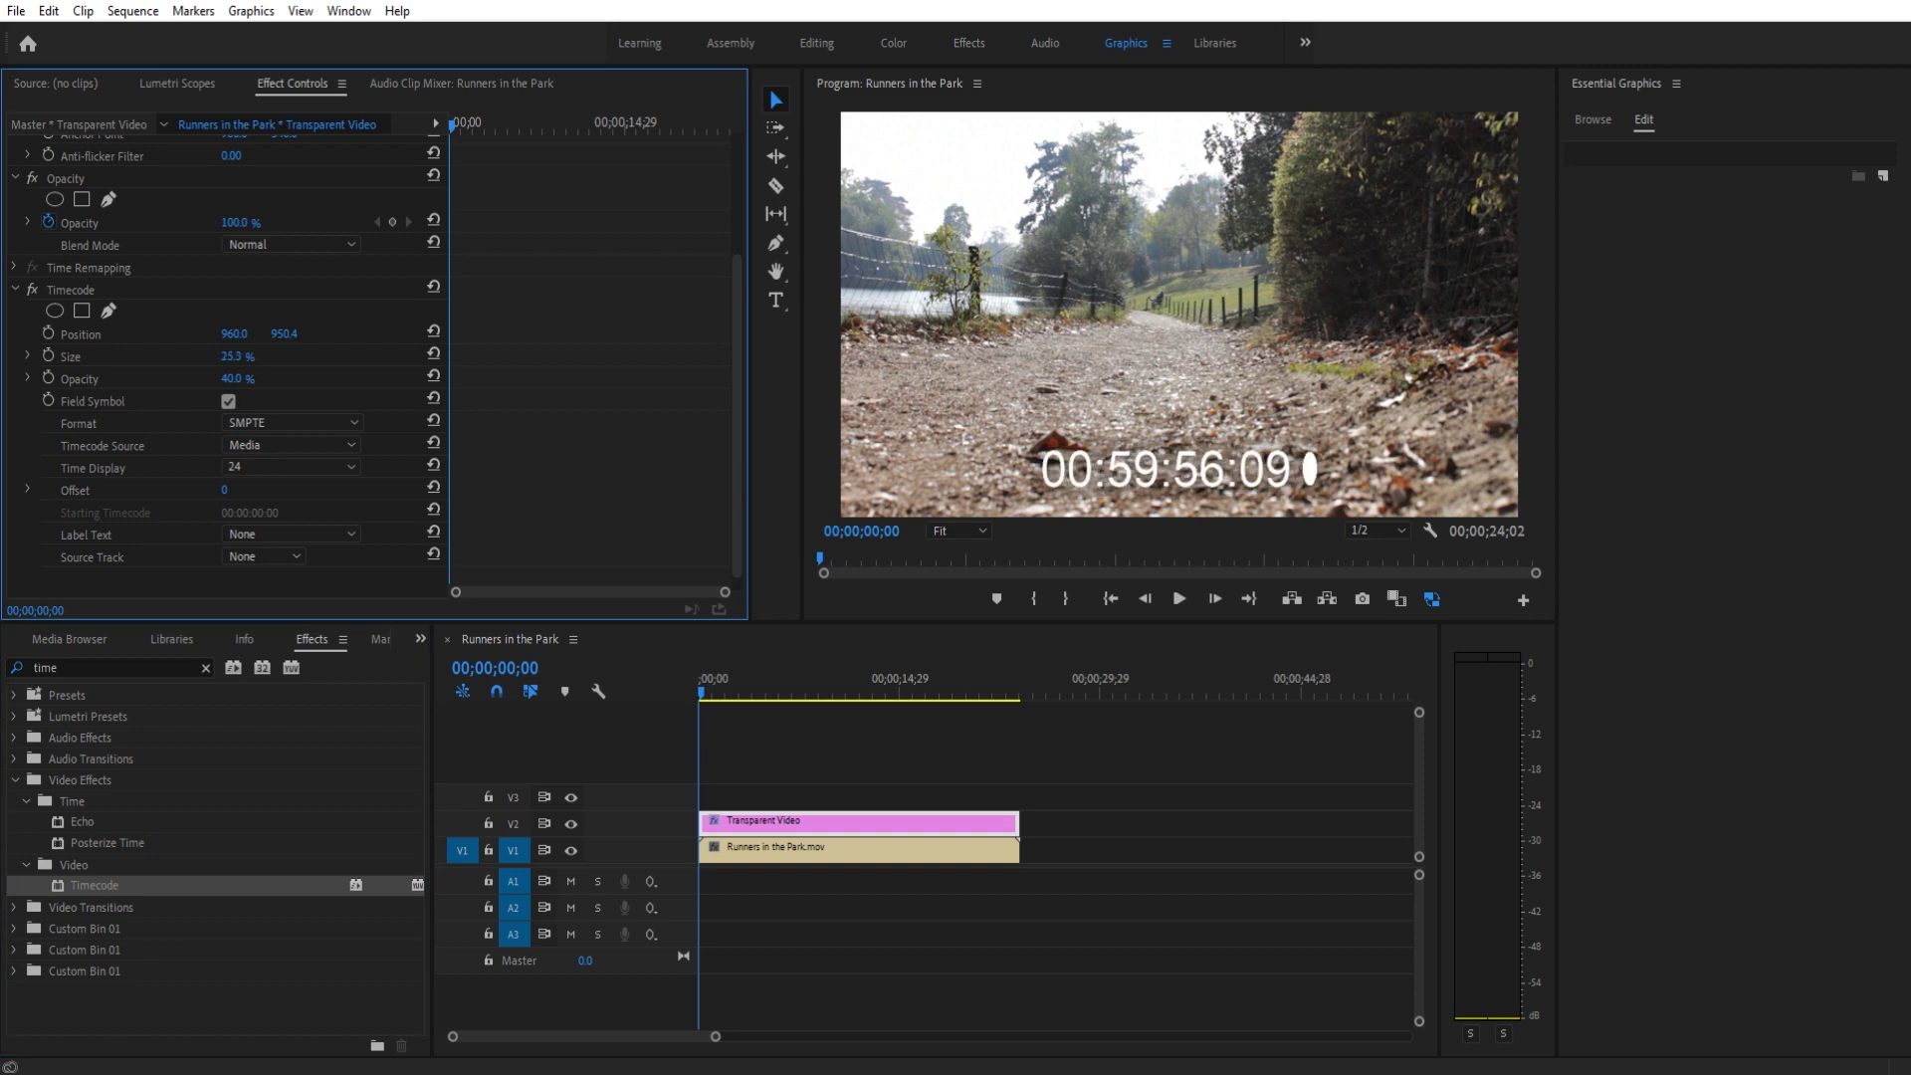
left_click(229, 403)
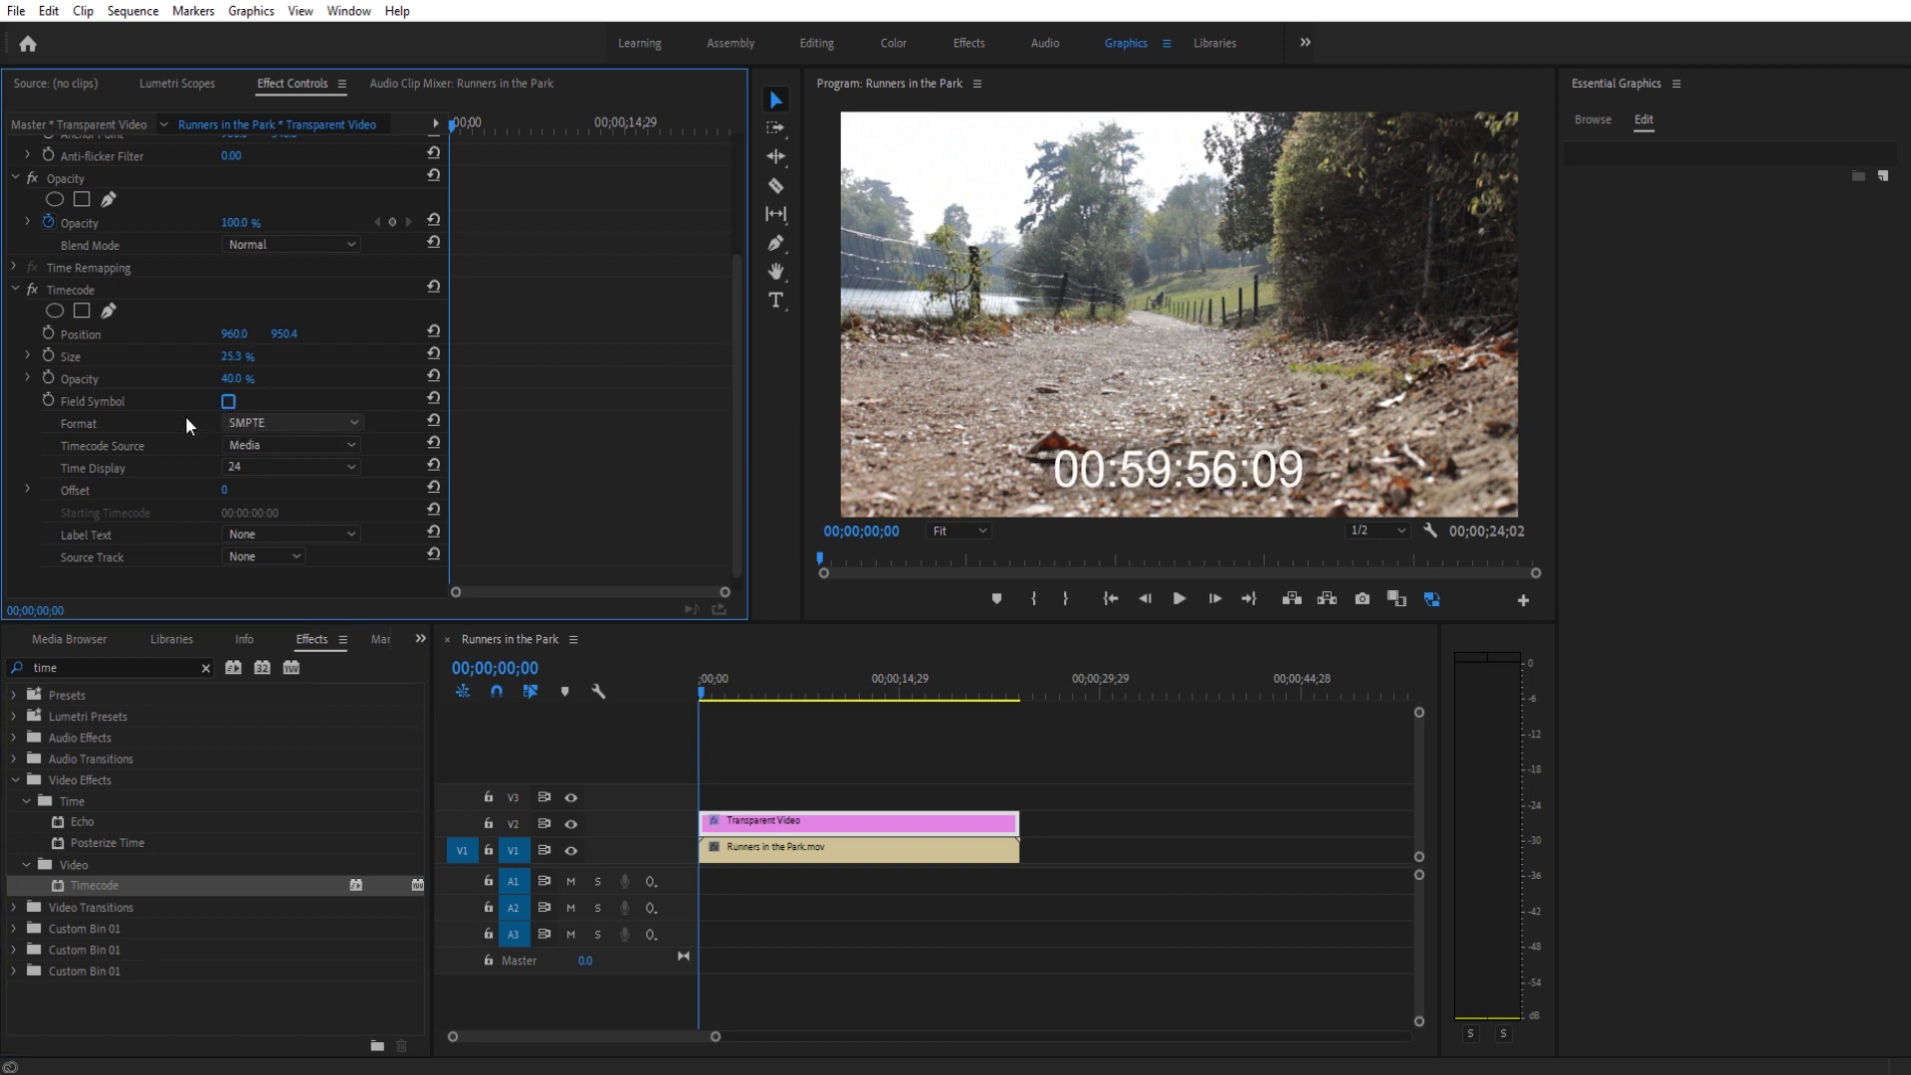
left_click(272, 444)
left_click(282, 513)
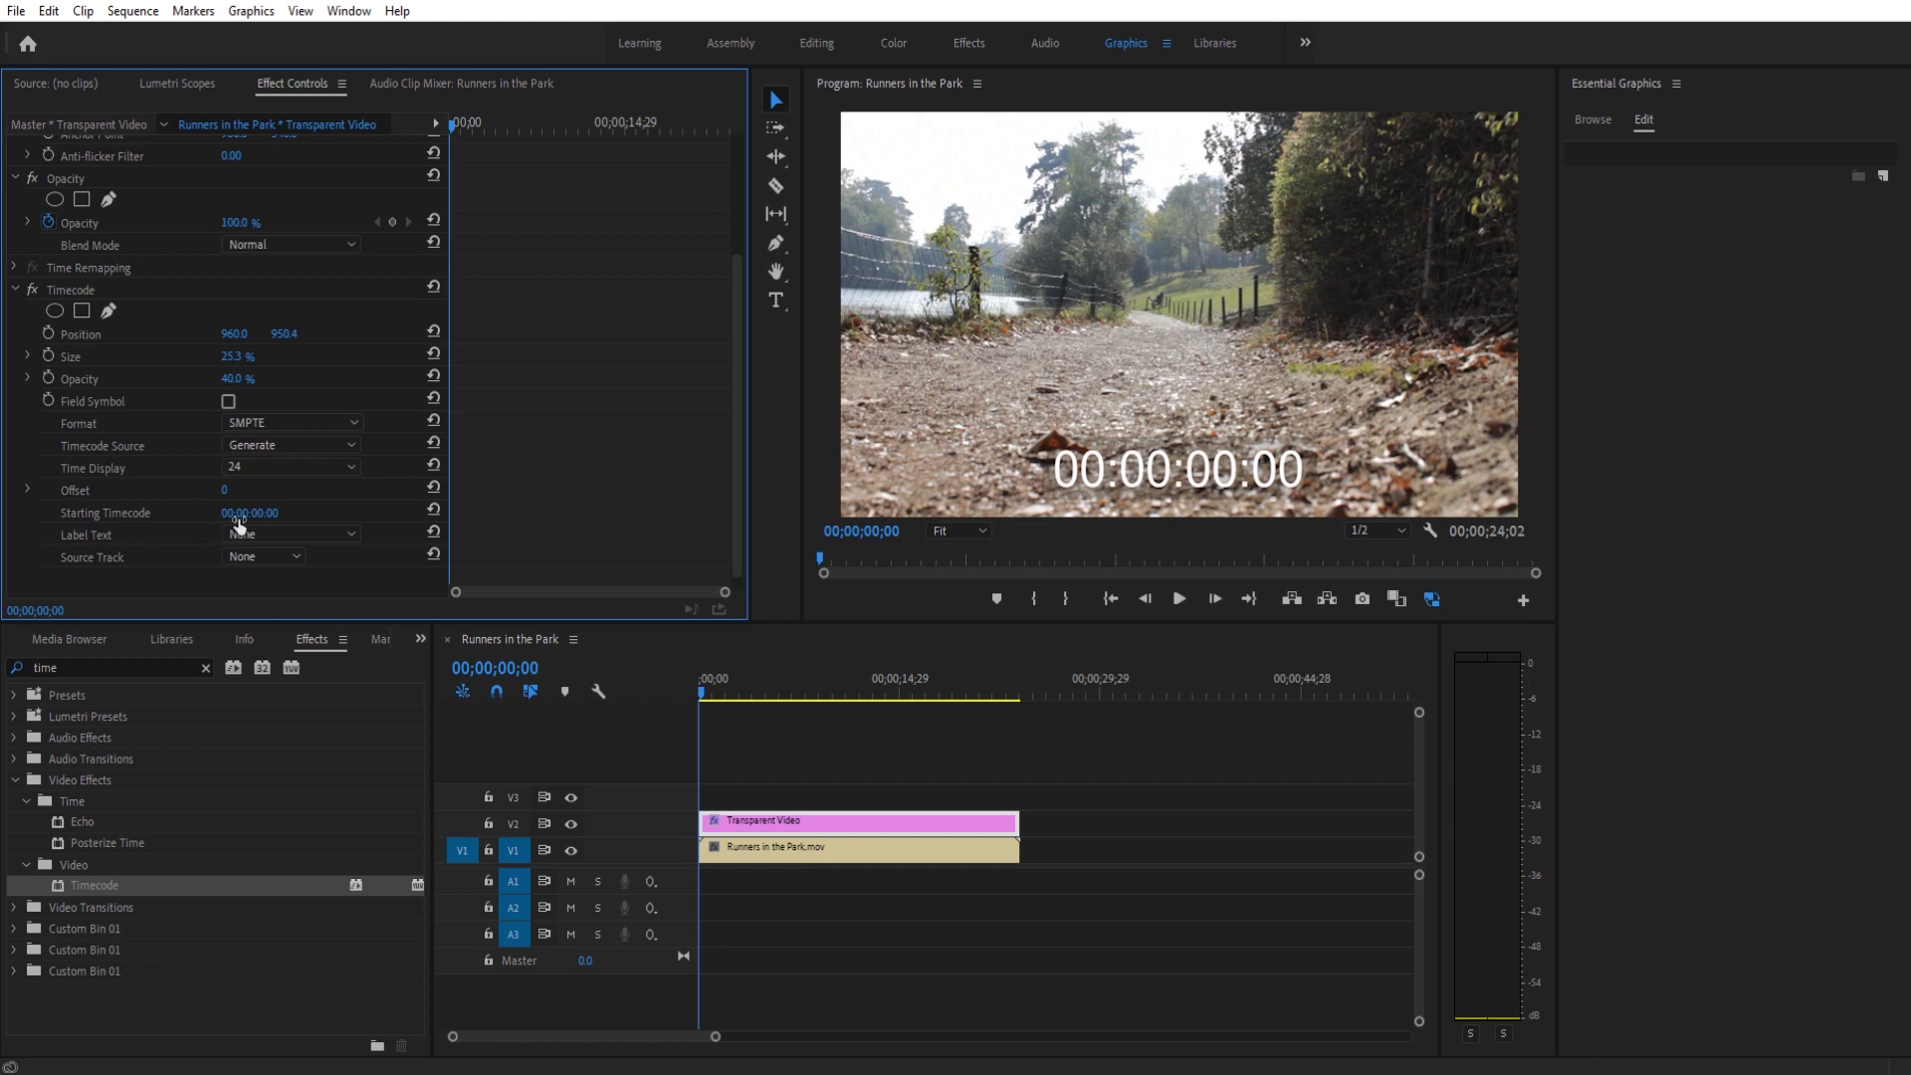
left_click(276, 468)
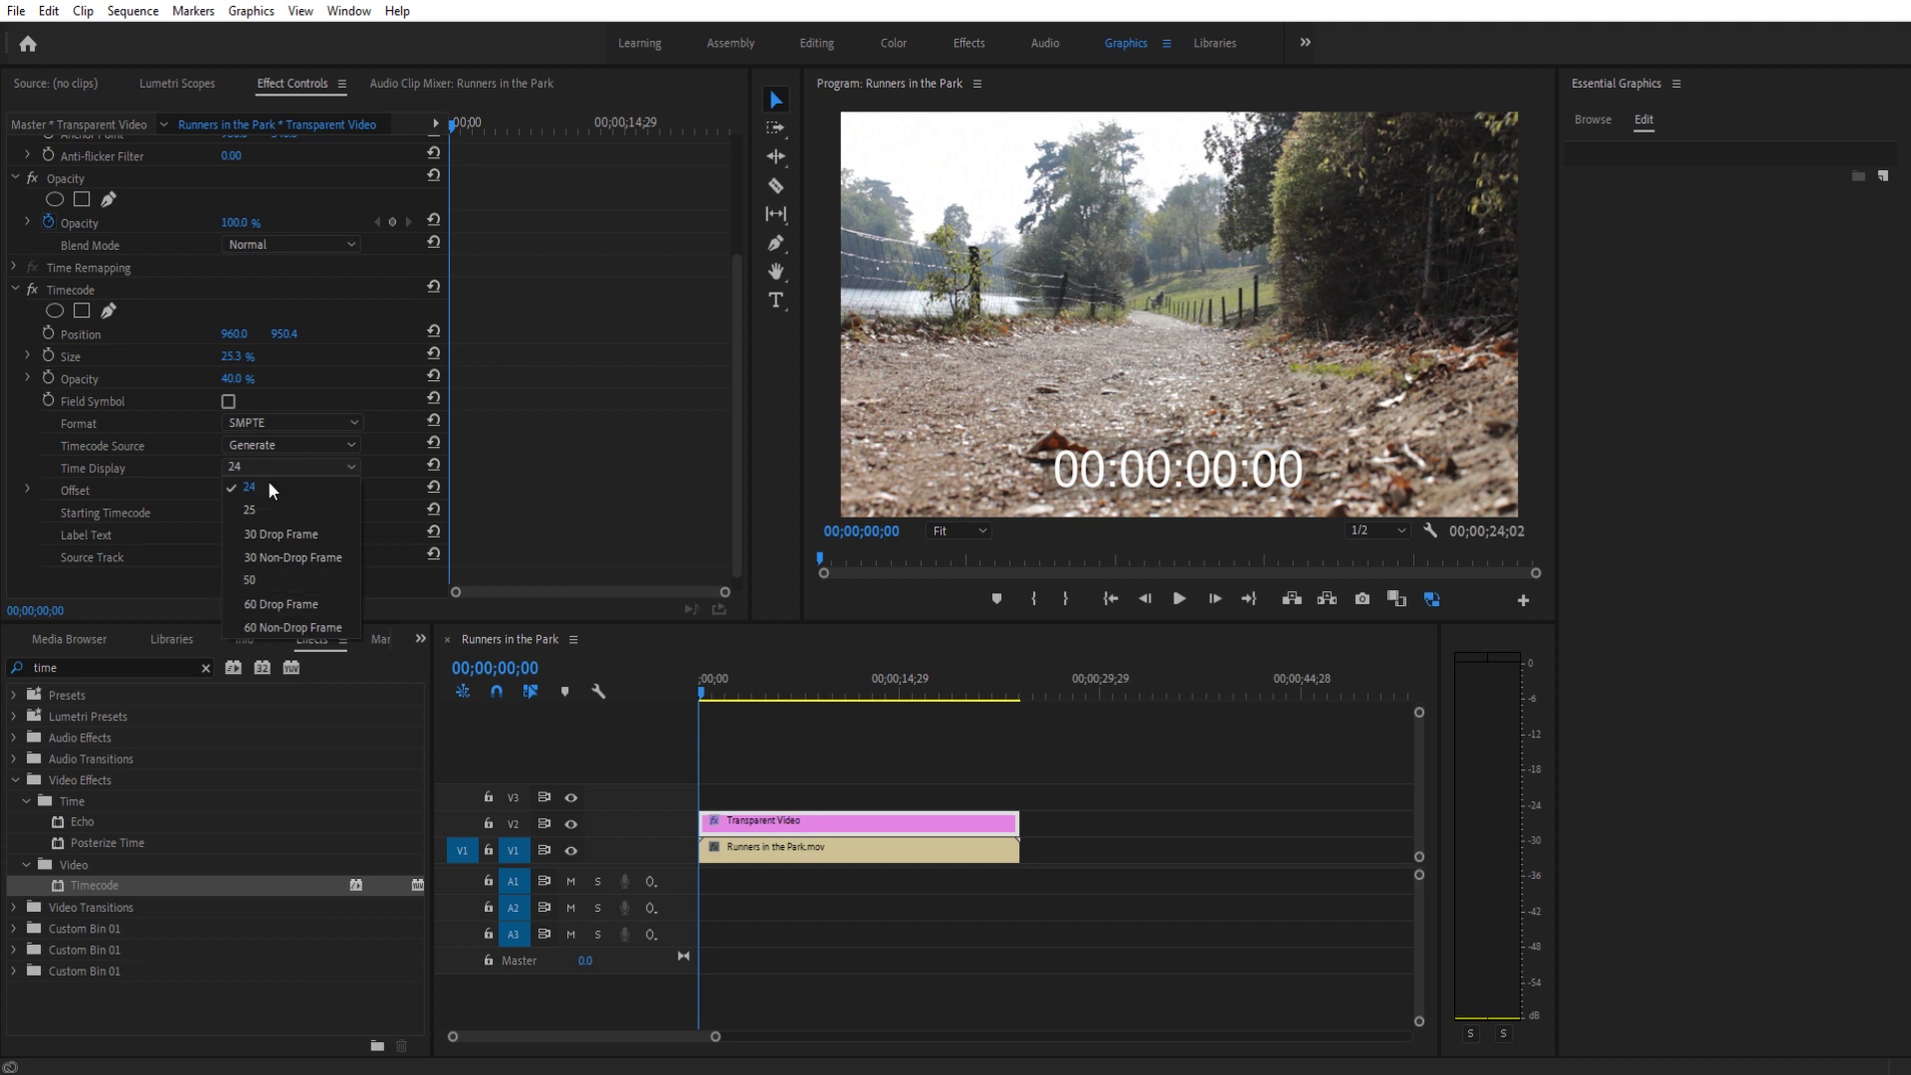
left_click(51, 641)
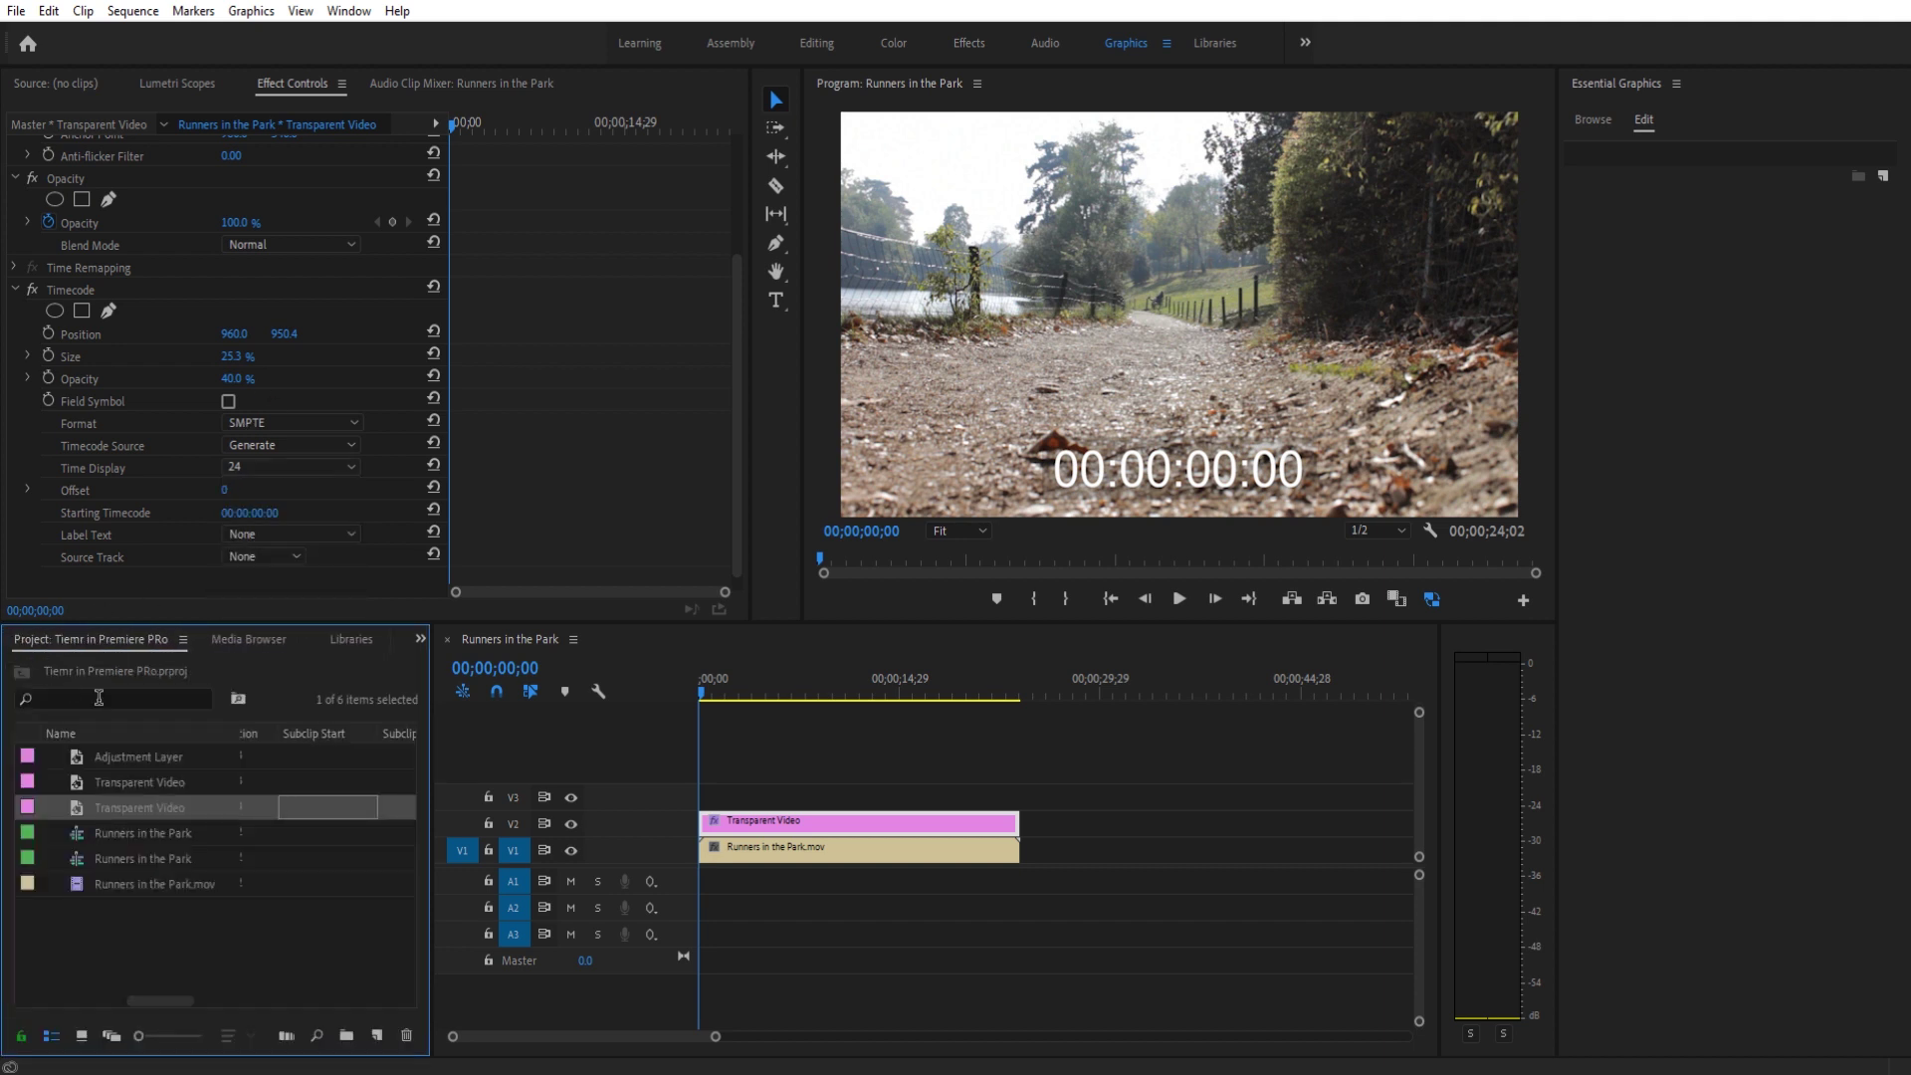
Check the Runners in the Park sequence properties to confirm its 29.97 fps frame rate
left_click_drag(175, 1007, 37, 958)
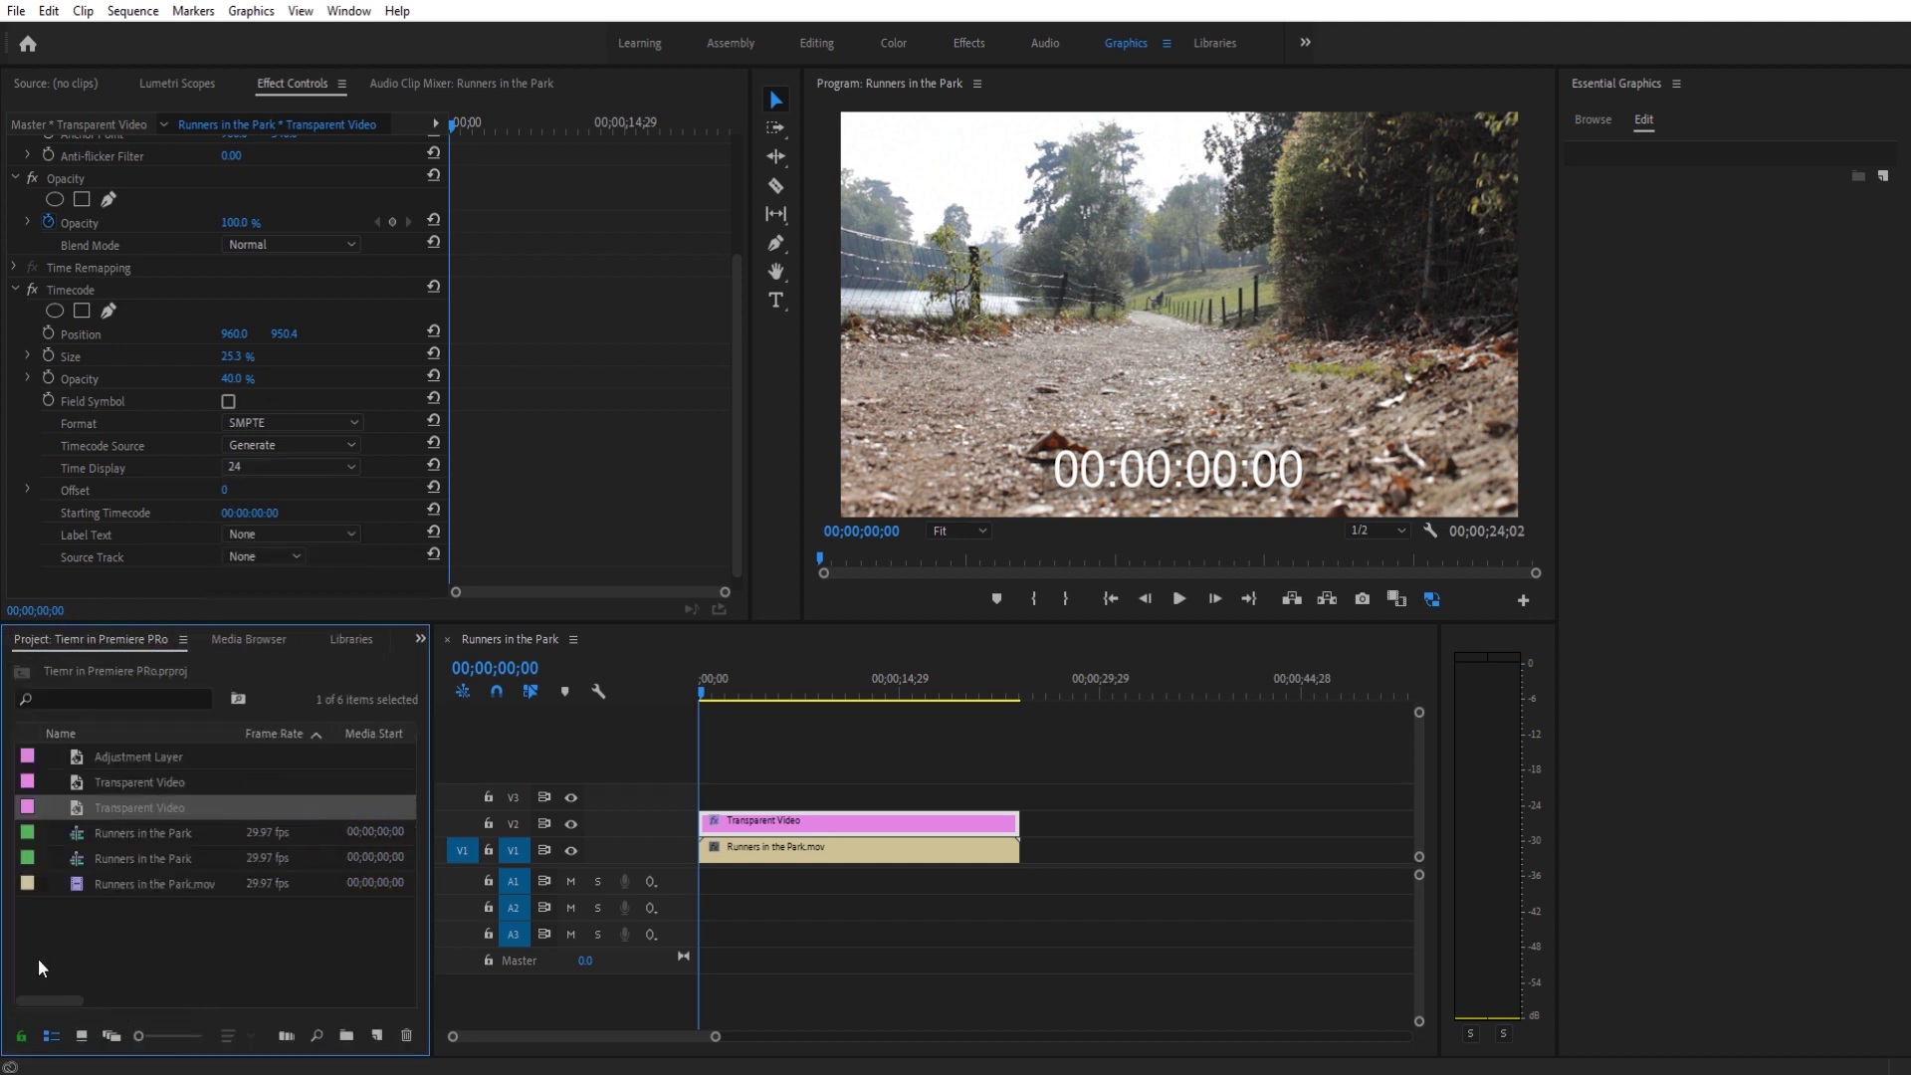
left_click(131, 834)
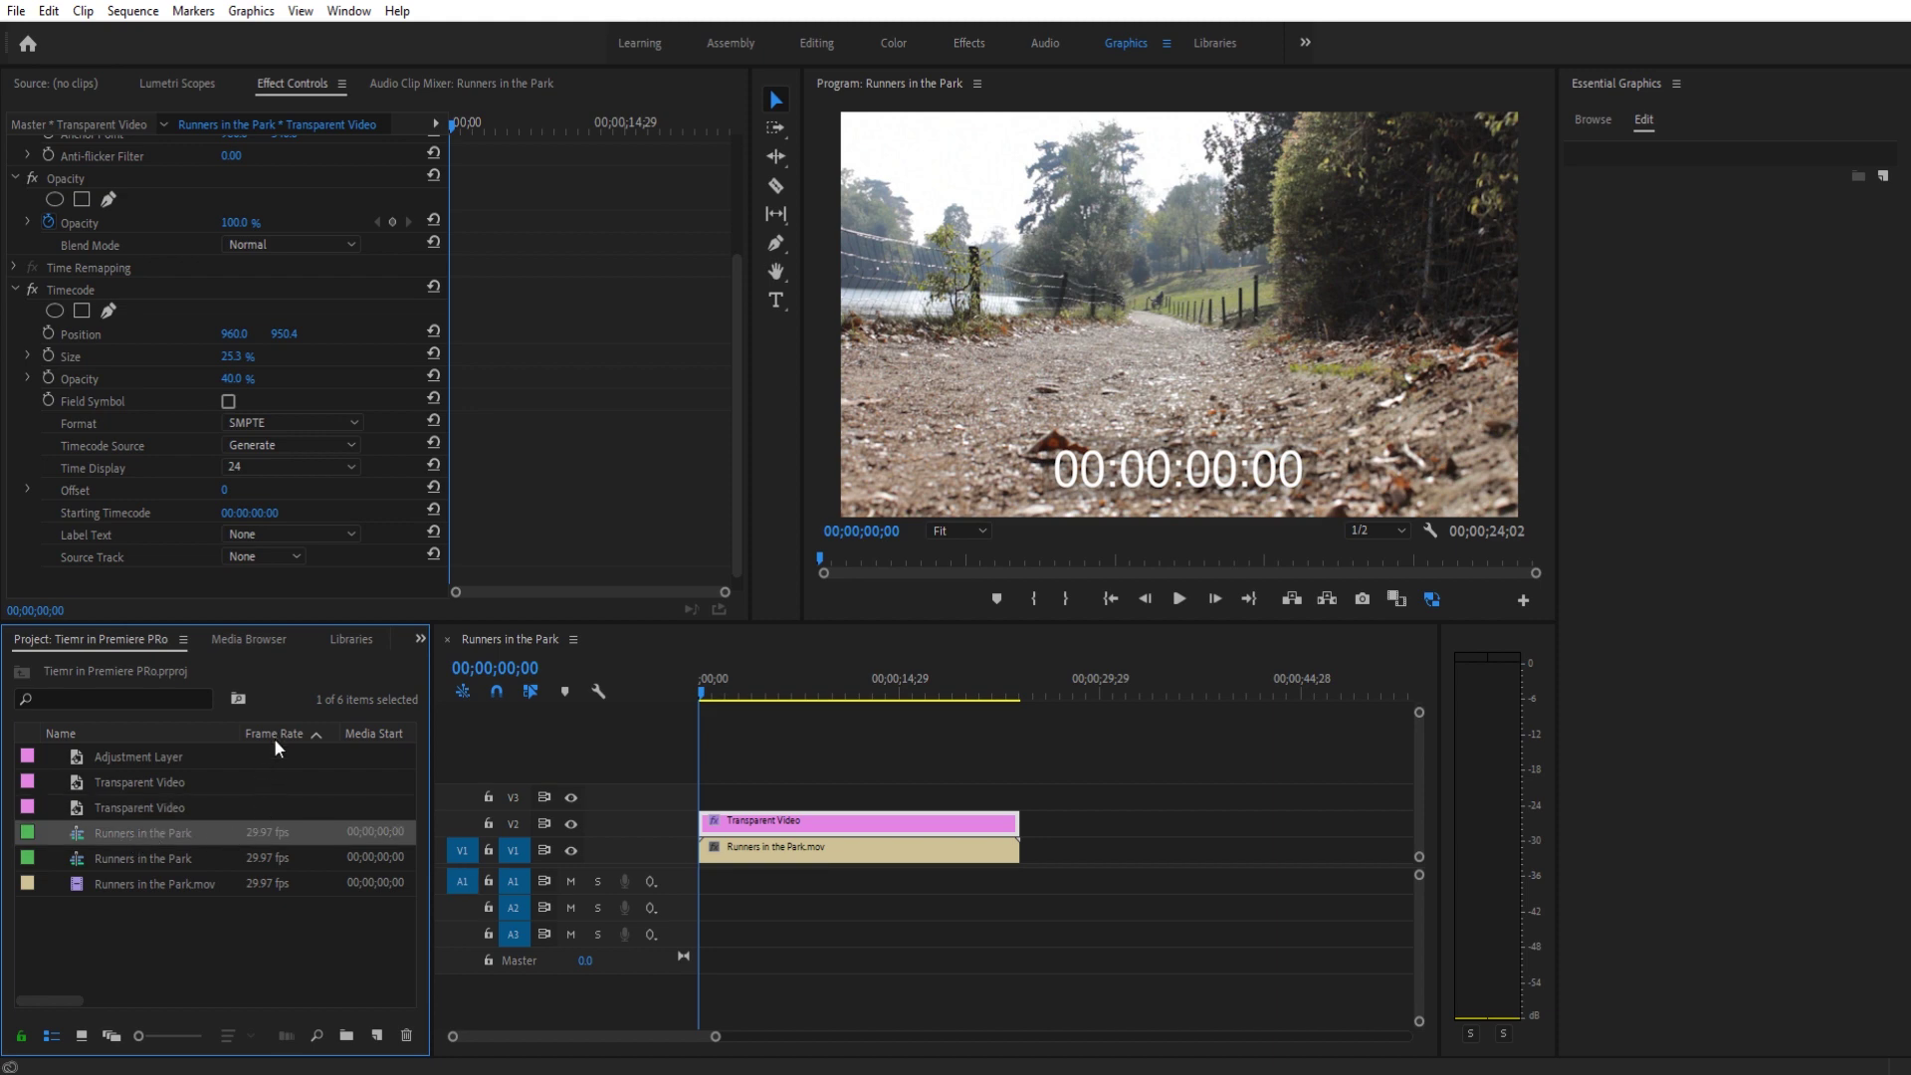
right_click(125, 838)
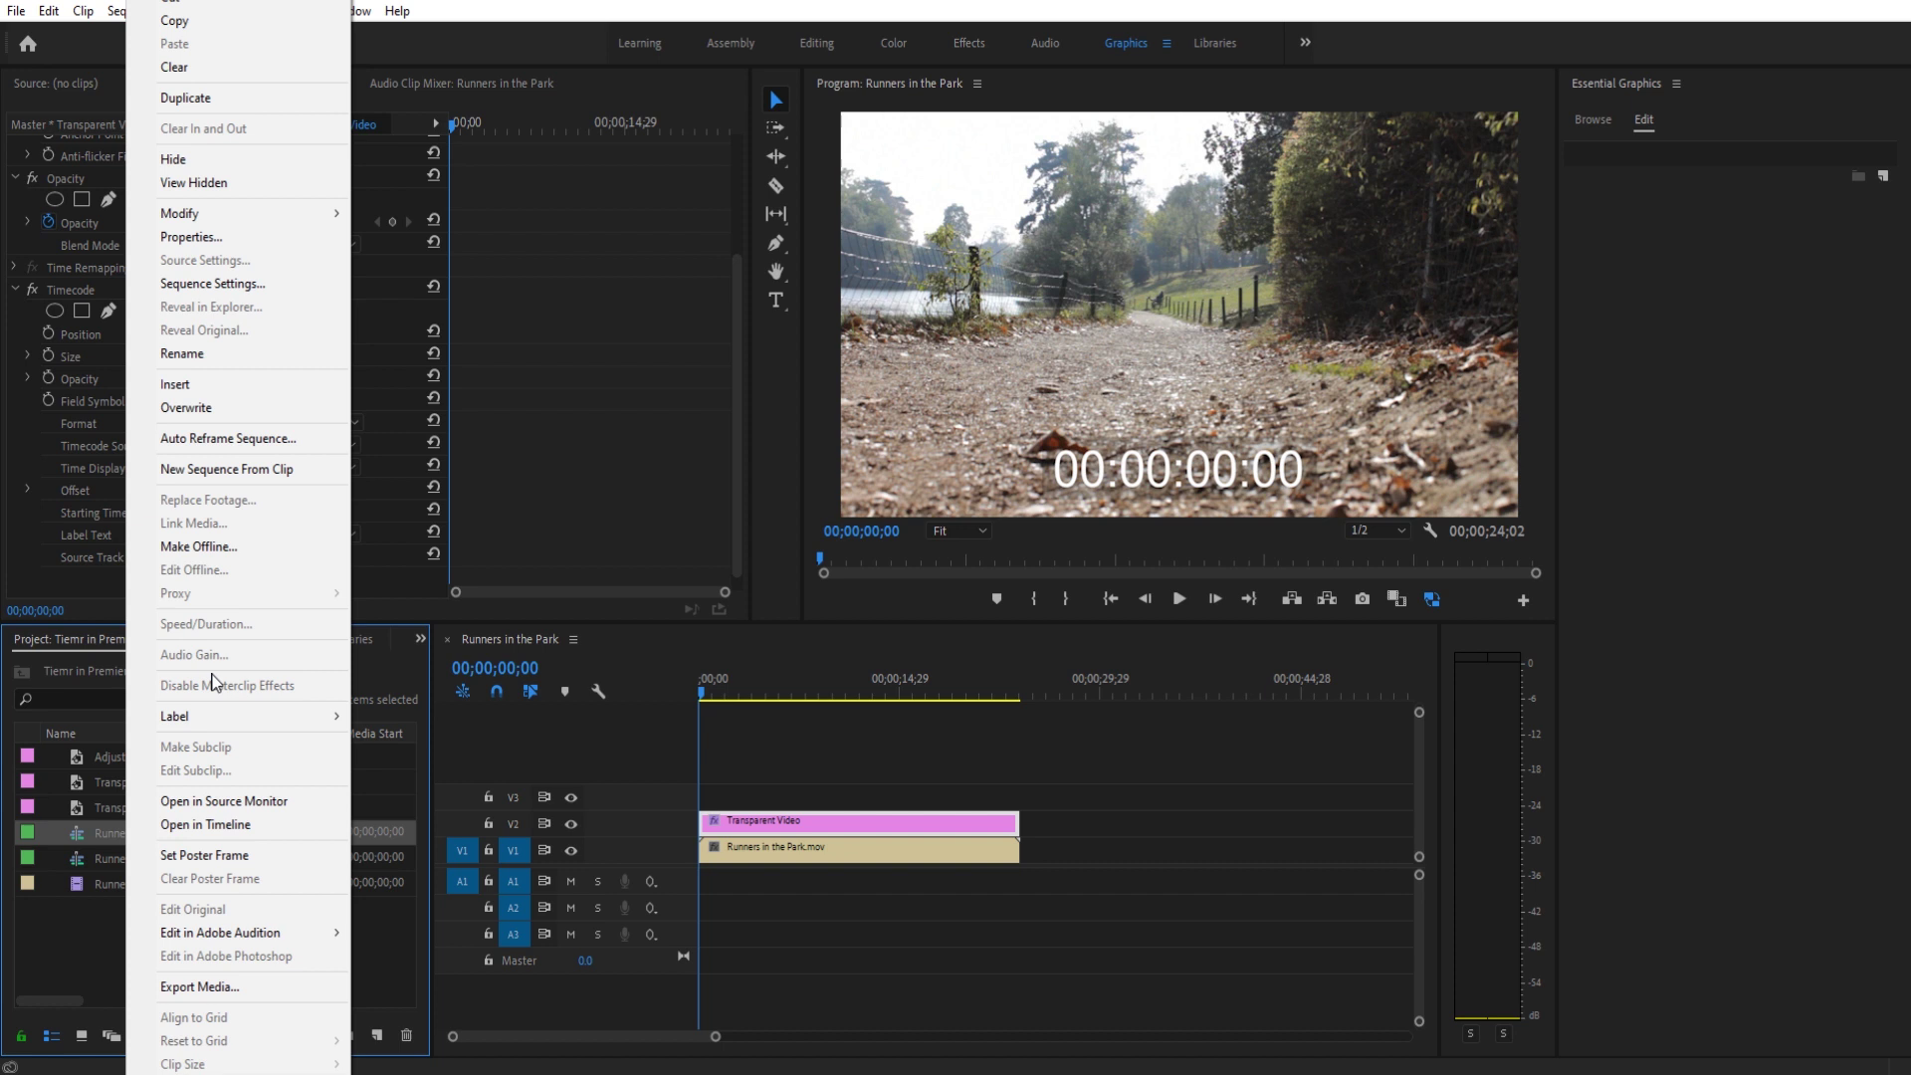
left_click(217, 240)
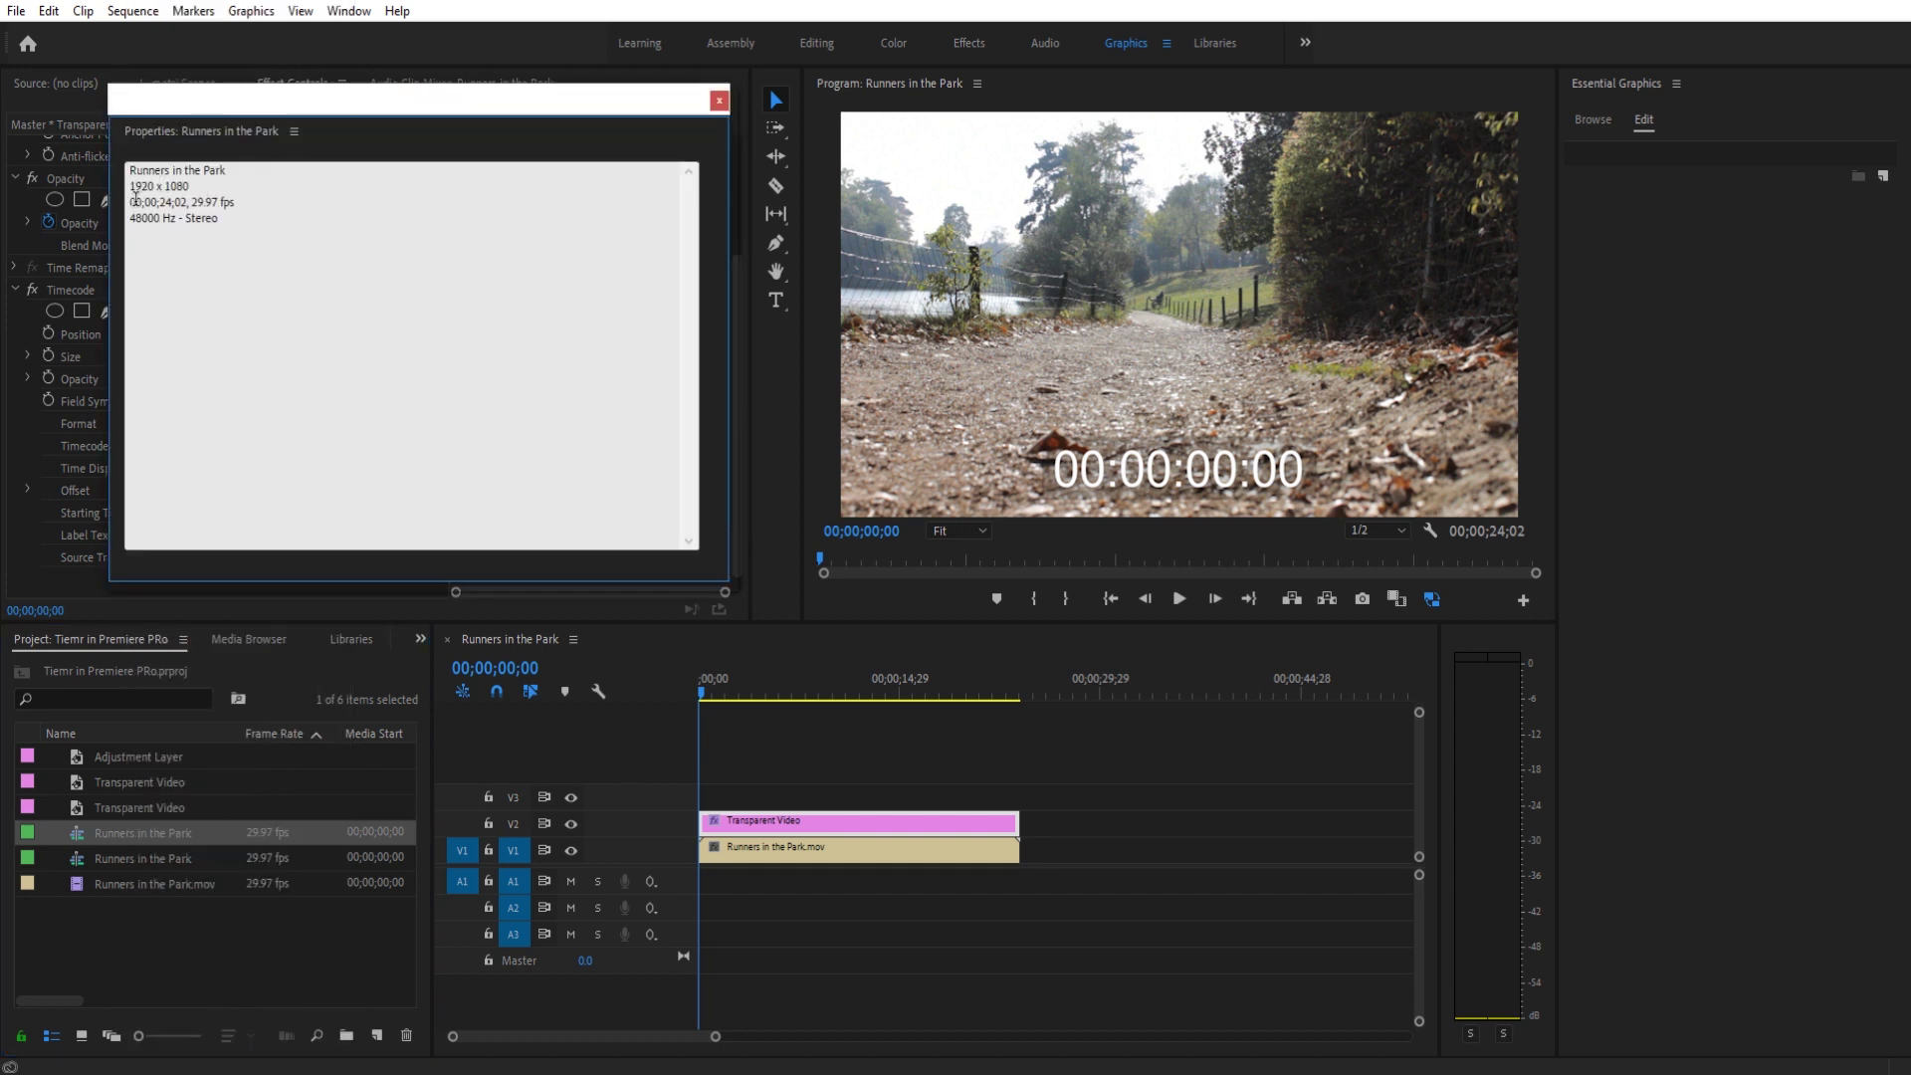
left_click_drag(195, 202, 239, 203)
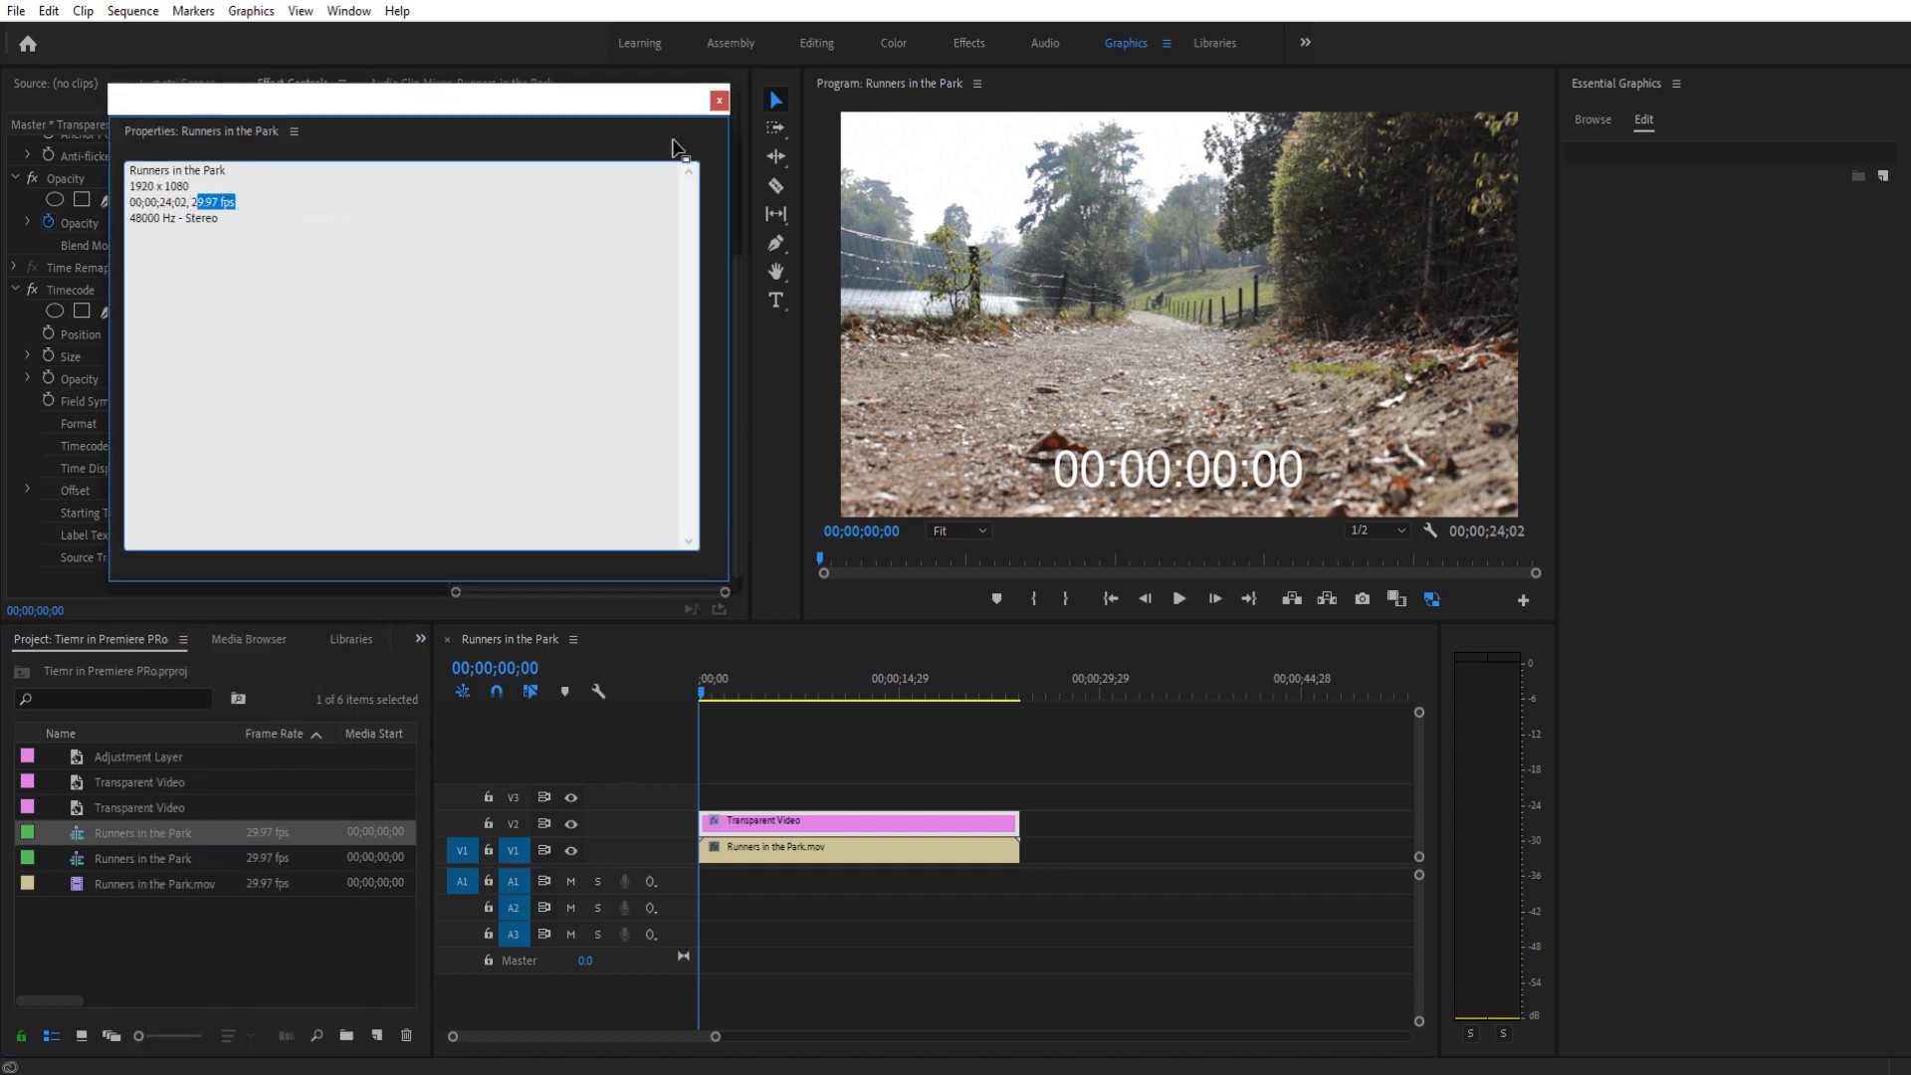
left_click(719, 100)
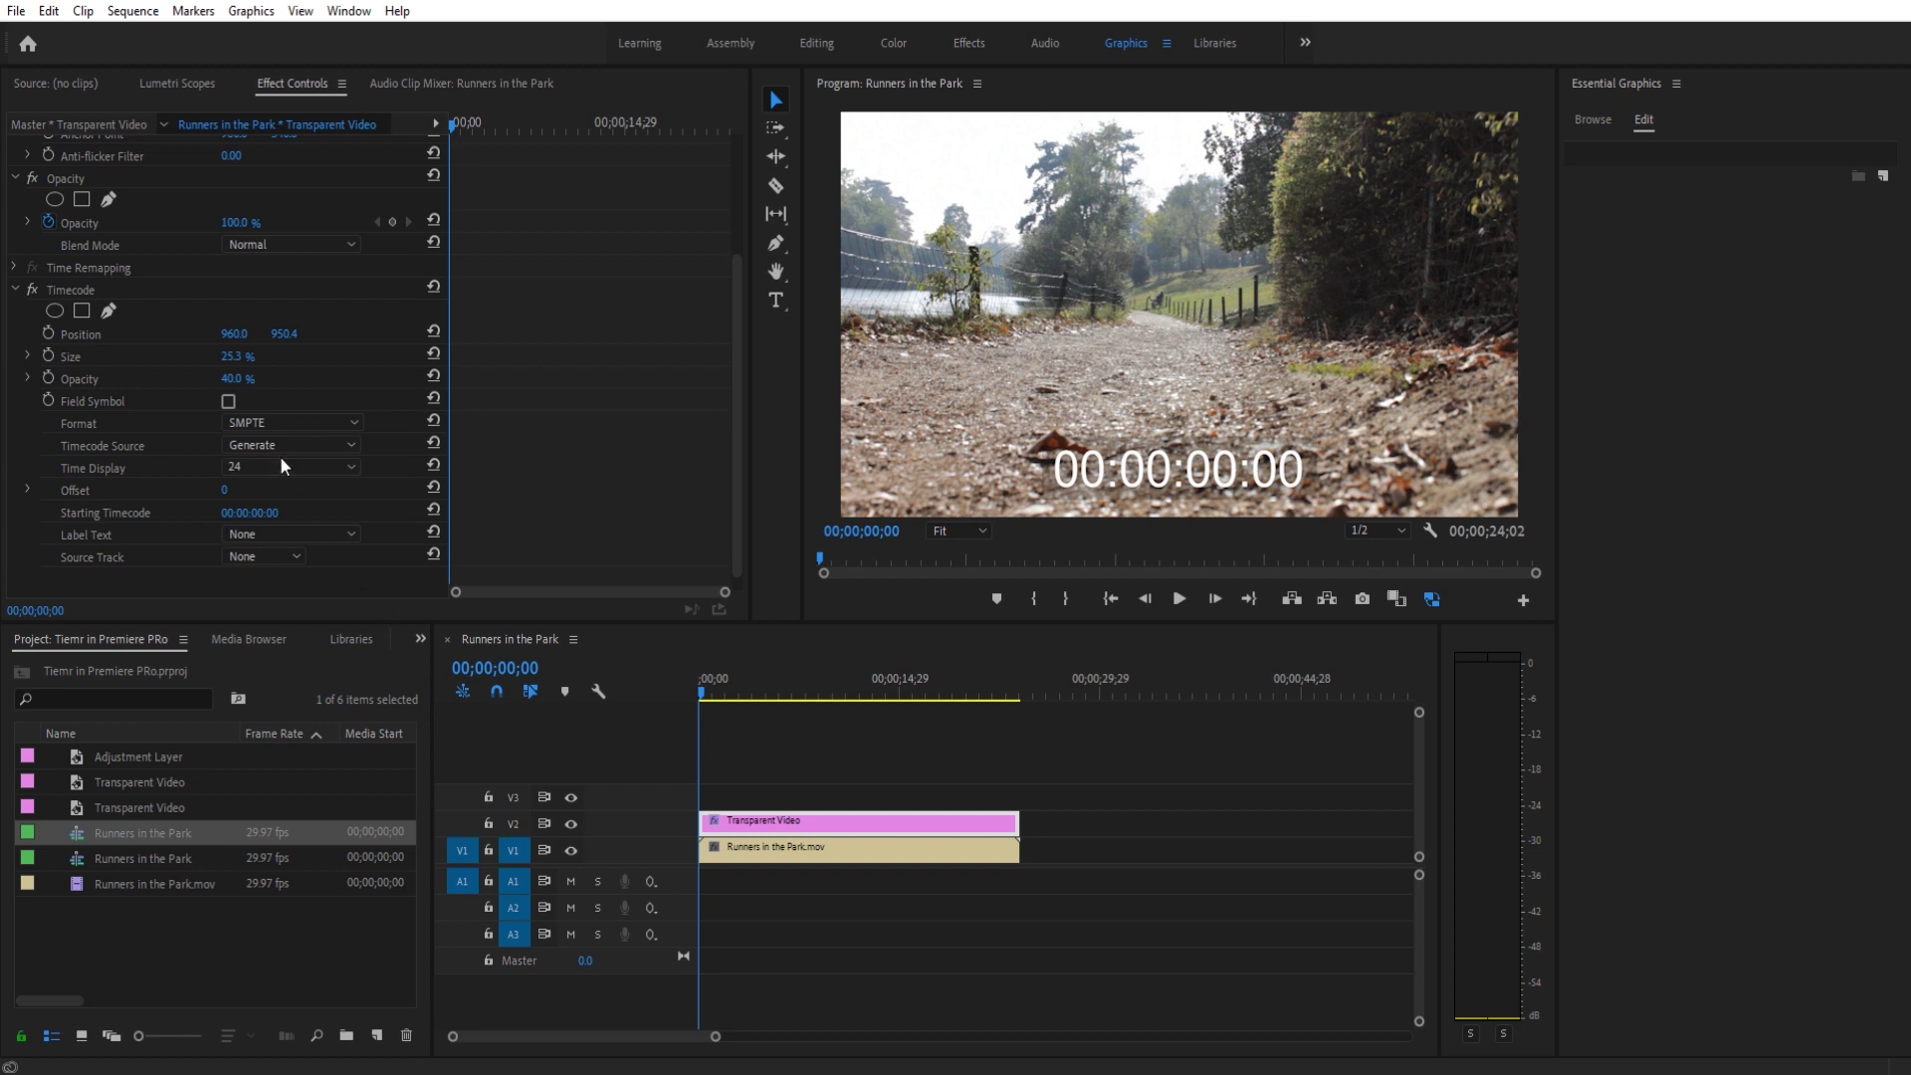
Set the Timecode Time Display to 30 Non-Drop Frame
left_click(318, 467)
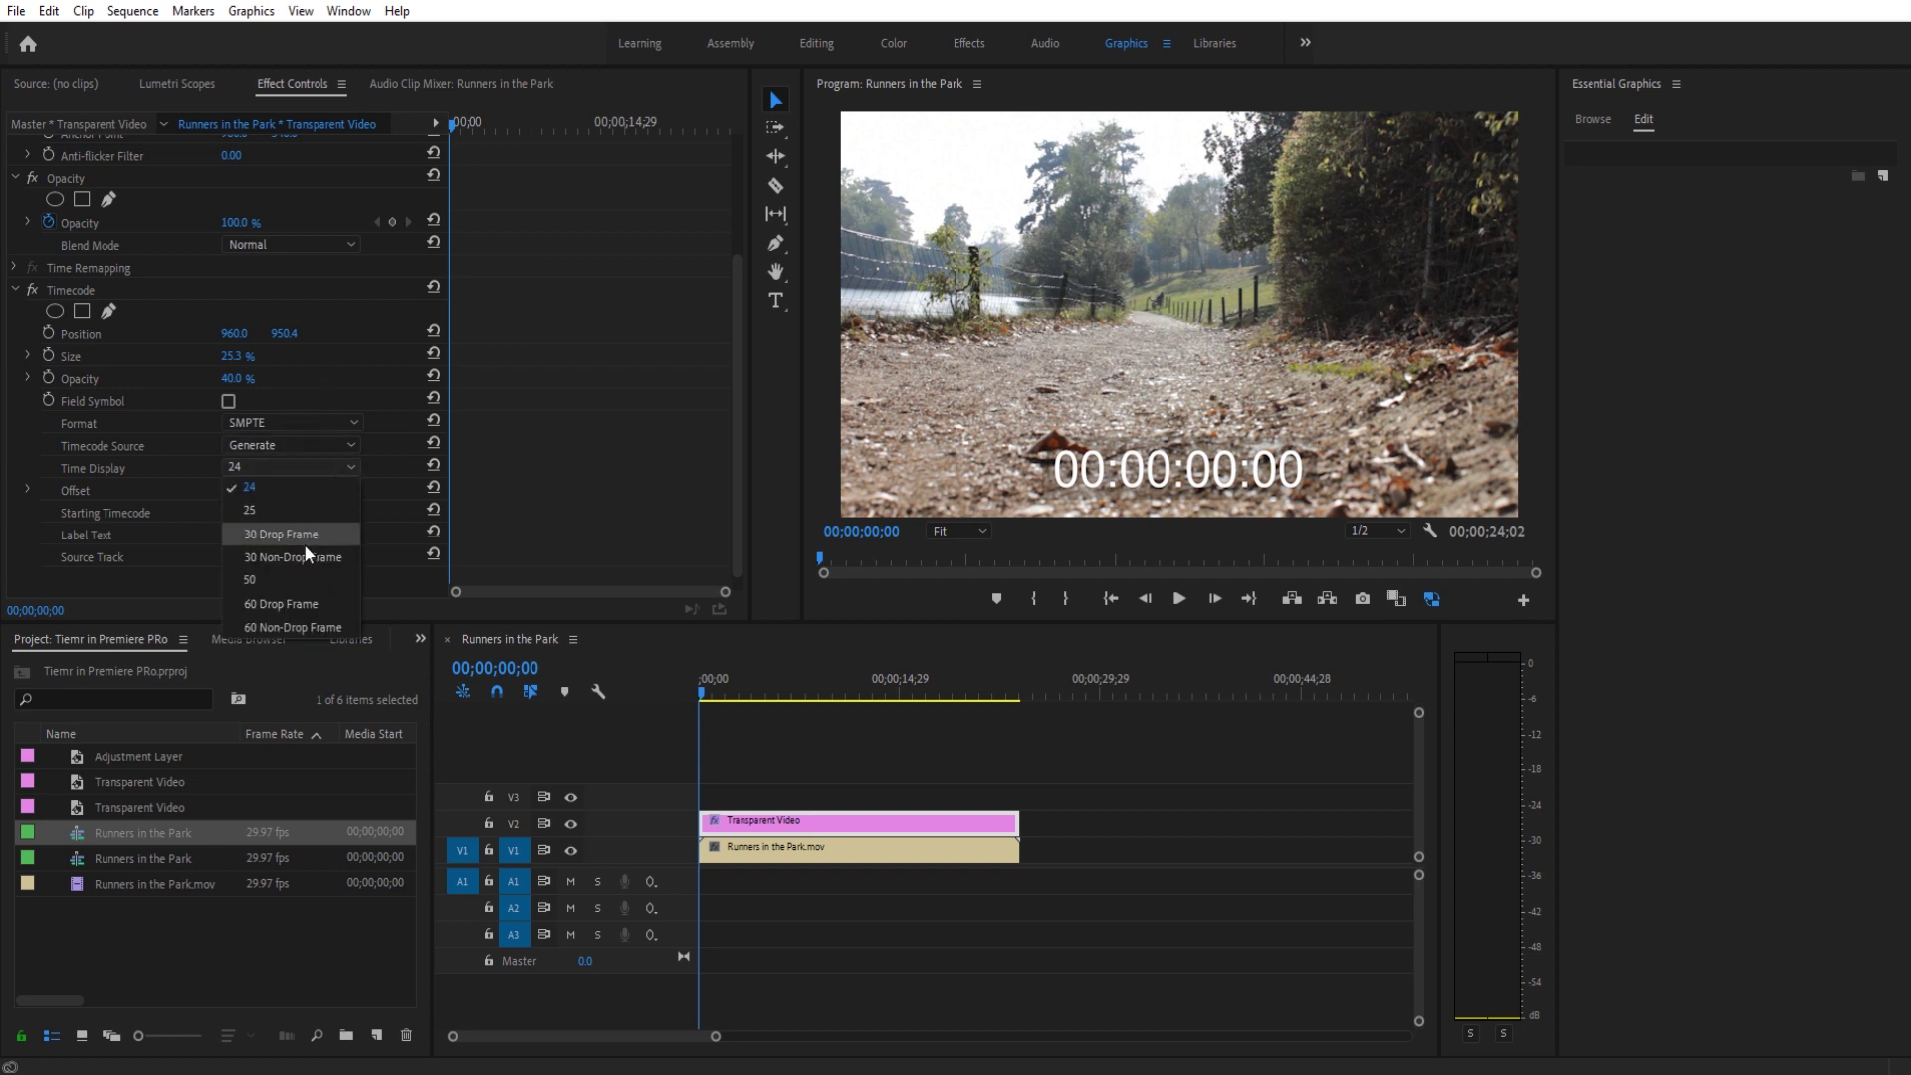
left_click(303, 557)
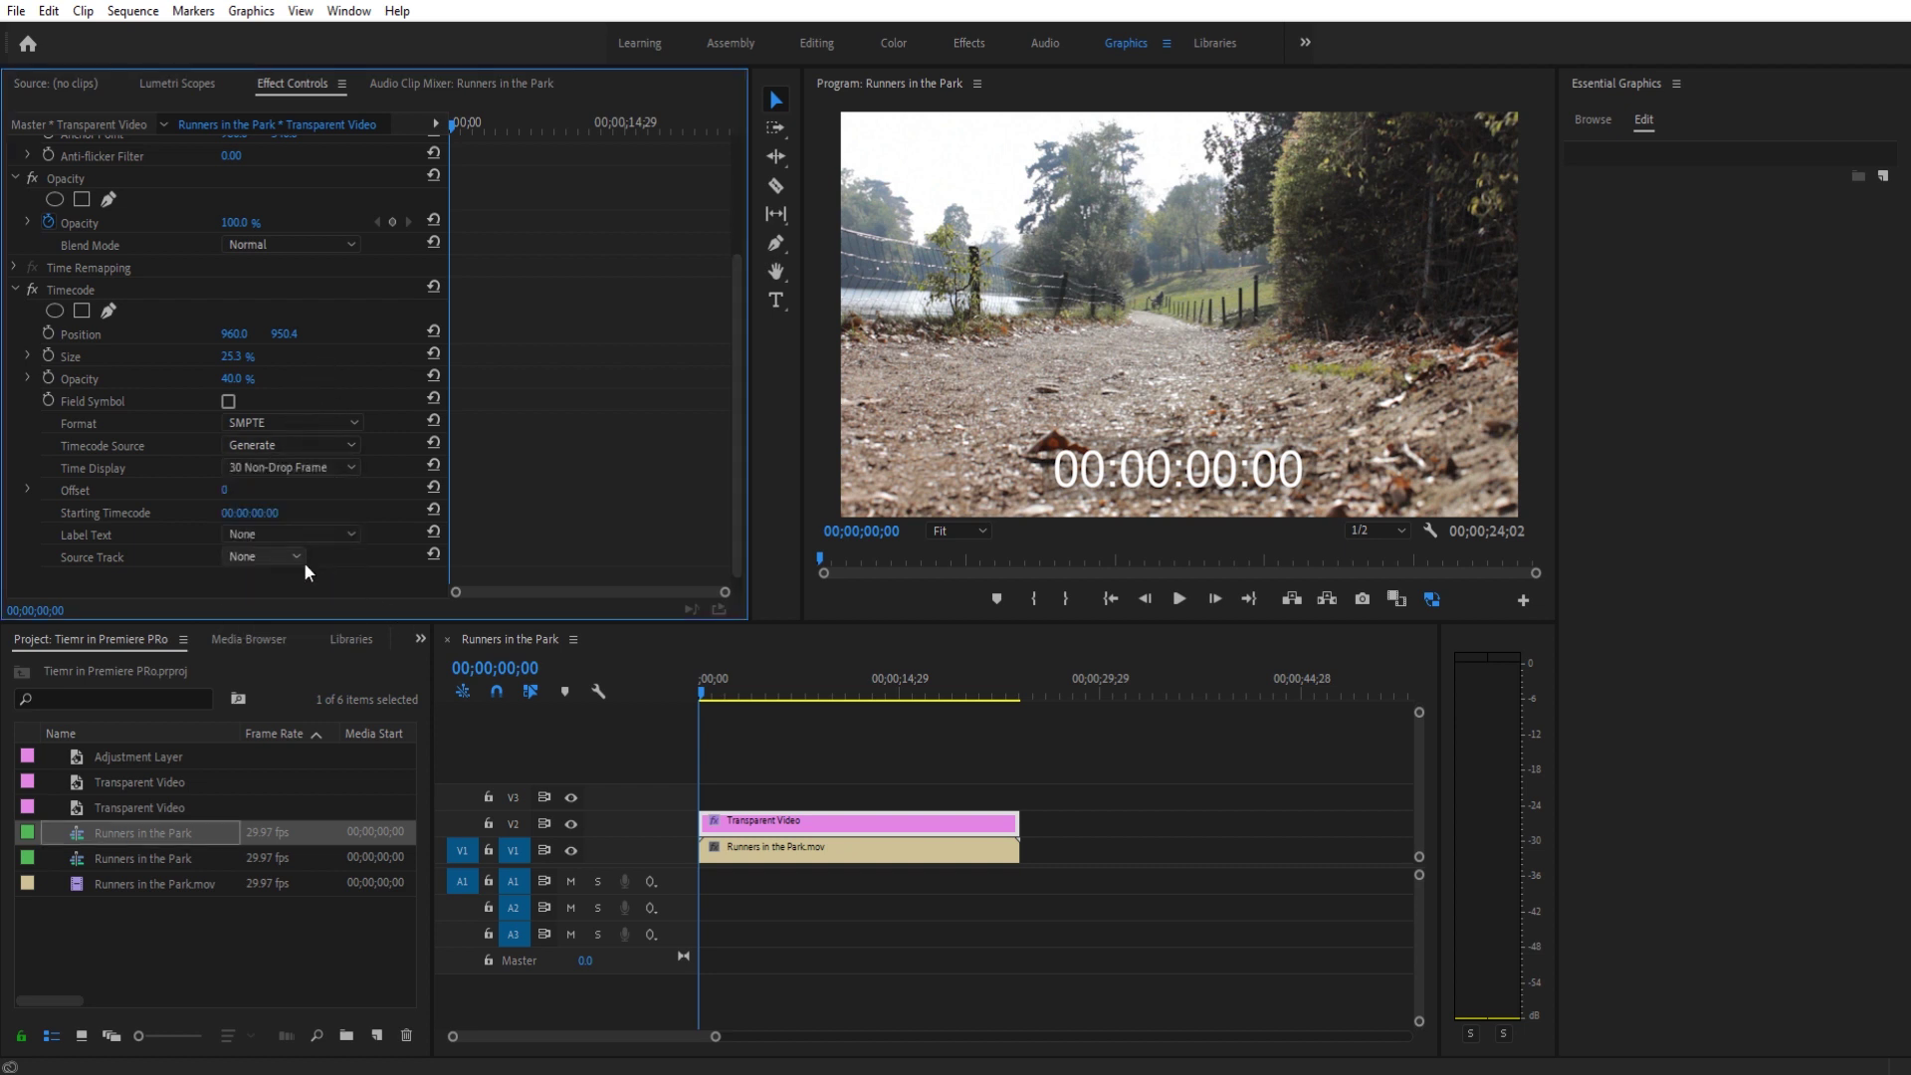
left_click(319, 468)
left_click(339, 529)
left_click(314, 466)
left_click(293, 557)
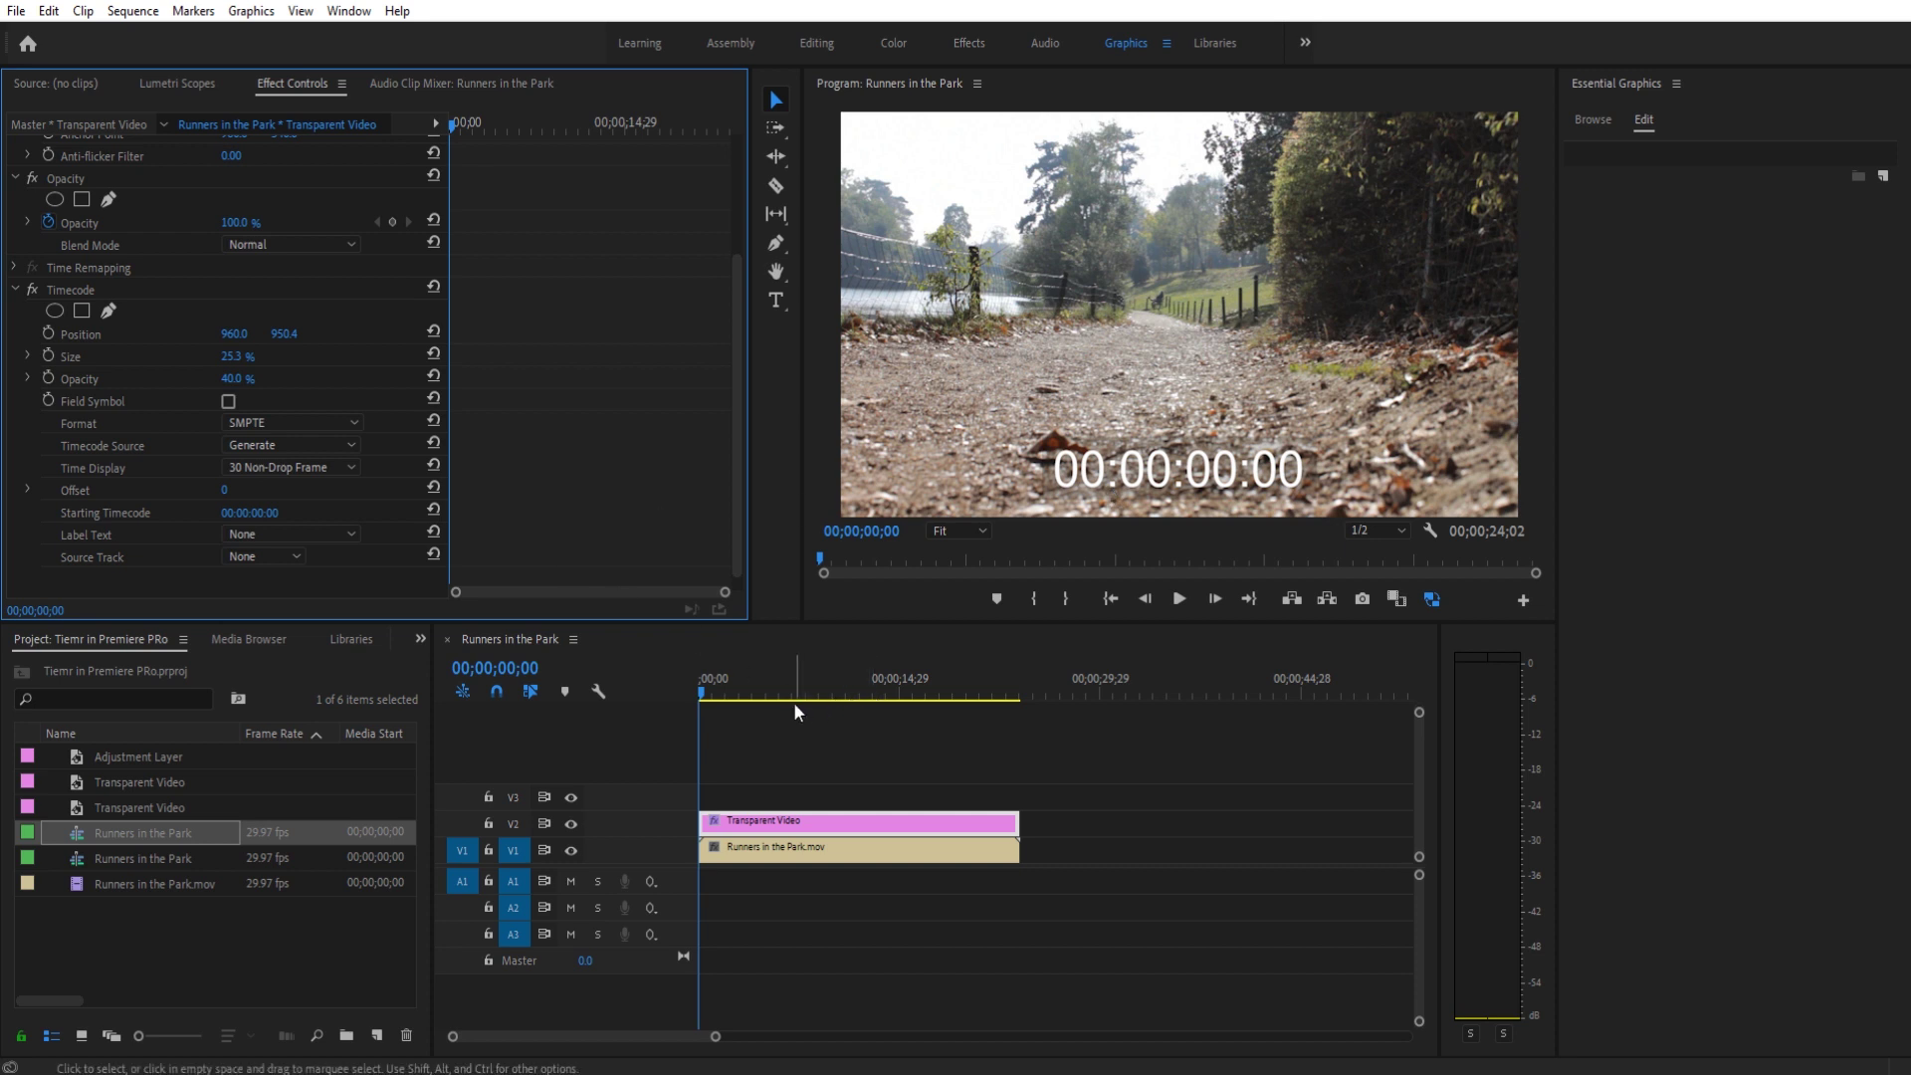
Play the sequence to watch the timer run, then return the playhead to the start
key("space")
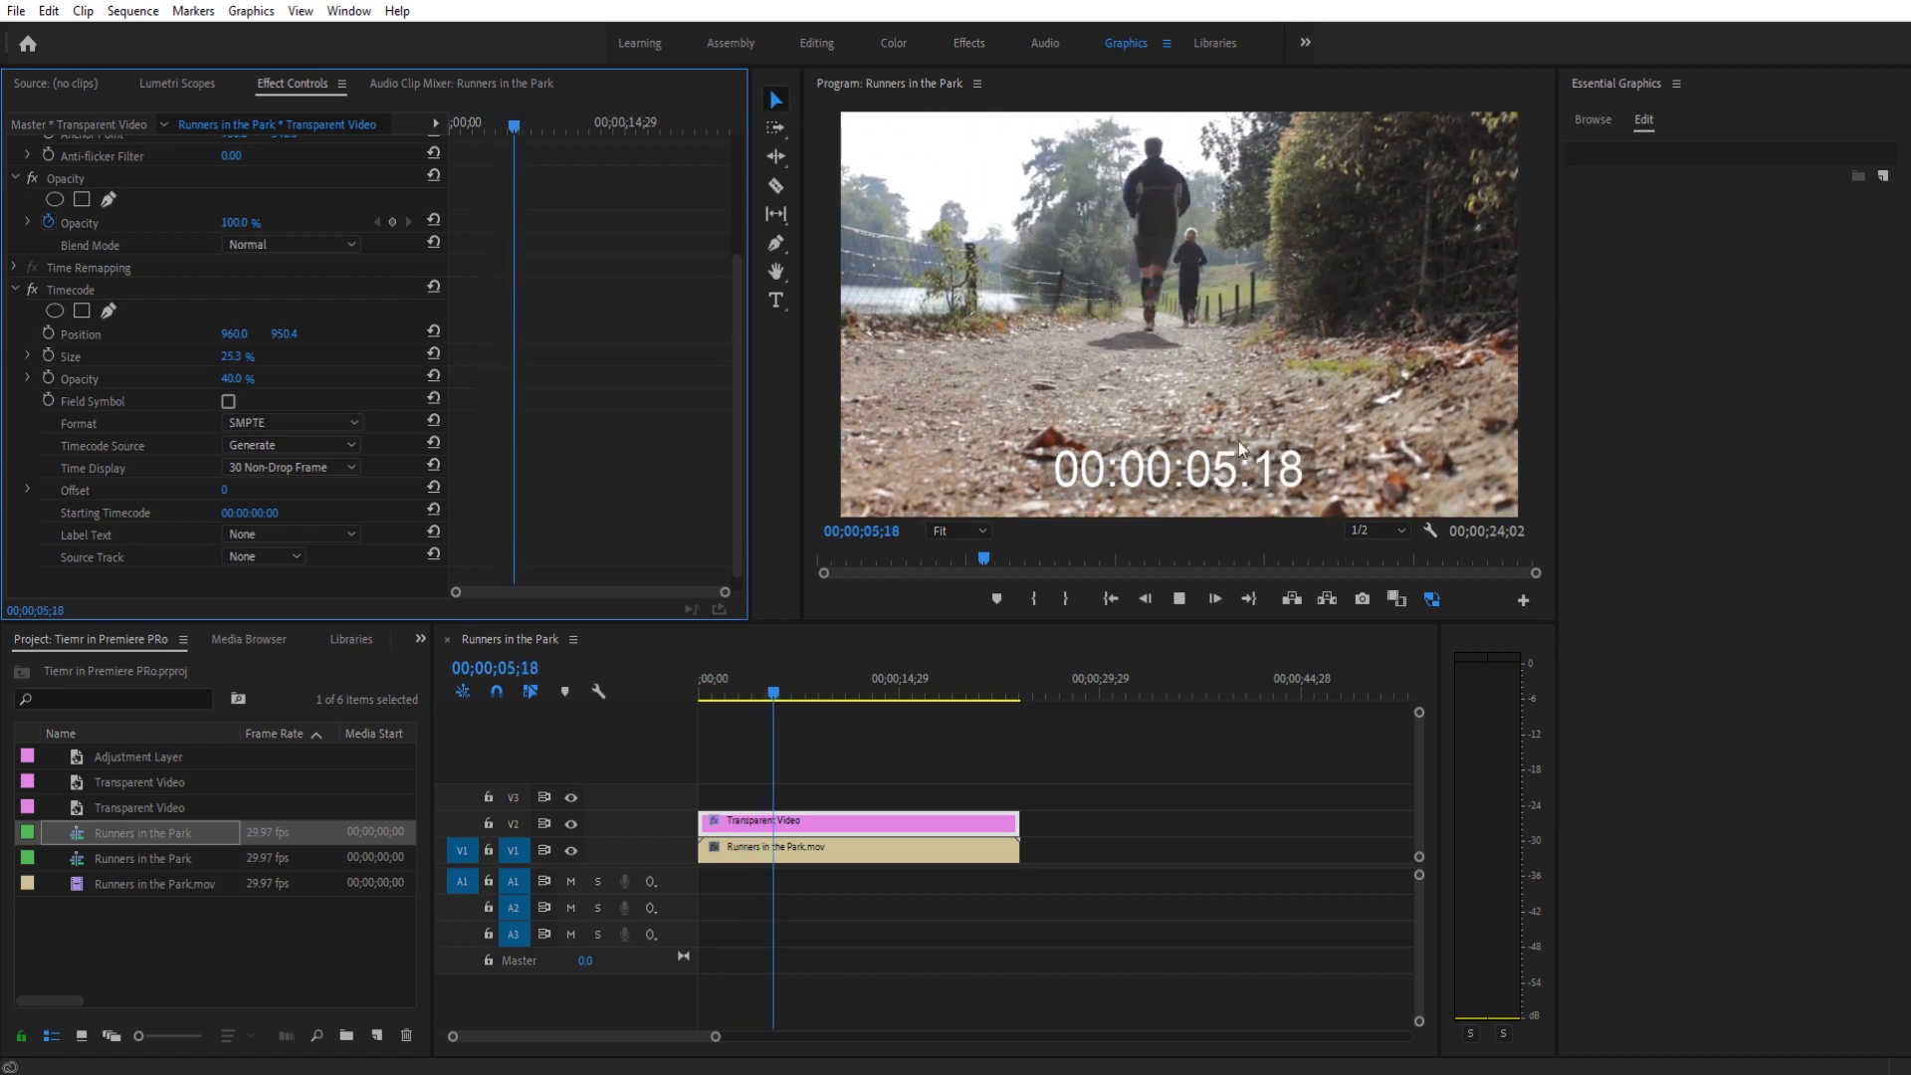
key("space")
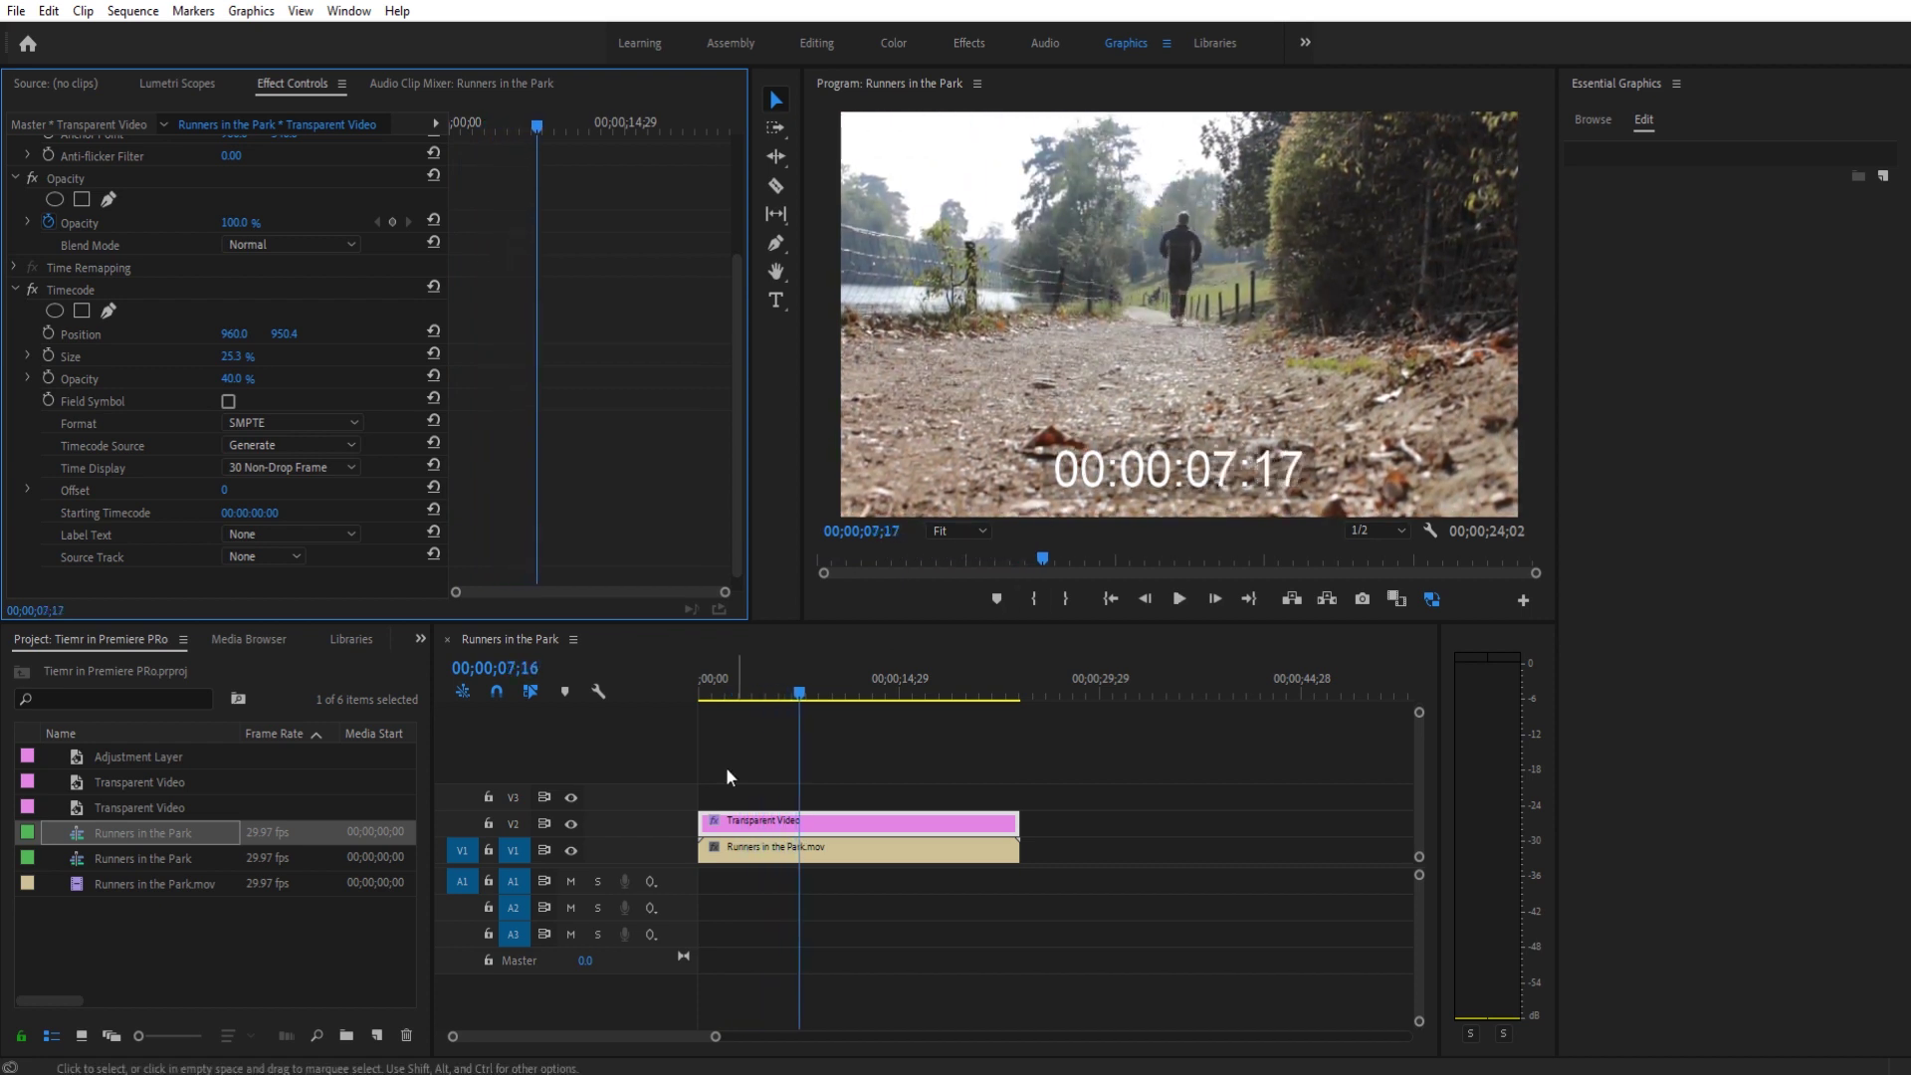
left_click_drag(793, 691, 671, 691)
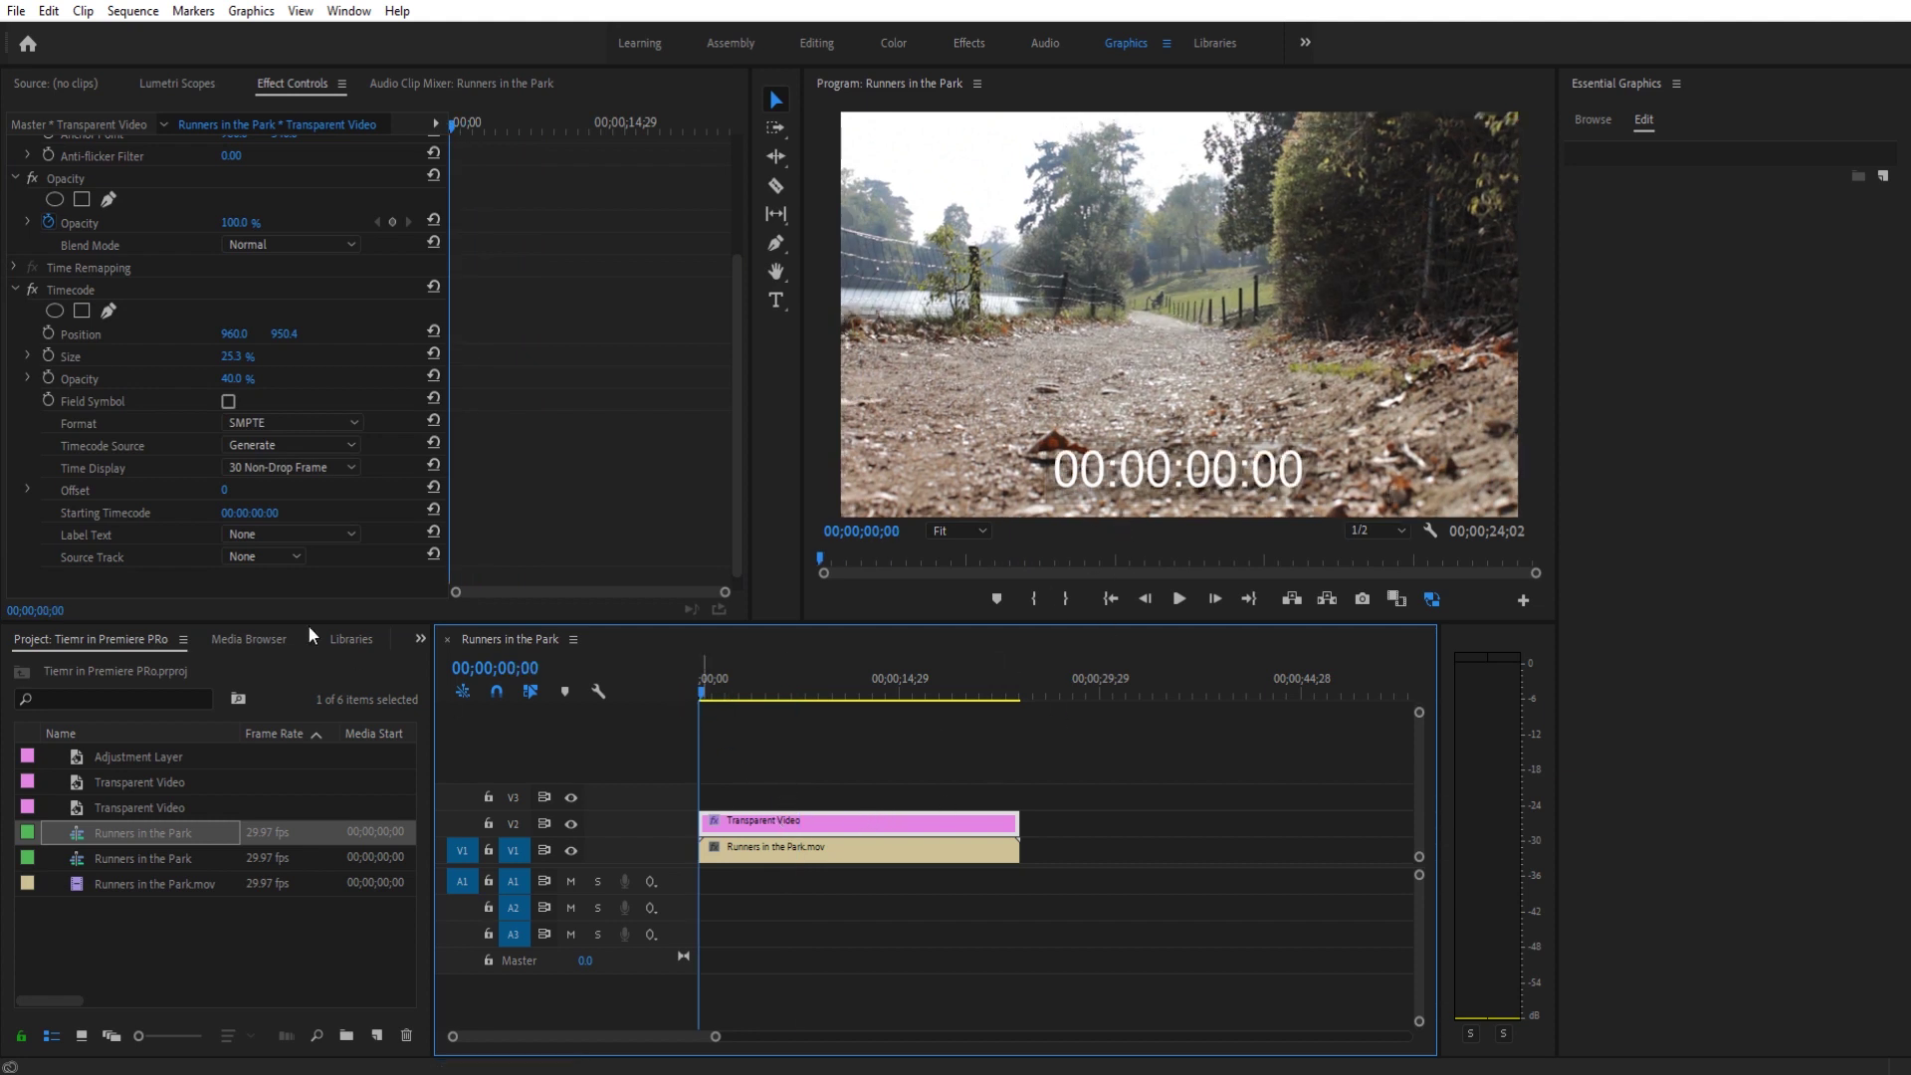
Set the Timecode effect's background Opacity to 0%
left_click(237, 380)
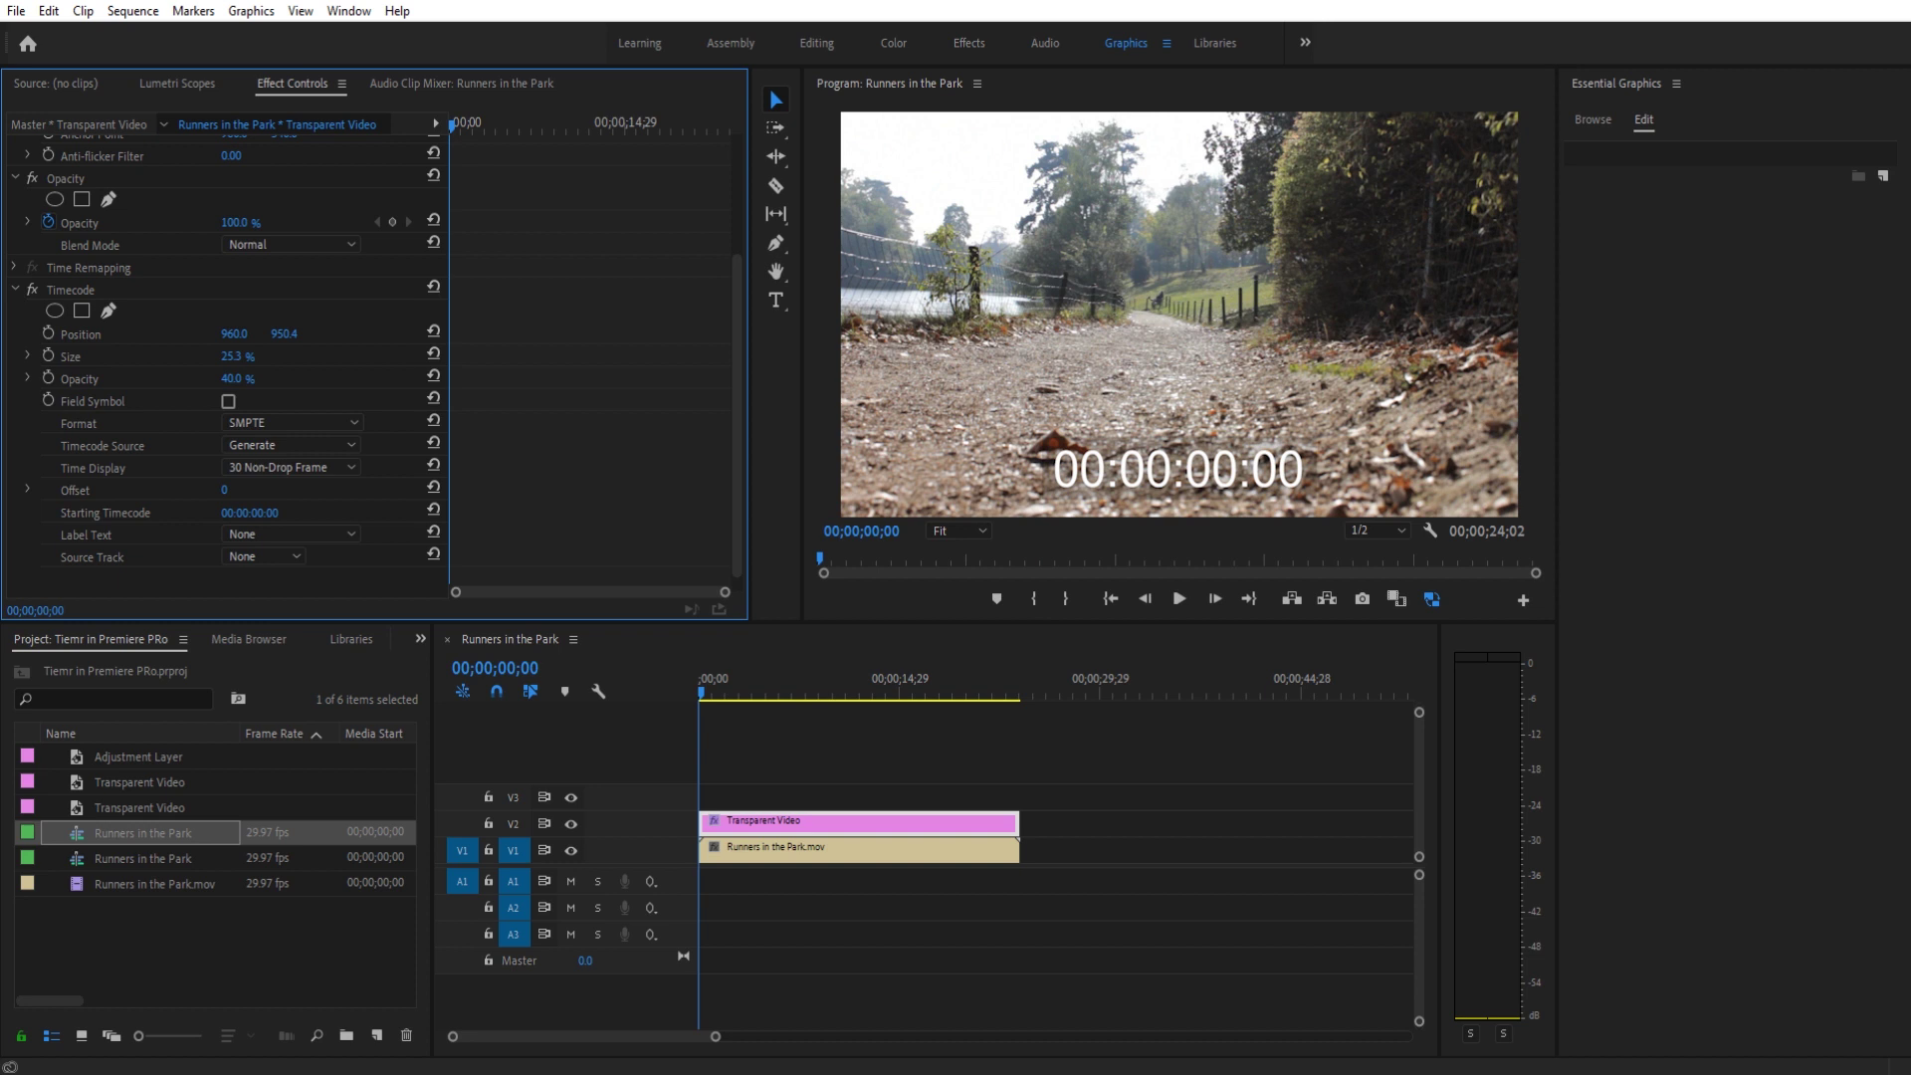
type("0")
key("Return")
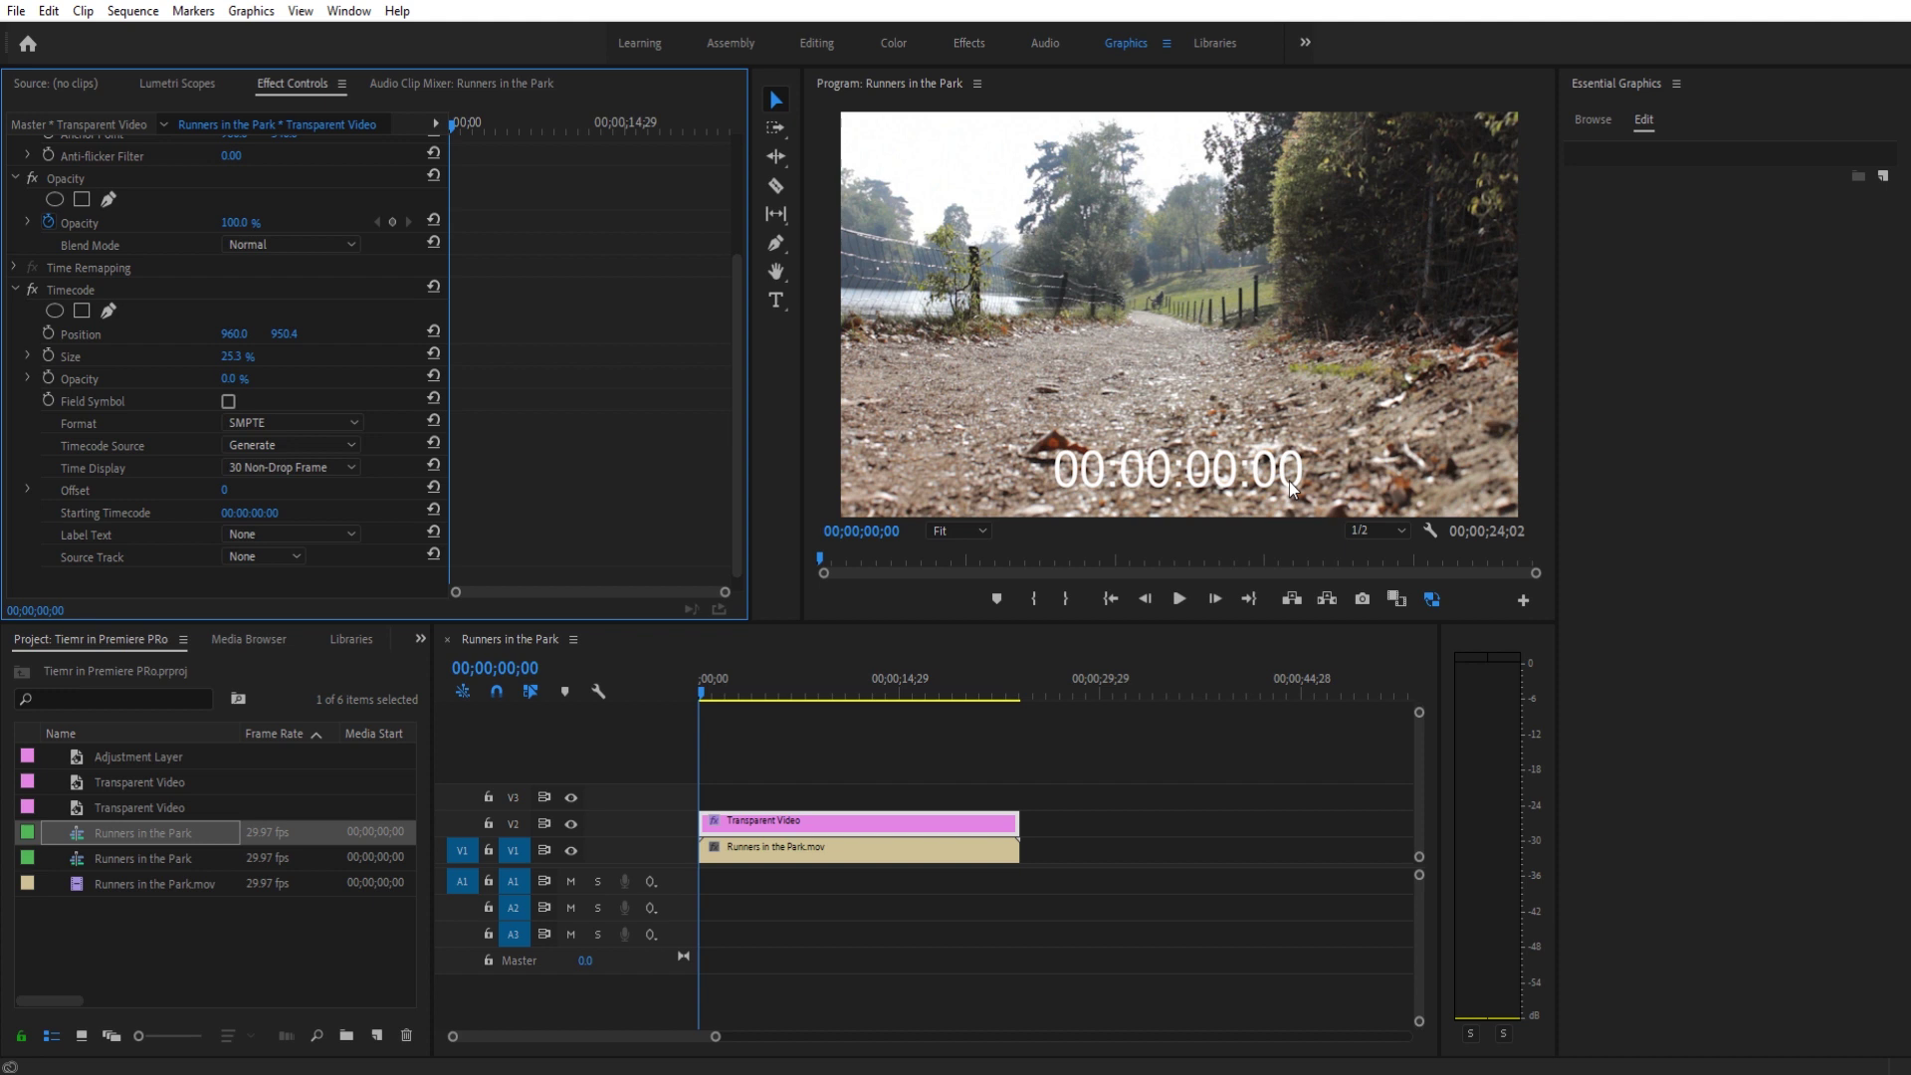
Apply the Crop effect, found by searching 'crop', to the Transparent Video clip
left_click(420, 638)
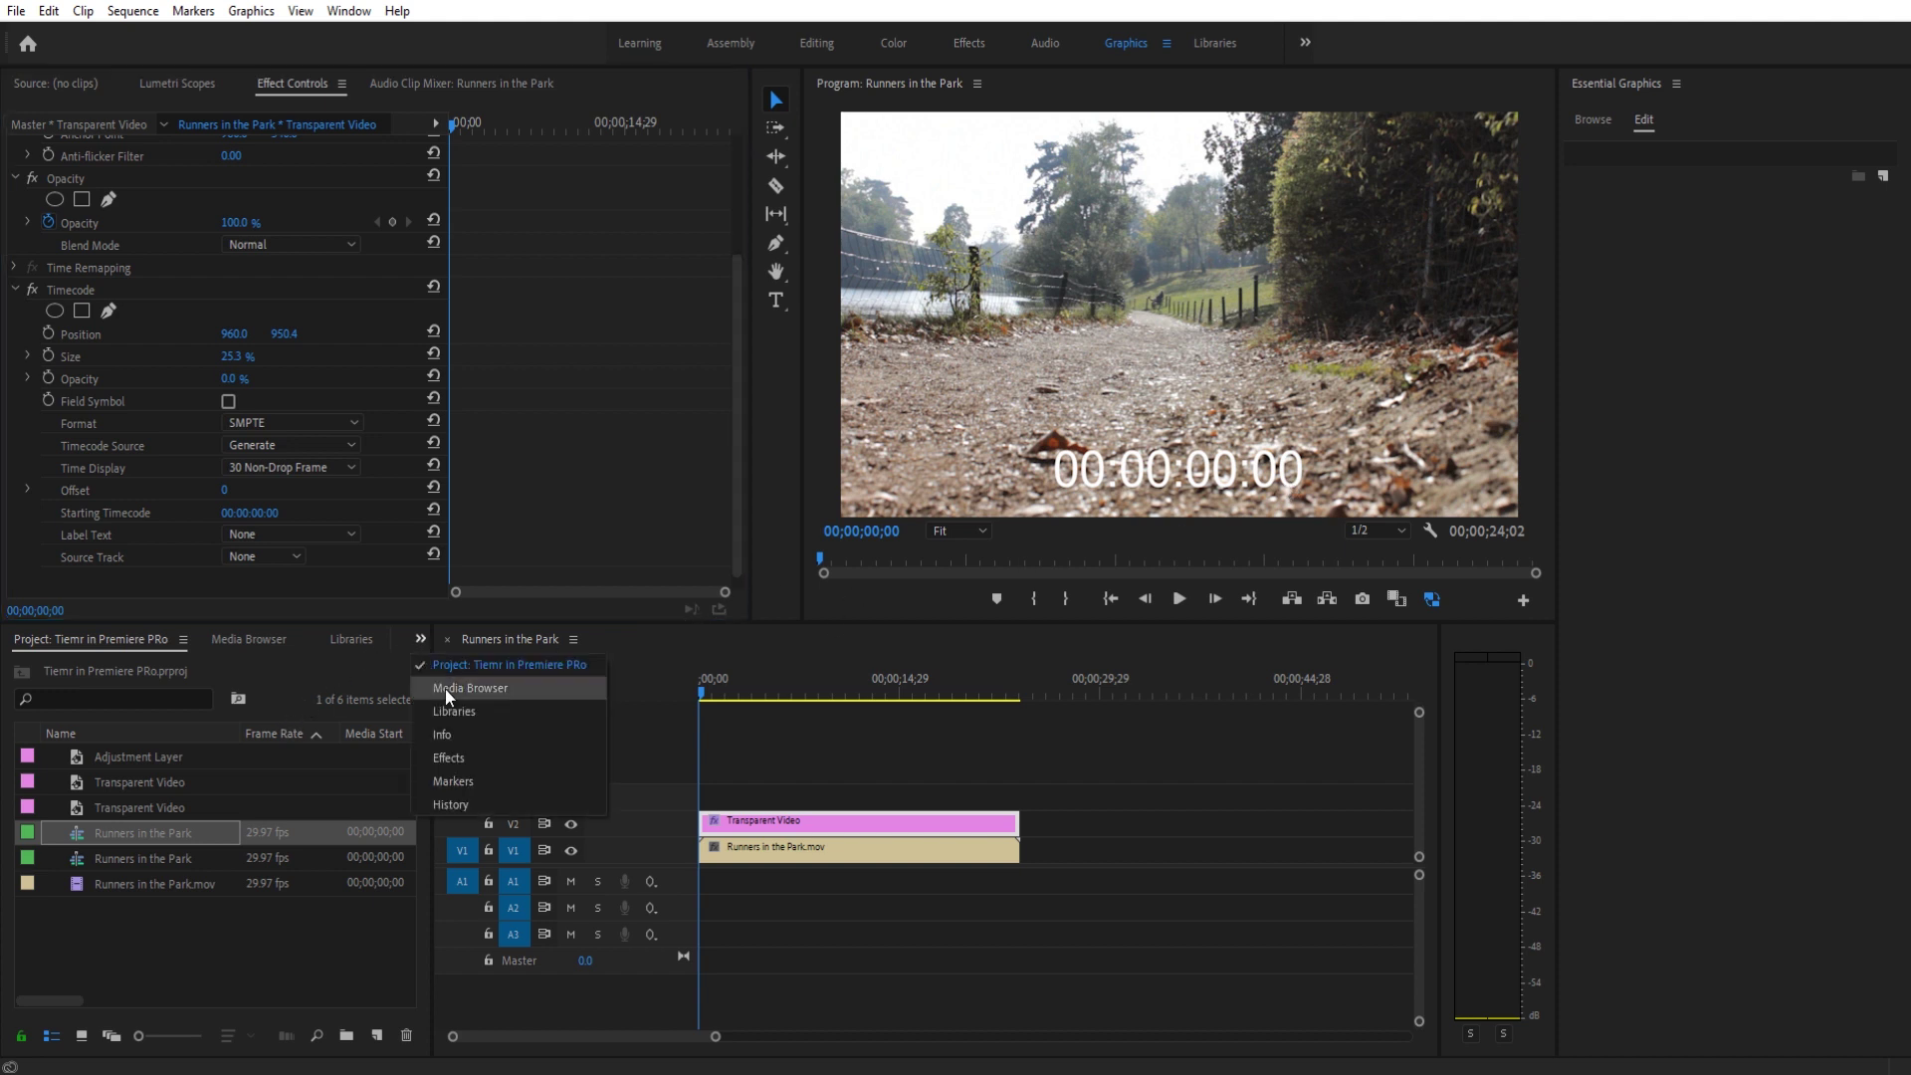
left_click(470, 739)
double_click(146, 665)
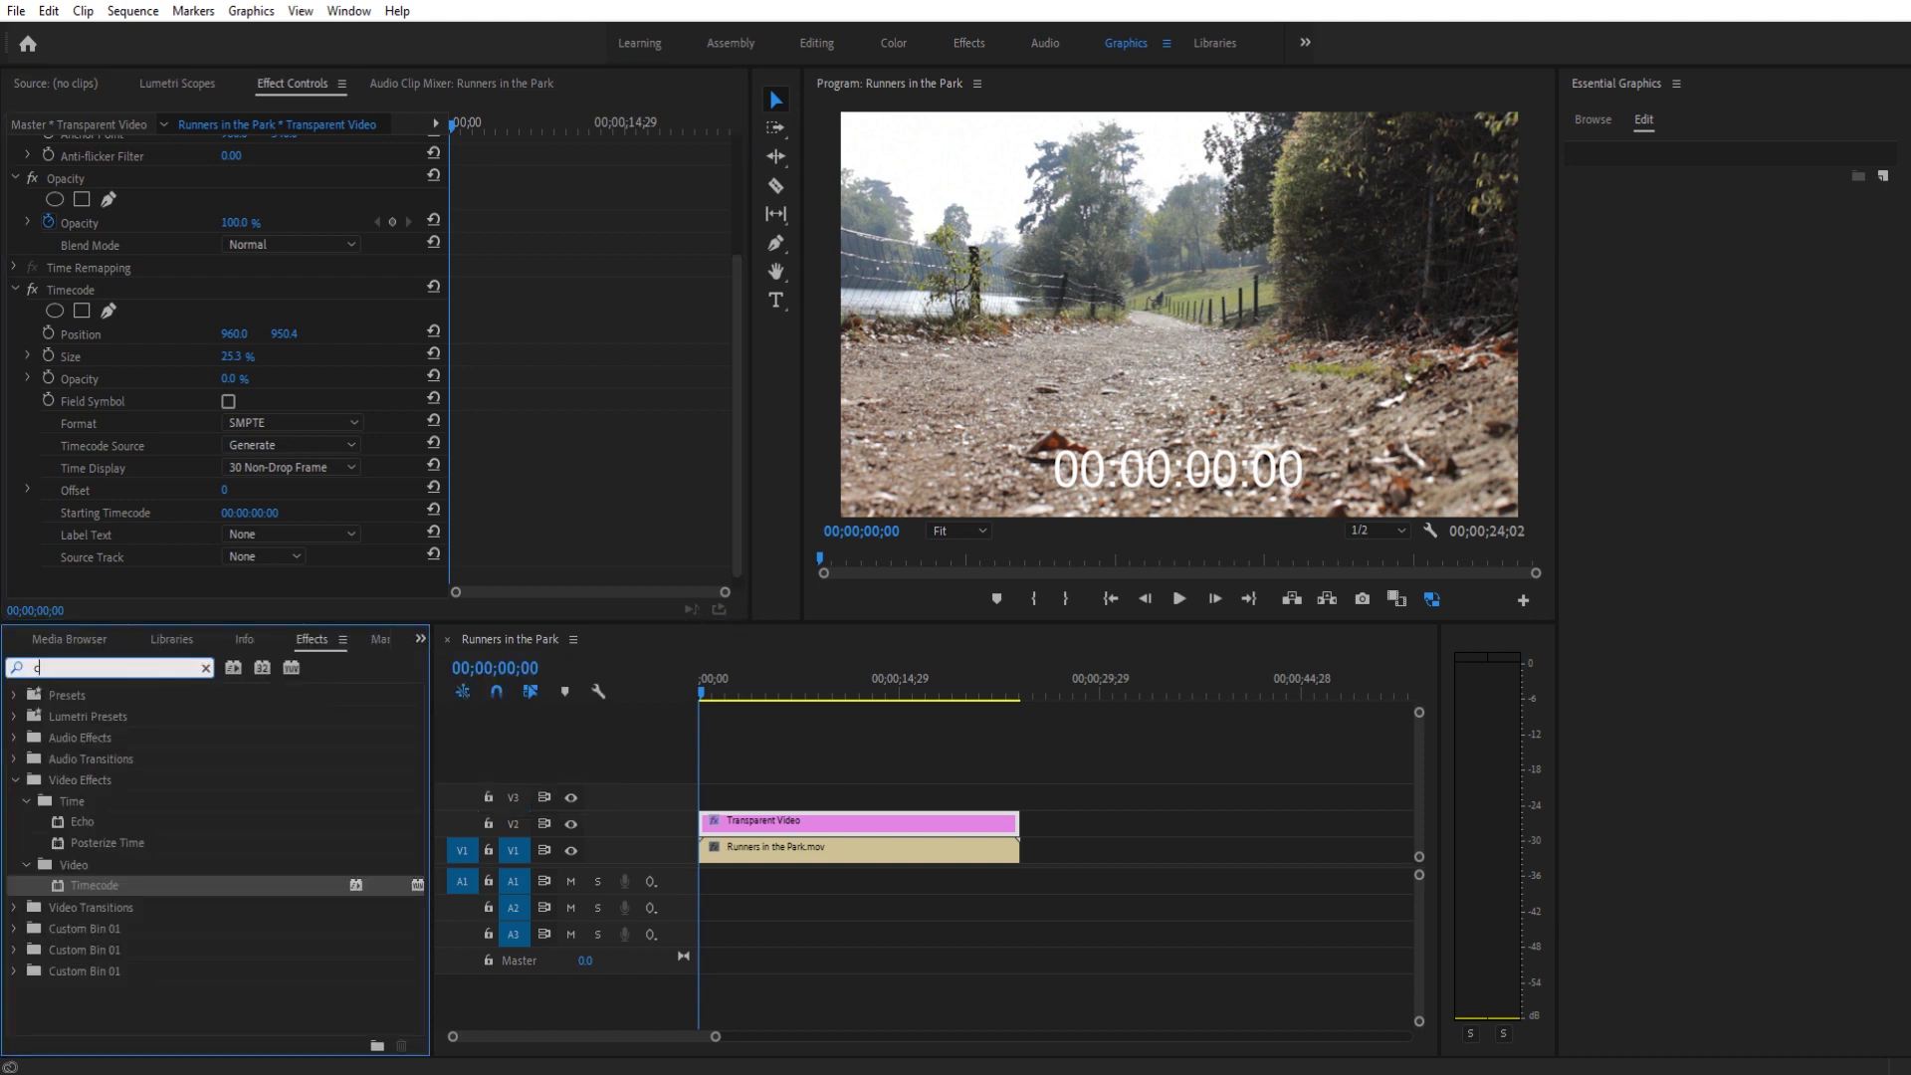
type("crop")
left_click_drag(100, 885, 766, 823)
Crop 41% from both Left and Right so only the minutes and seconds remain
left_click(83, 639)
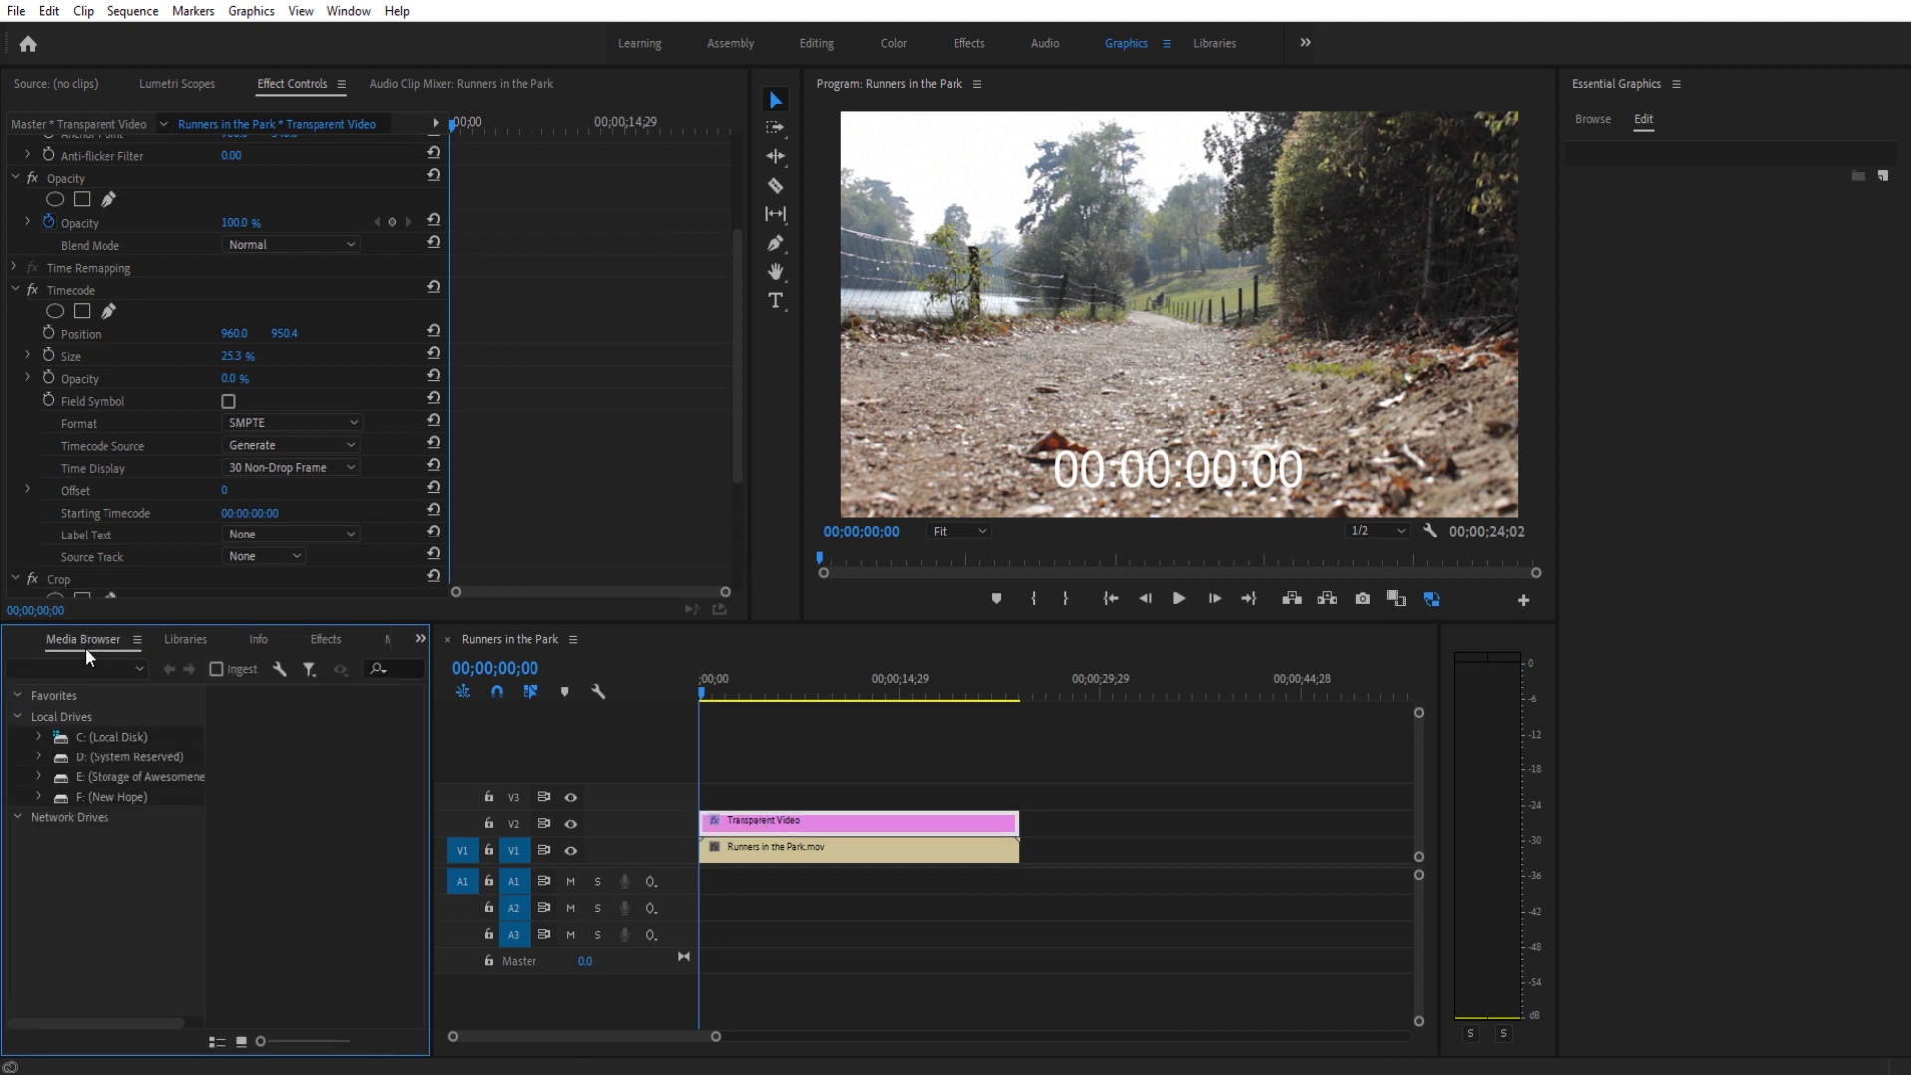
scroll(191, 643, "up", 1)
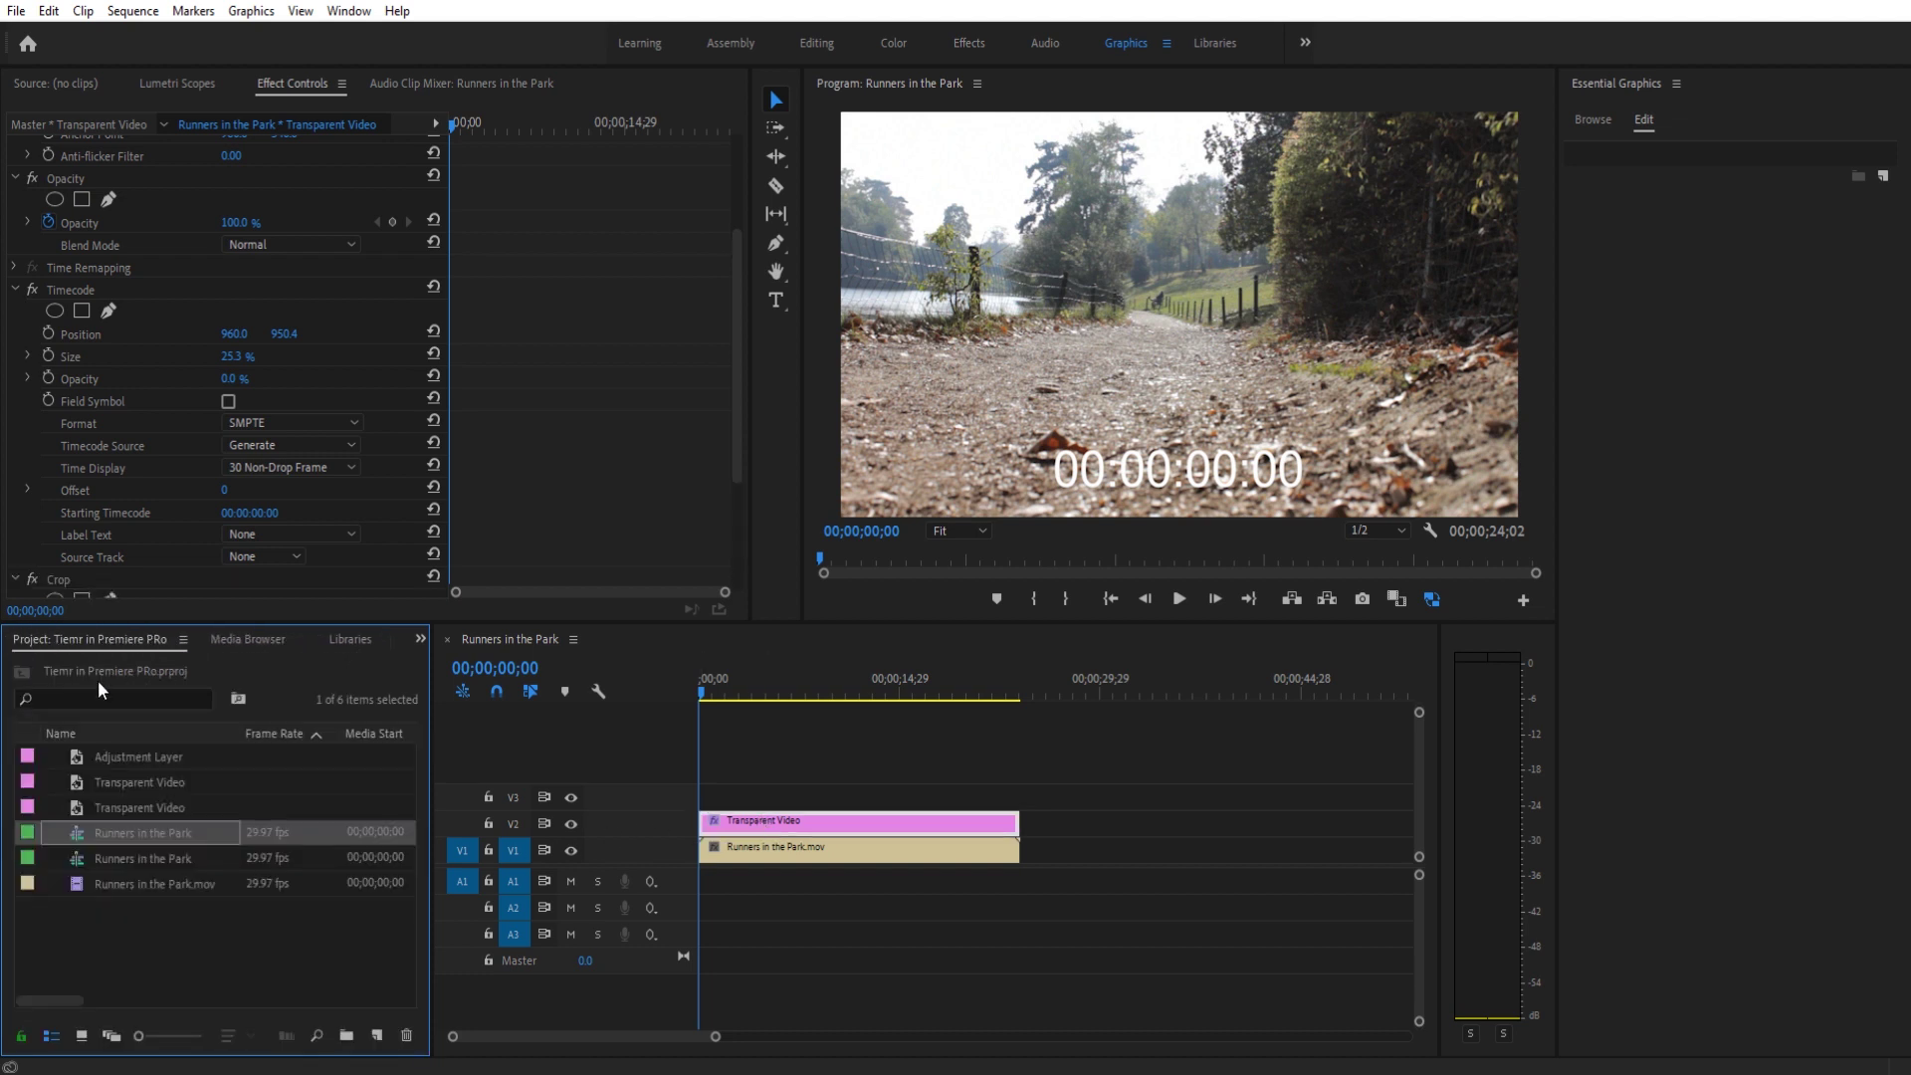
scroll(188, 413, "down", 3)
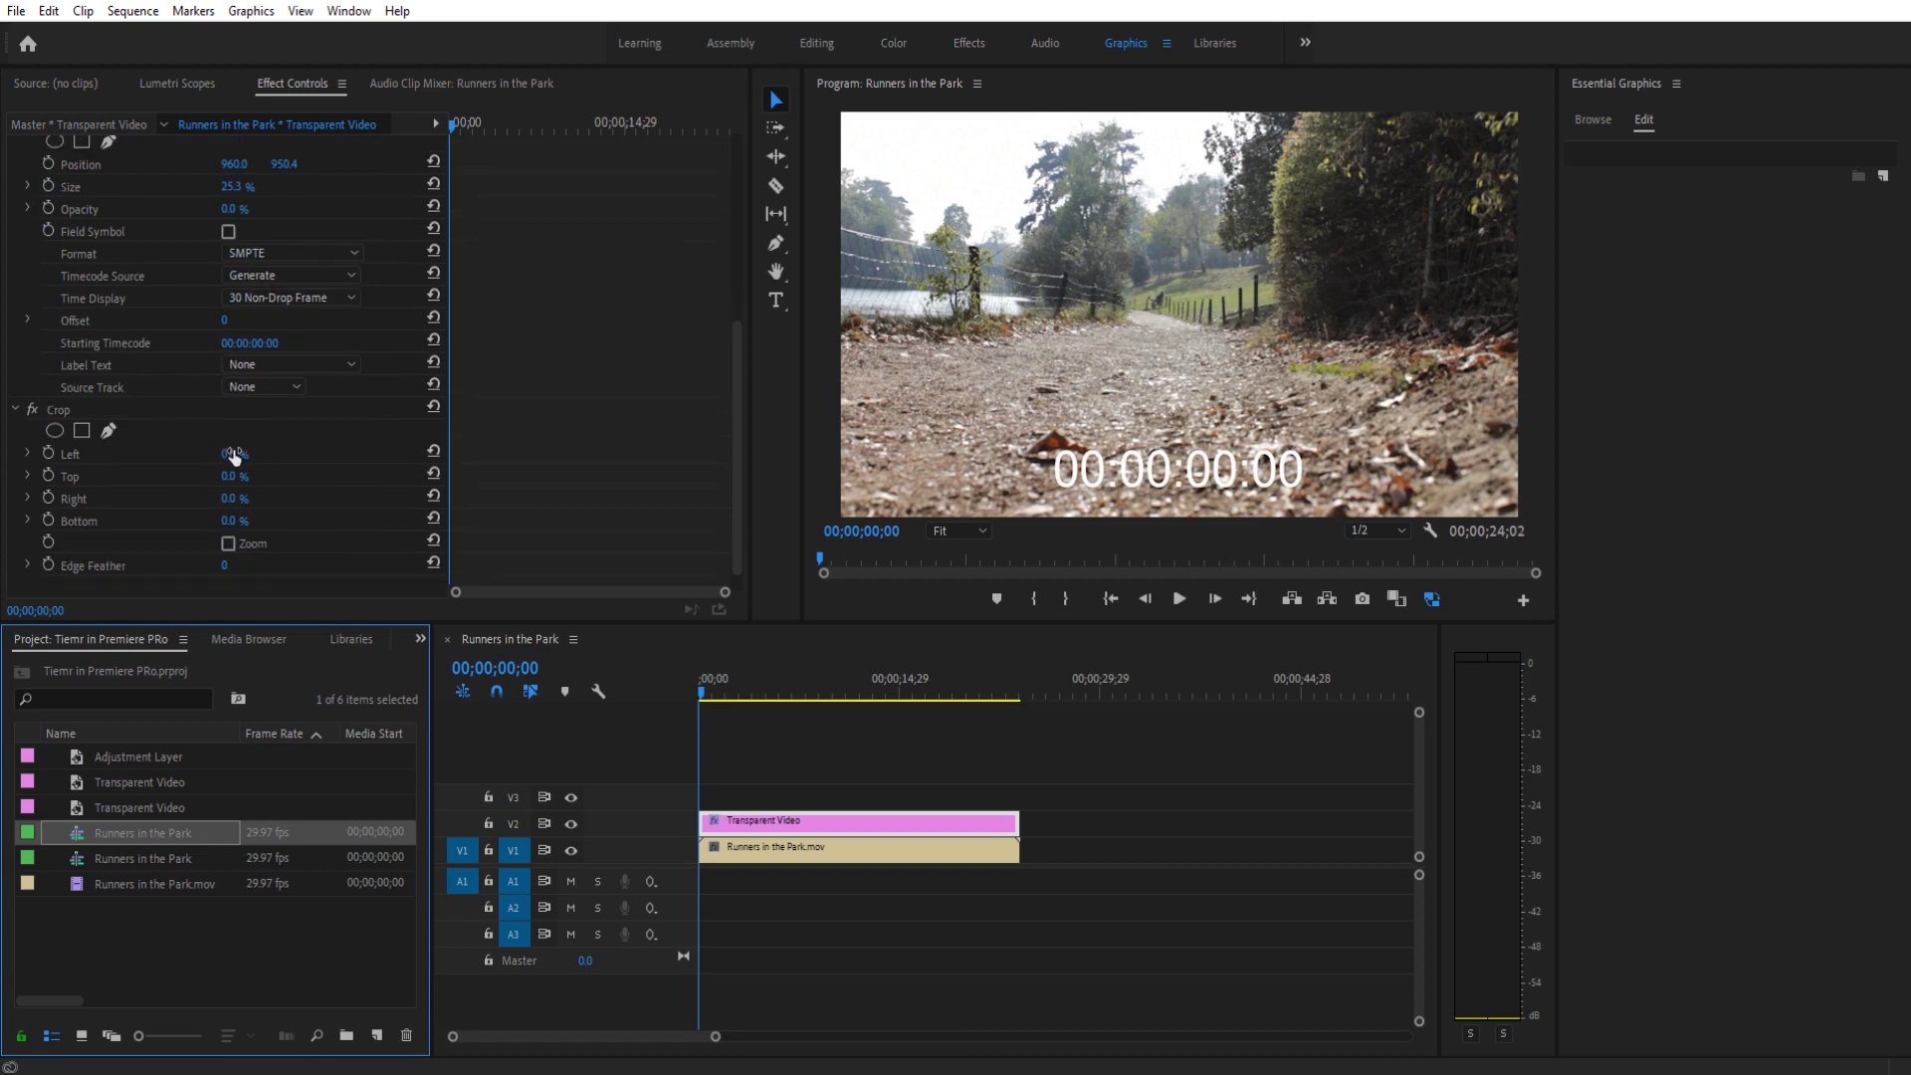
left_click_drag(235, 454, 317, 454)
left_click(150, 412)
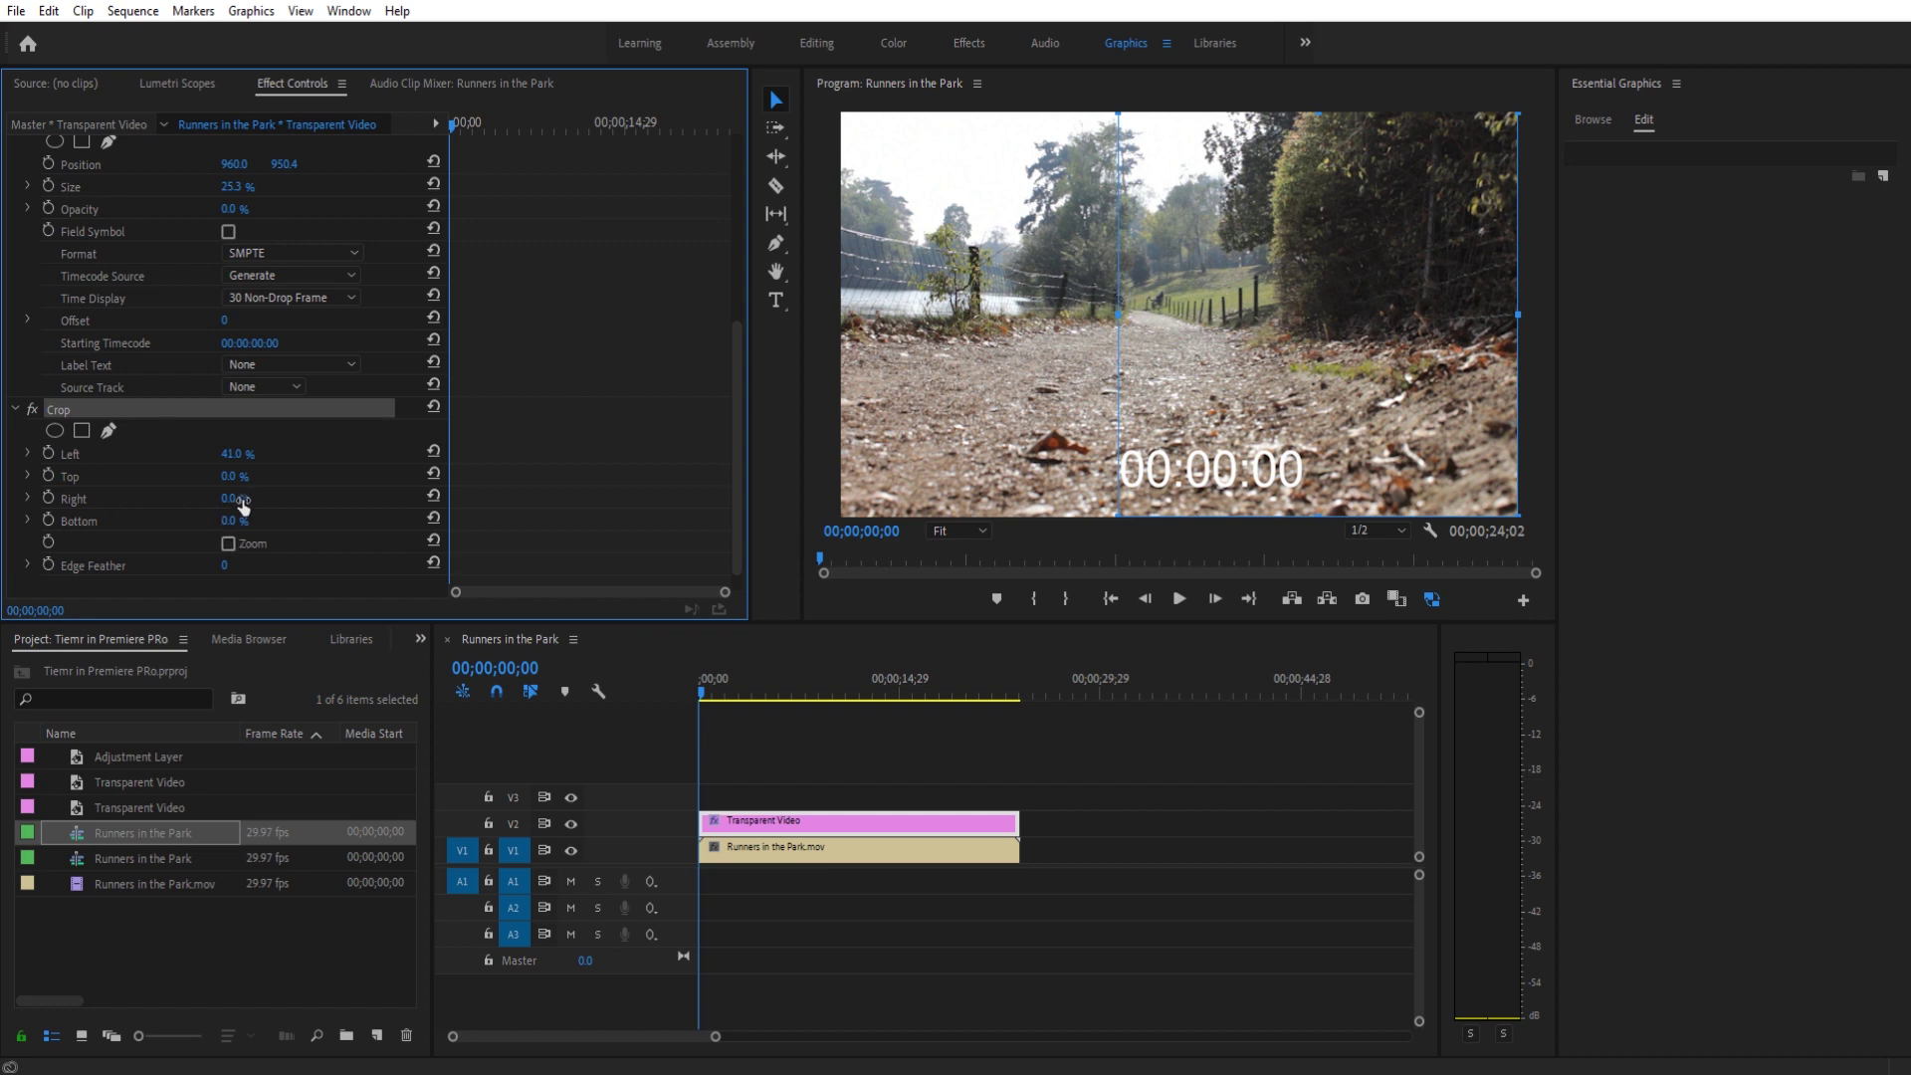
left_click_drag(234, 498, 316, 498)
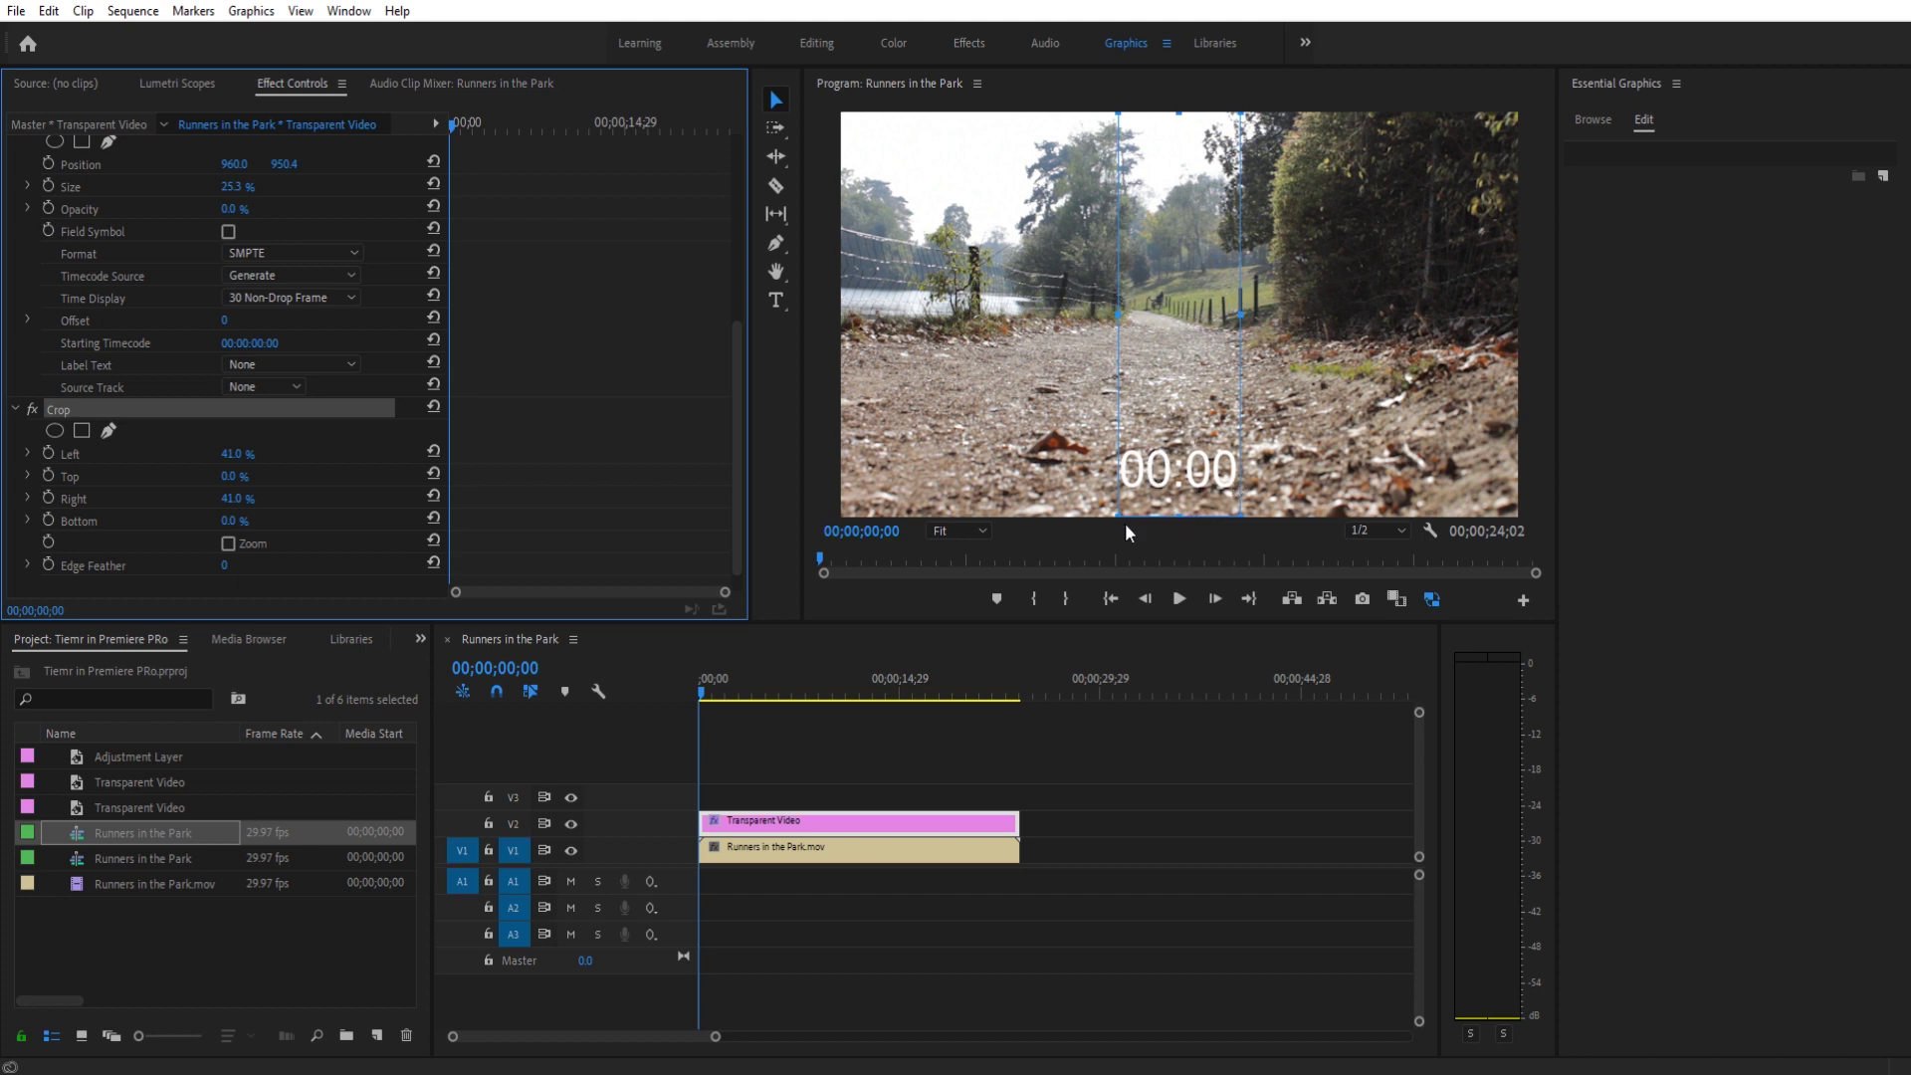
Play the cropped timer until 00:03, then stop and reselect the Transparent Video clip
left_click(858, 726)
key("space")
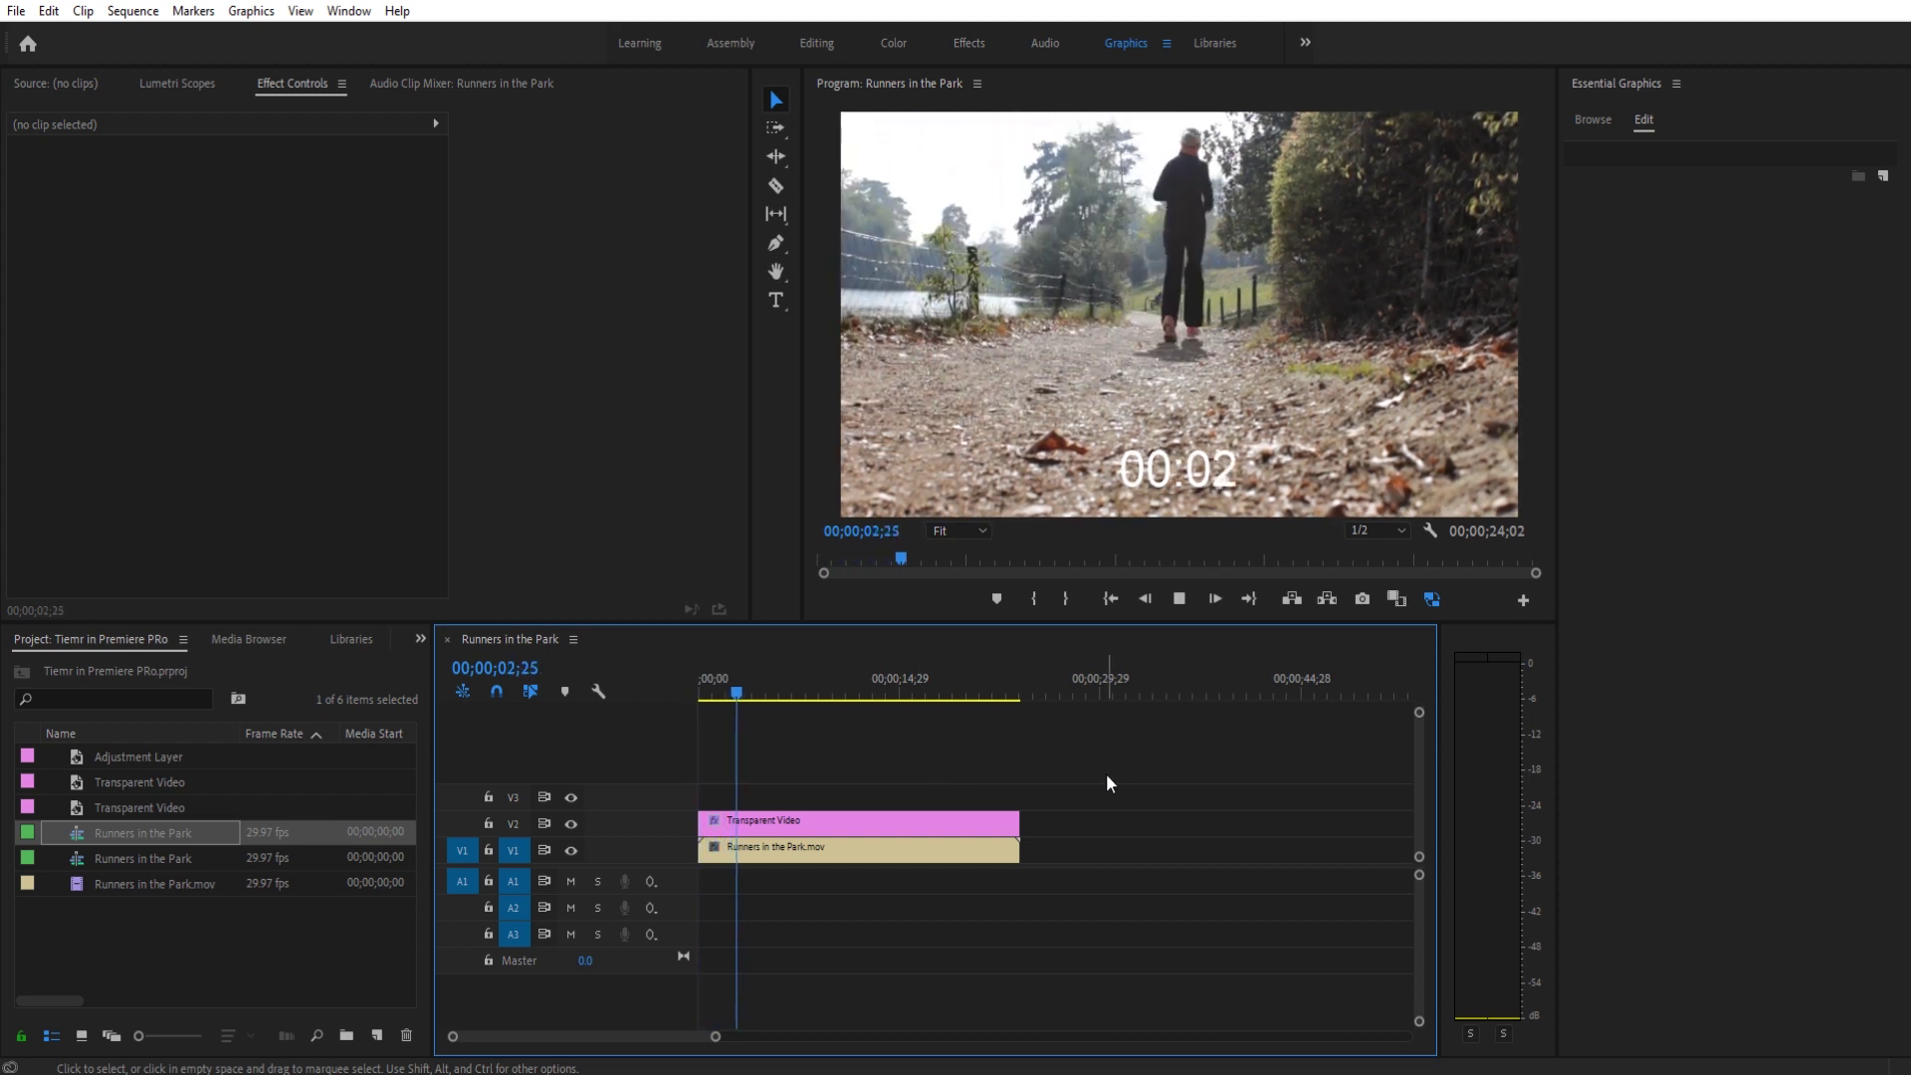
left_click(950, 821)
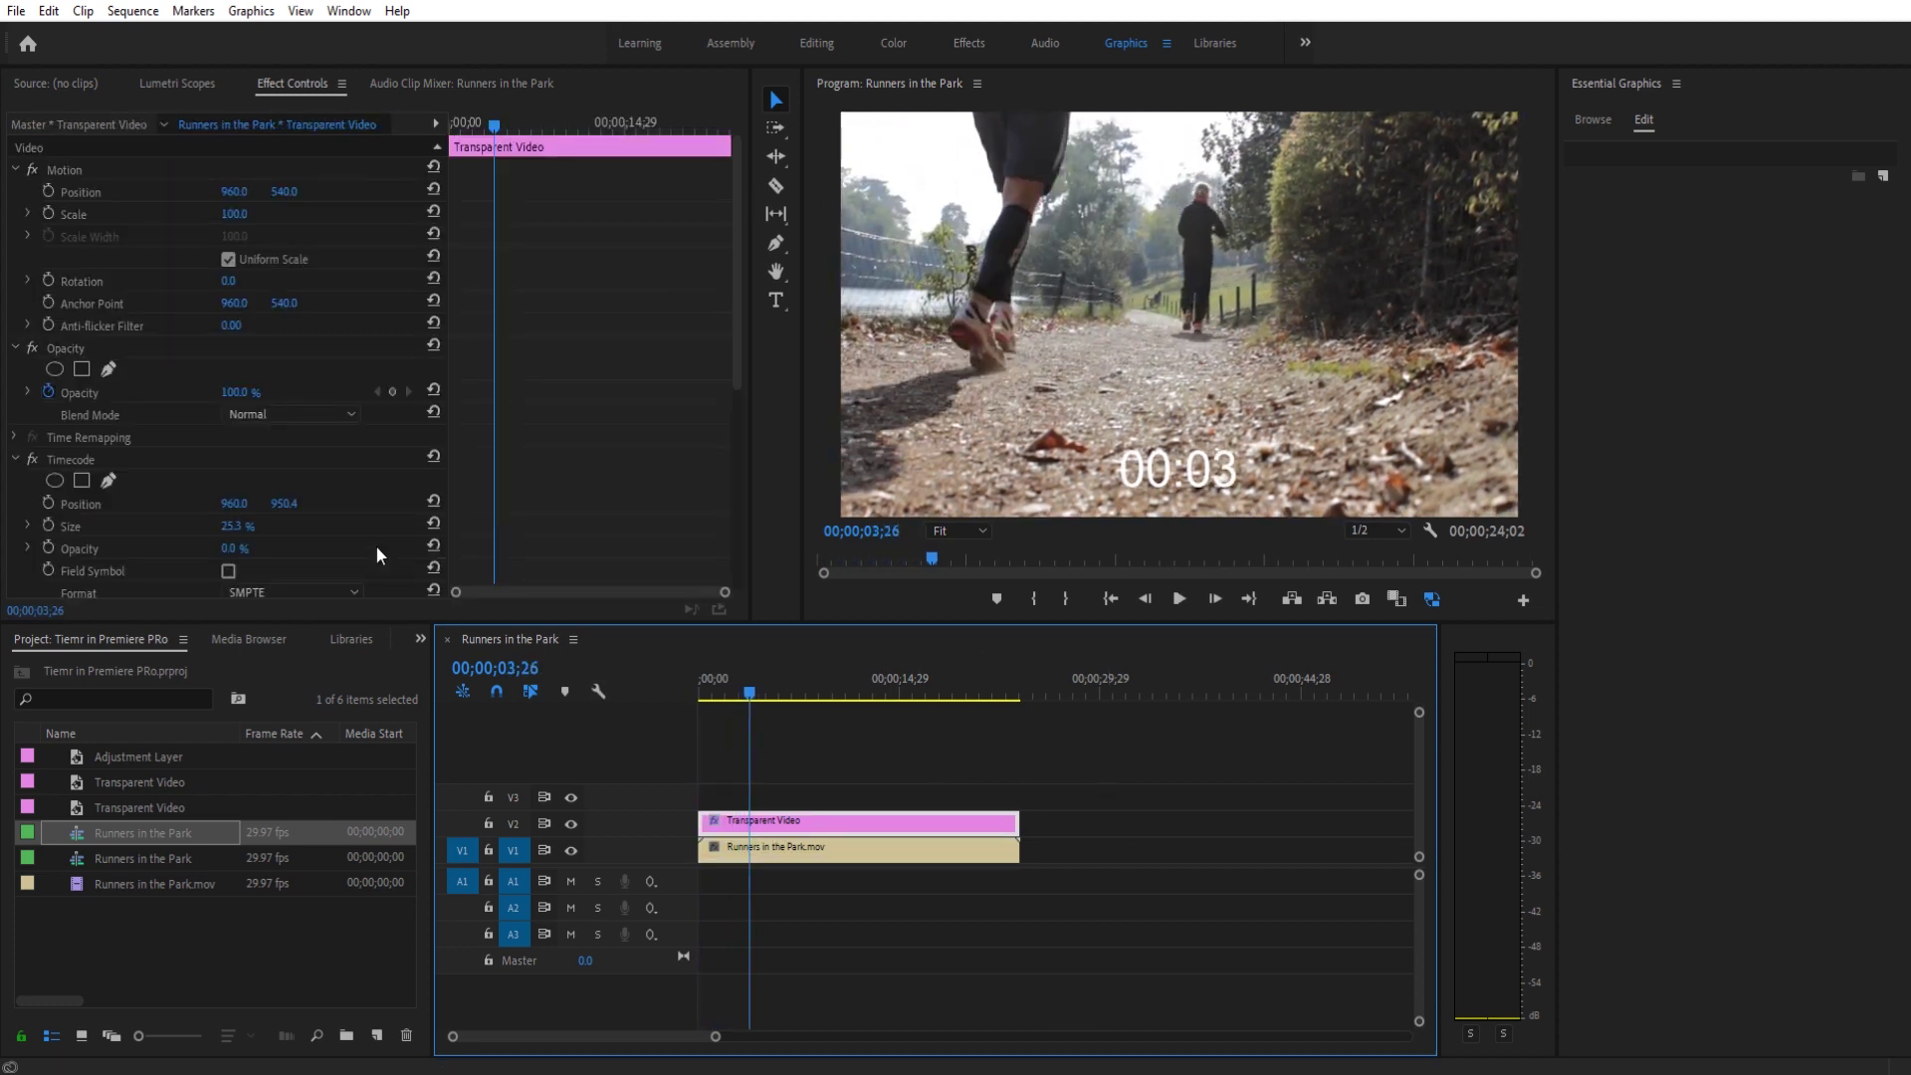
scroll(348, 441, "down", 5)
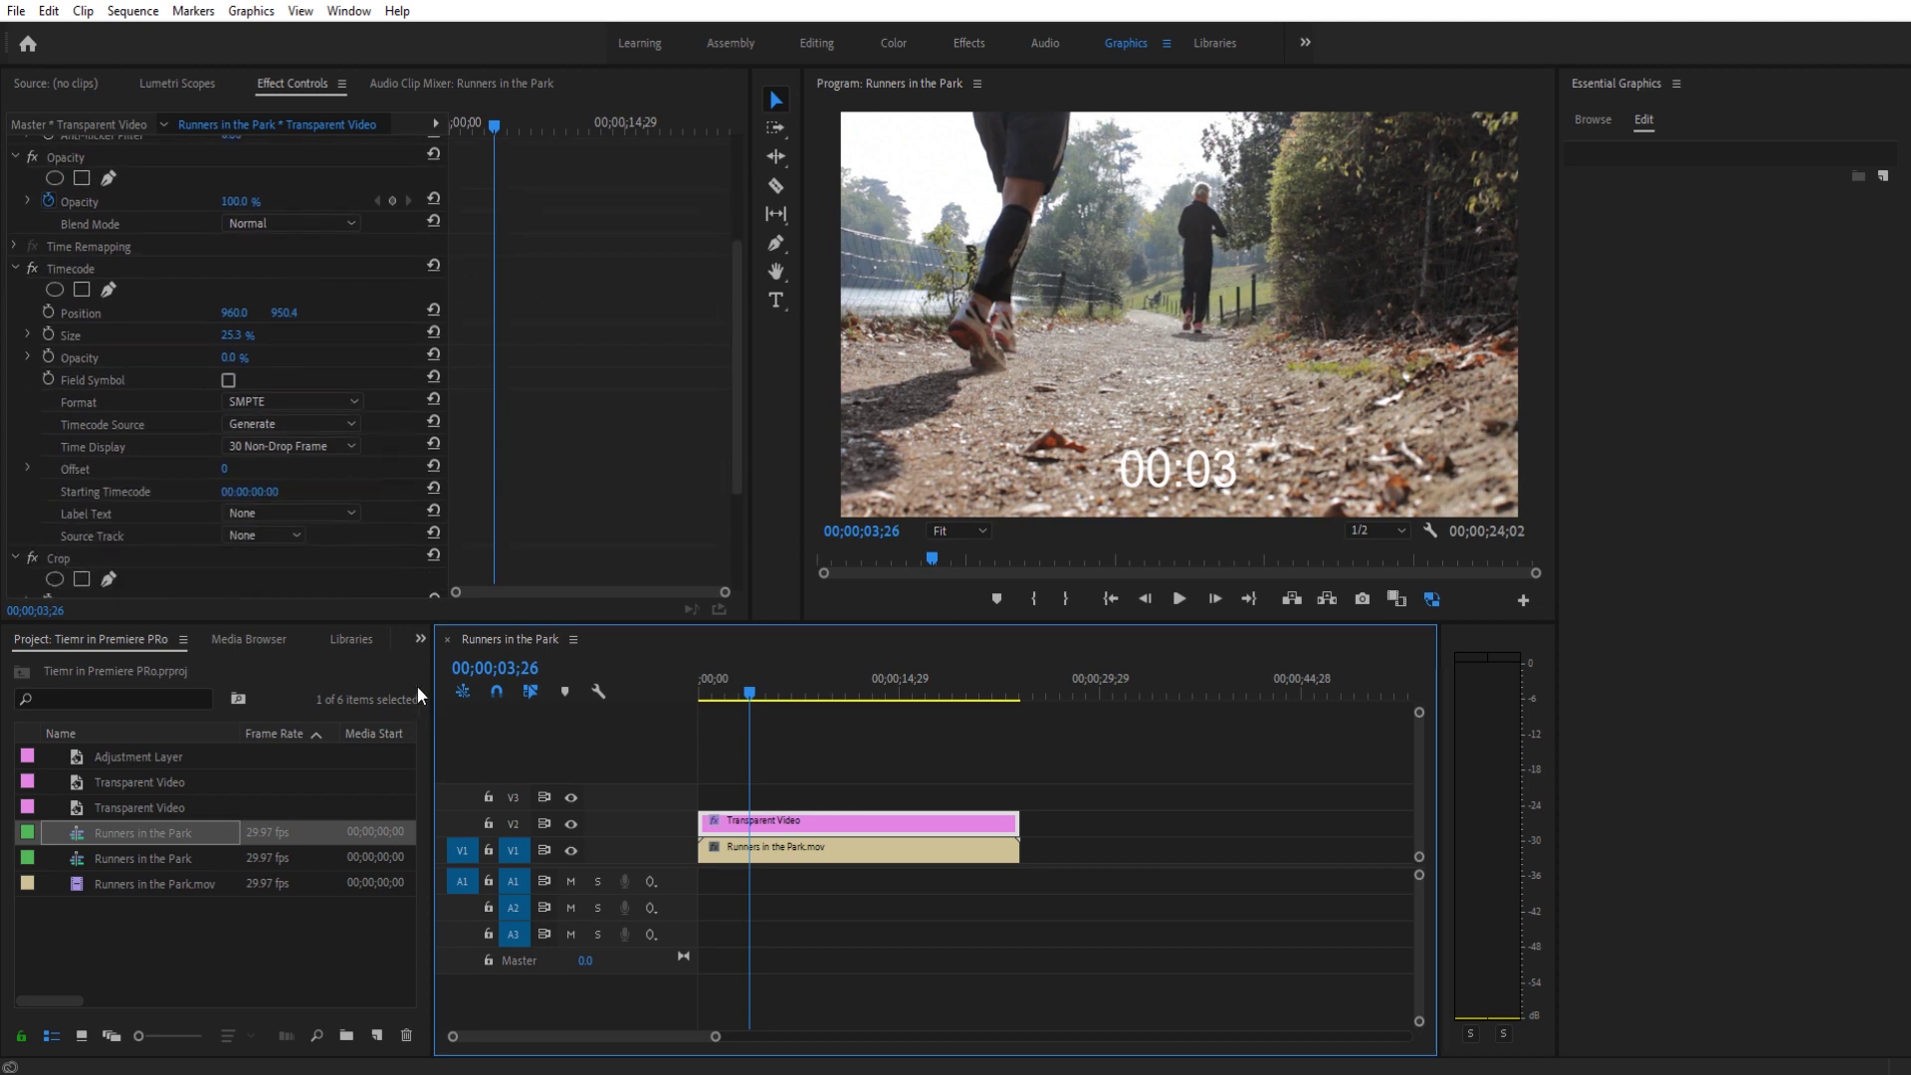
left_click(420, 638)
Apply the Tint effect, found by searching 'tint', to the Transparent Video clip
left_click(466, 753)
left_click(8, 665)
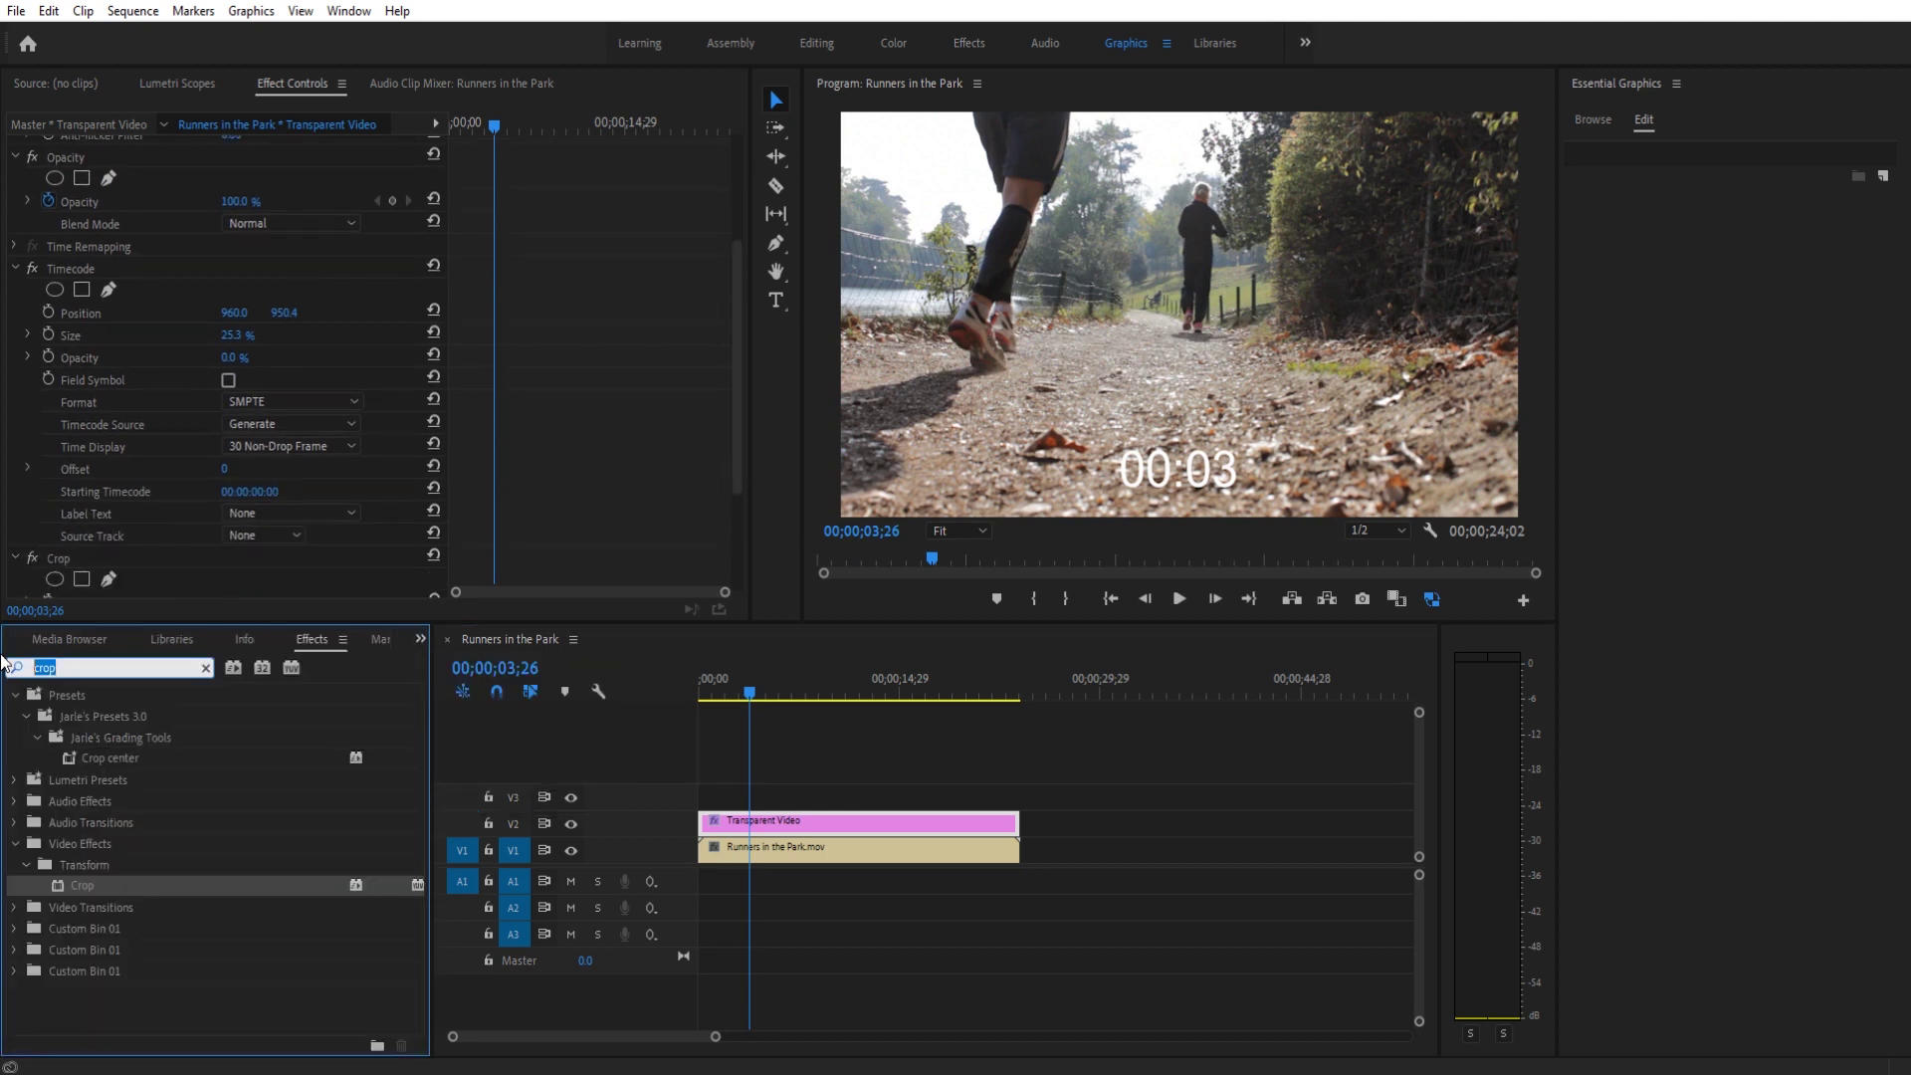
type("tint")
left_click_drag(88, 821, 777, 822)
scroll(288, 505, "down", 5)
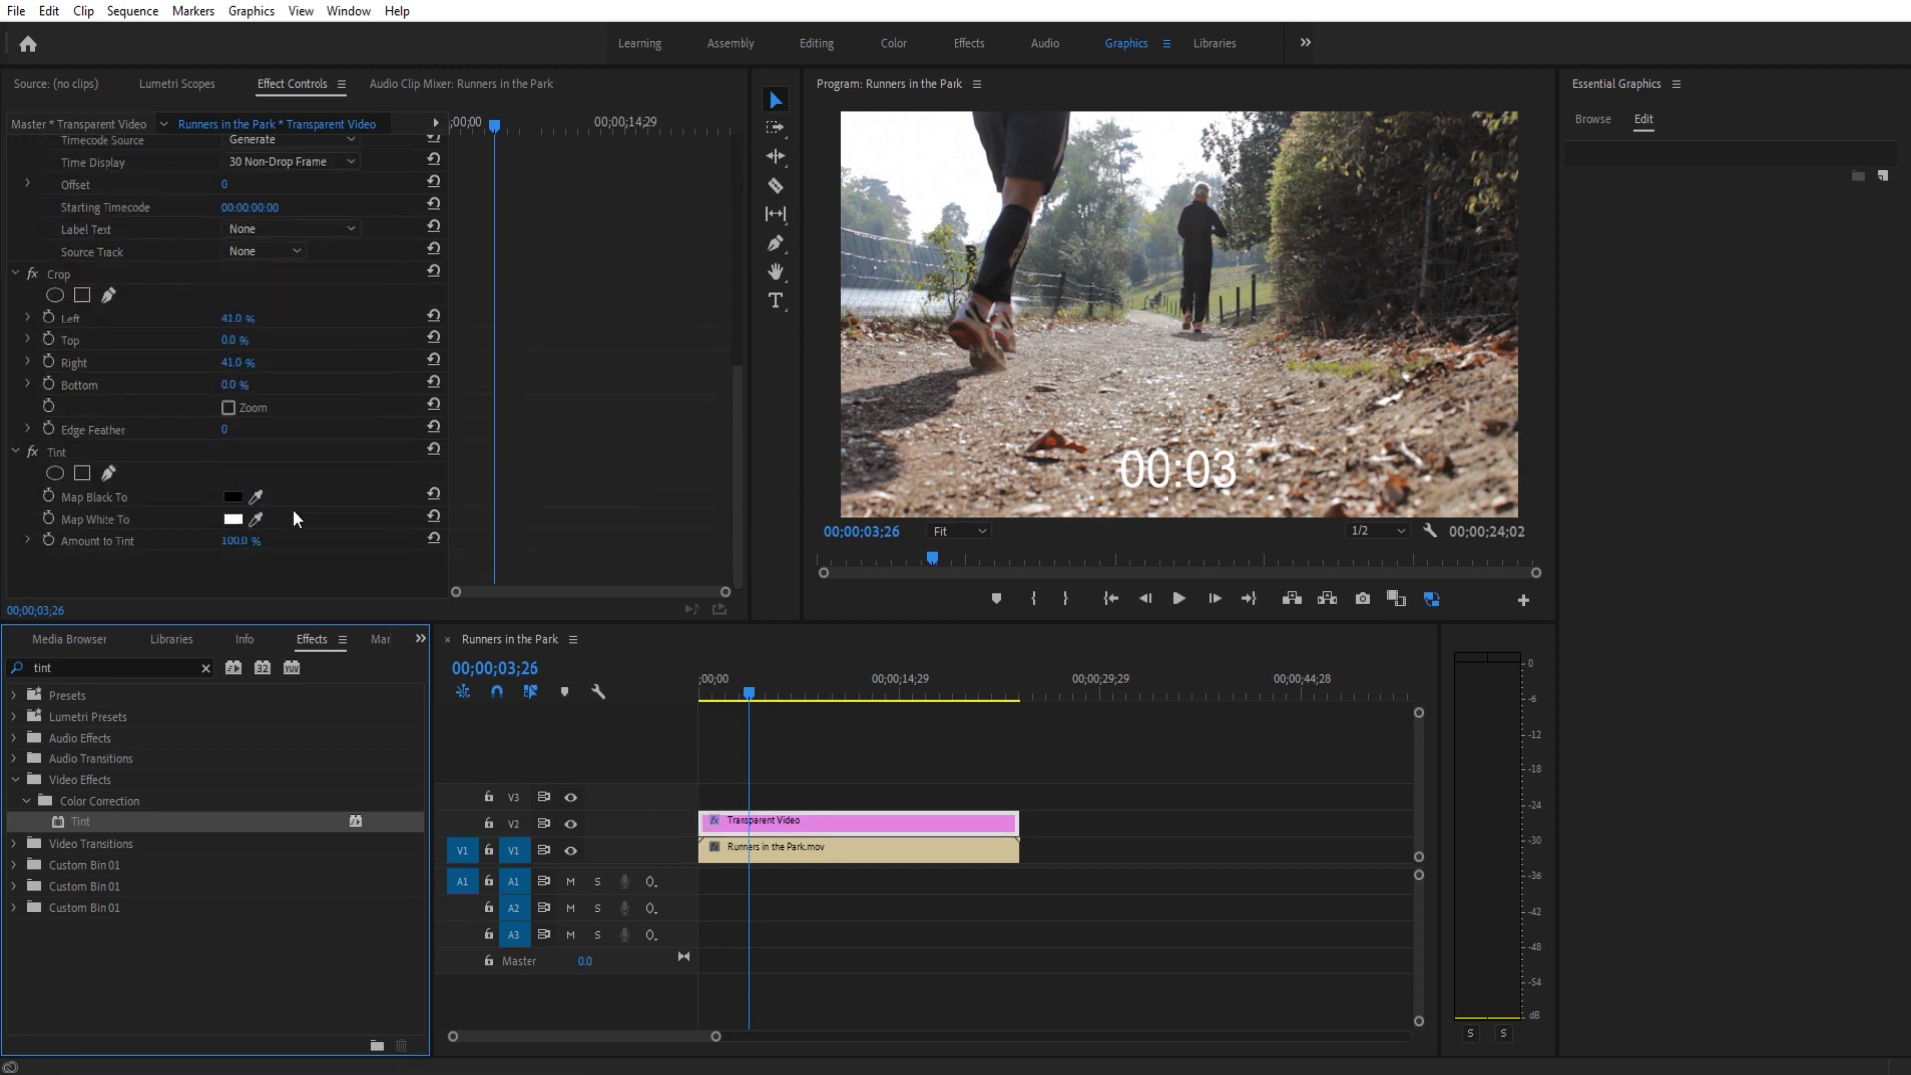
left_click(76, 453)
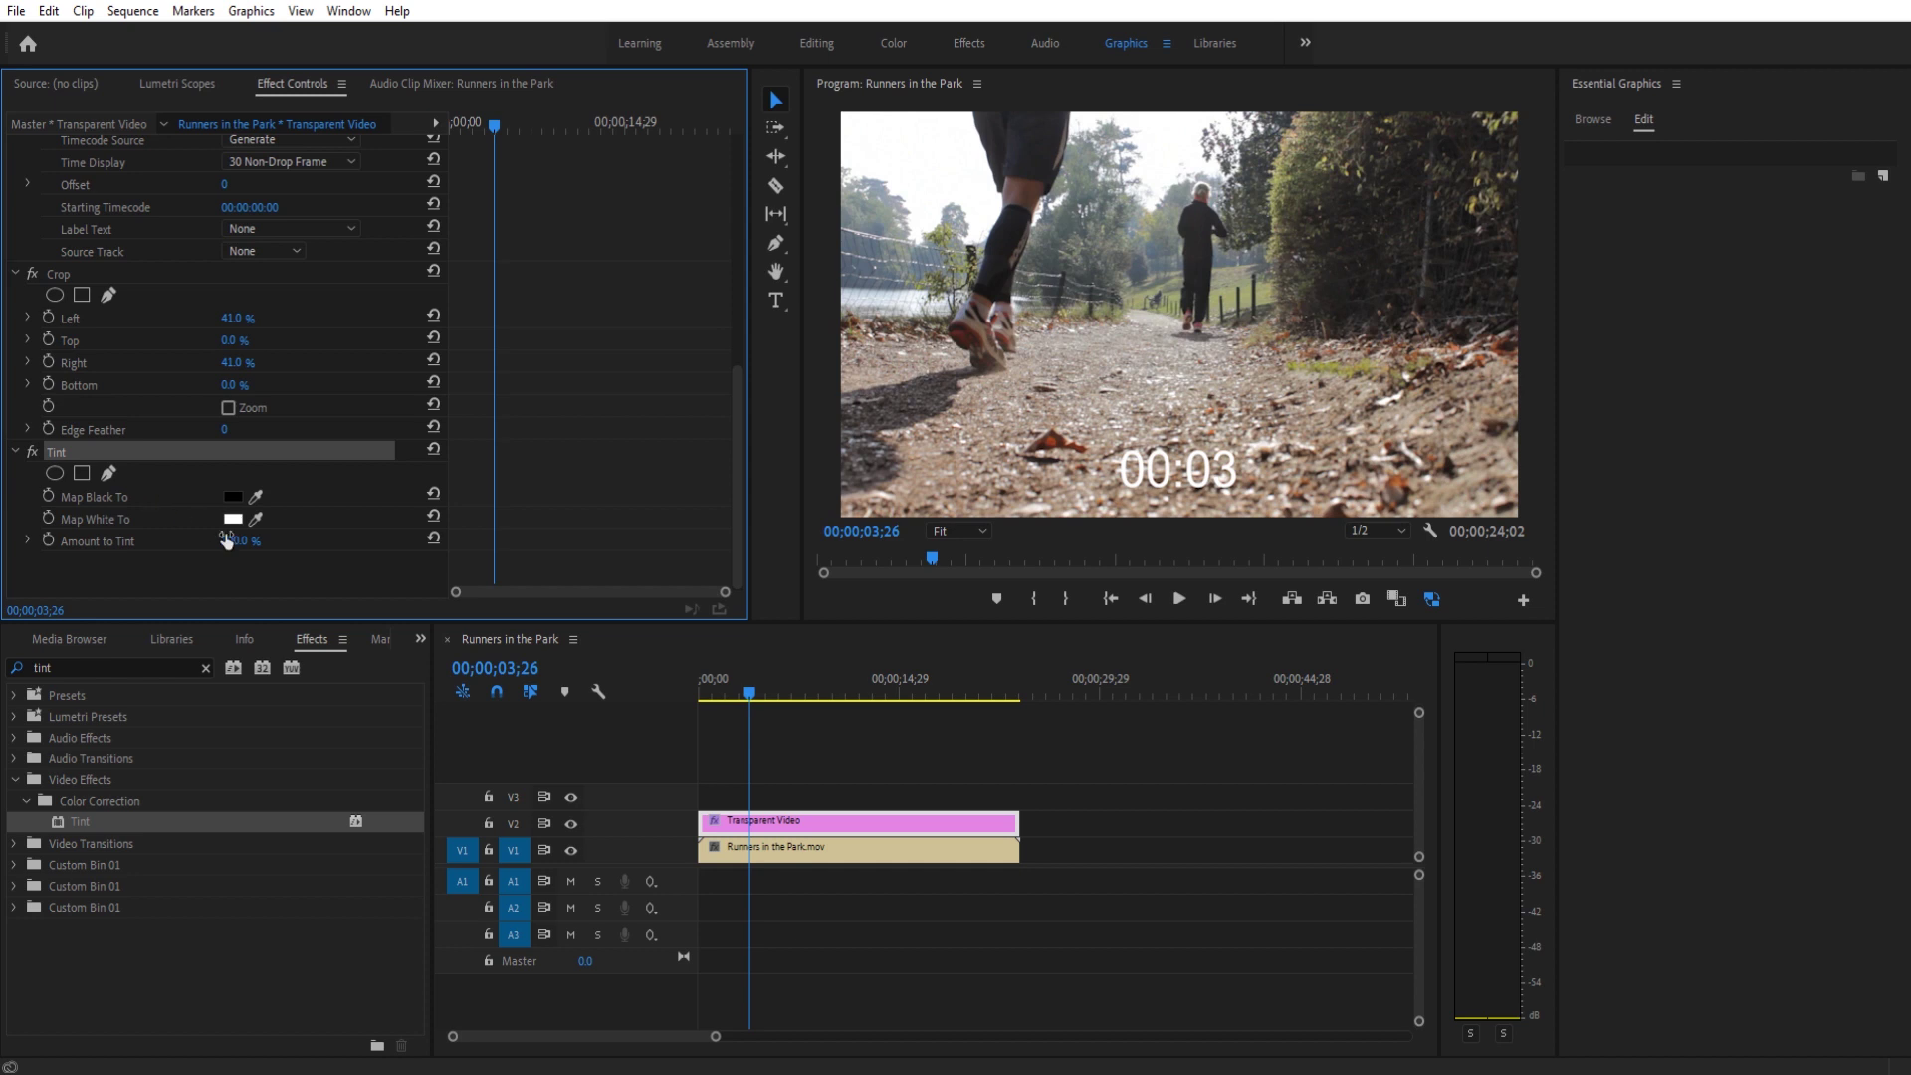
Raise the Timecode effect's backing-box Opacity to 100%
scroll(343, 496, "up", 4)
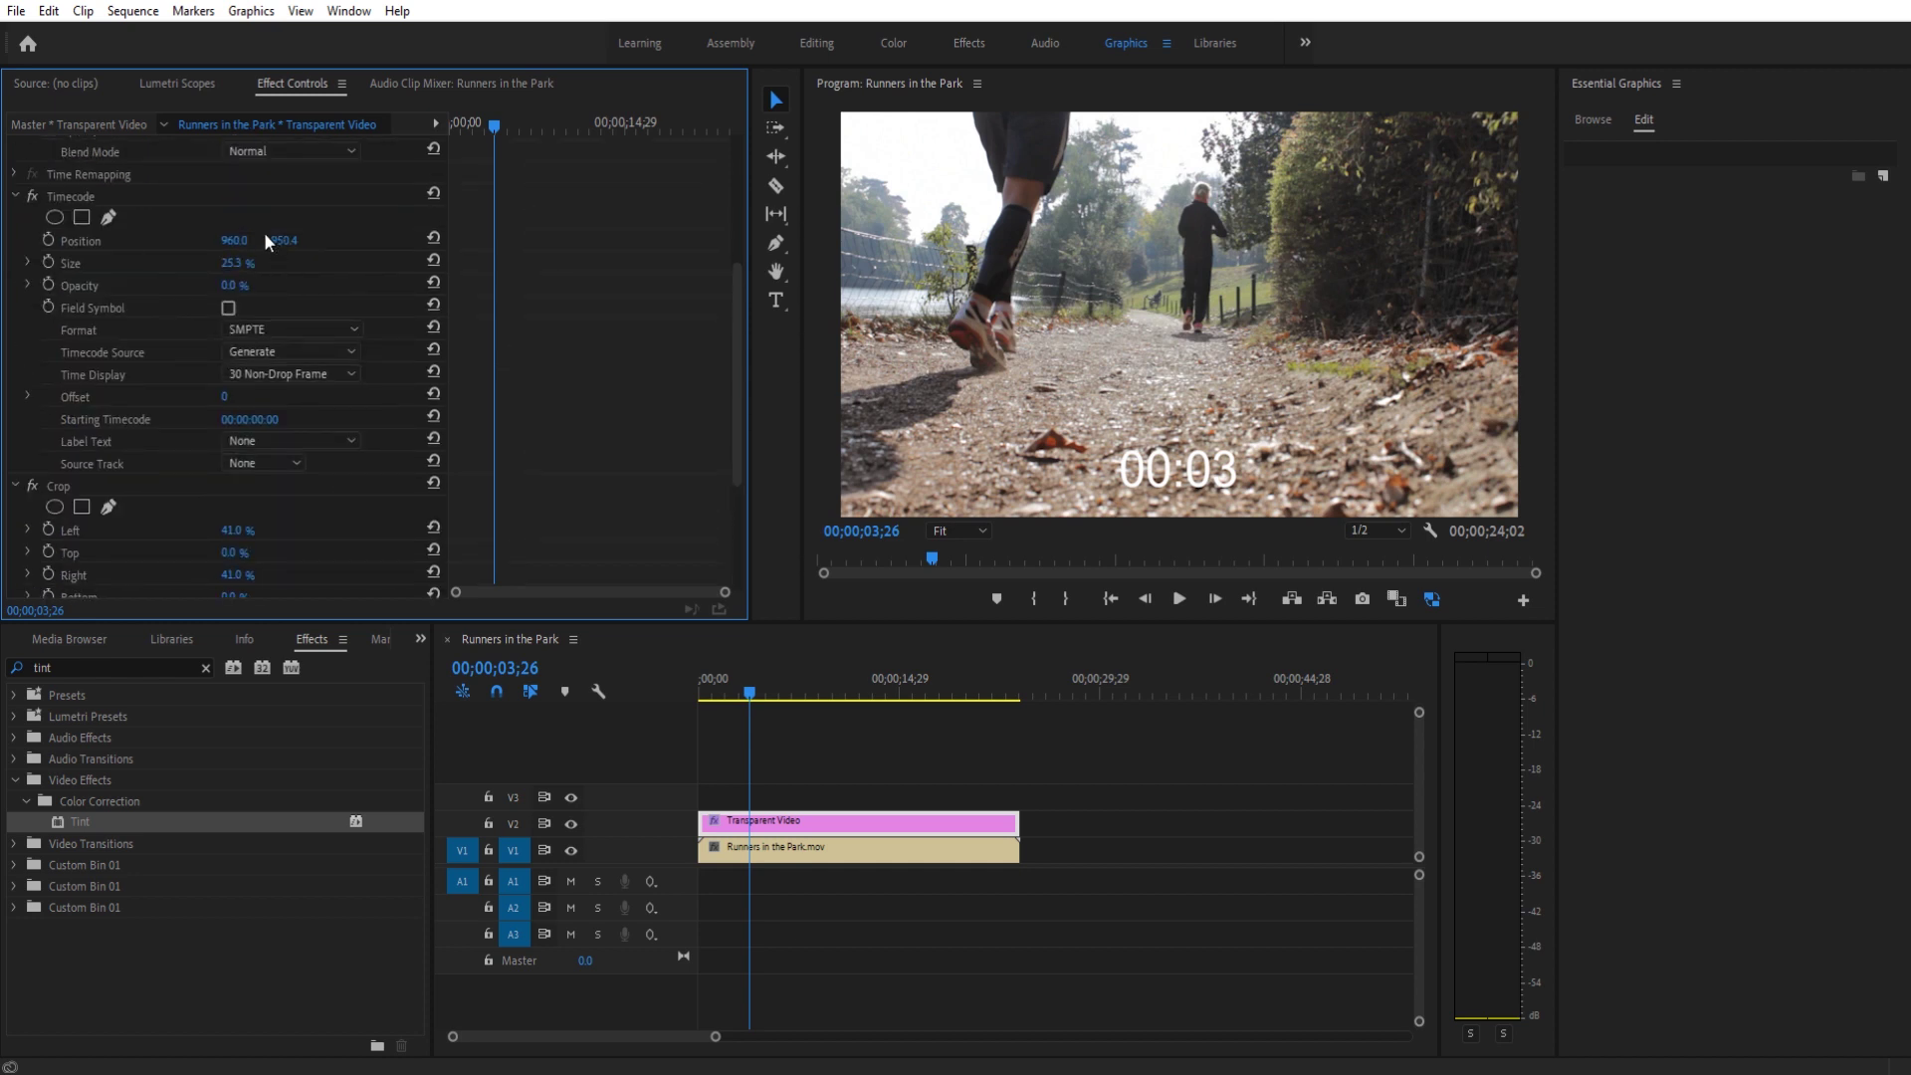
left_click_drag(227, 288, 261, 288)
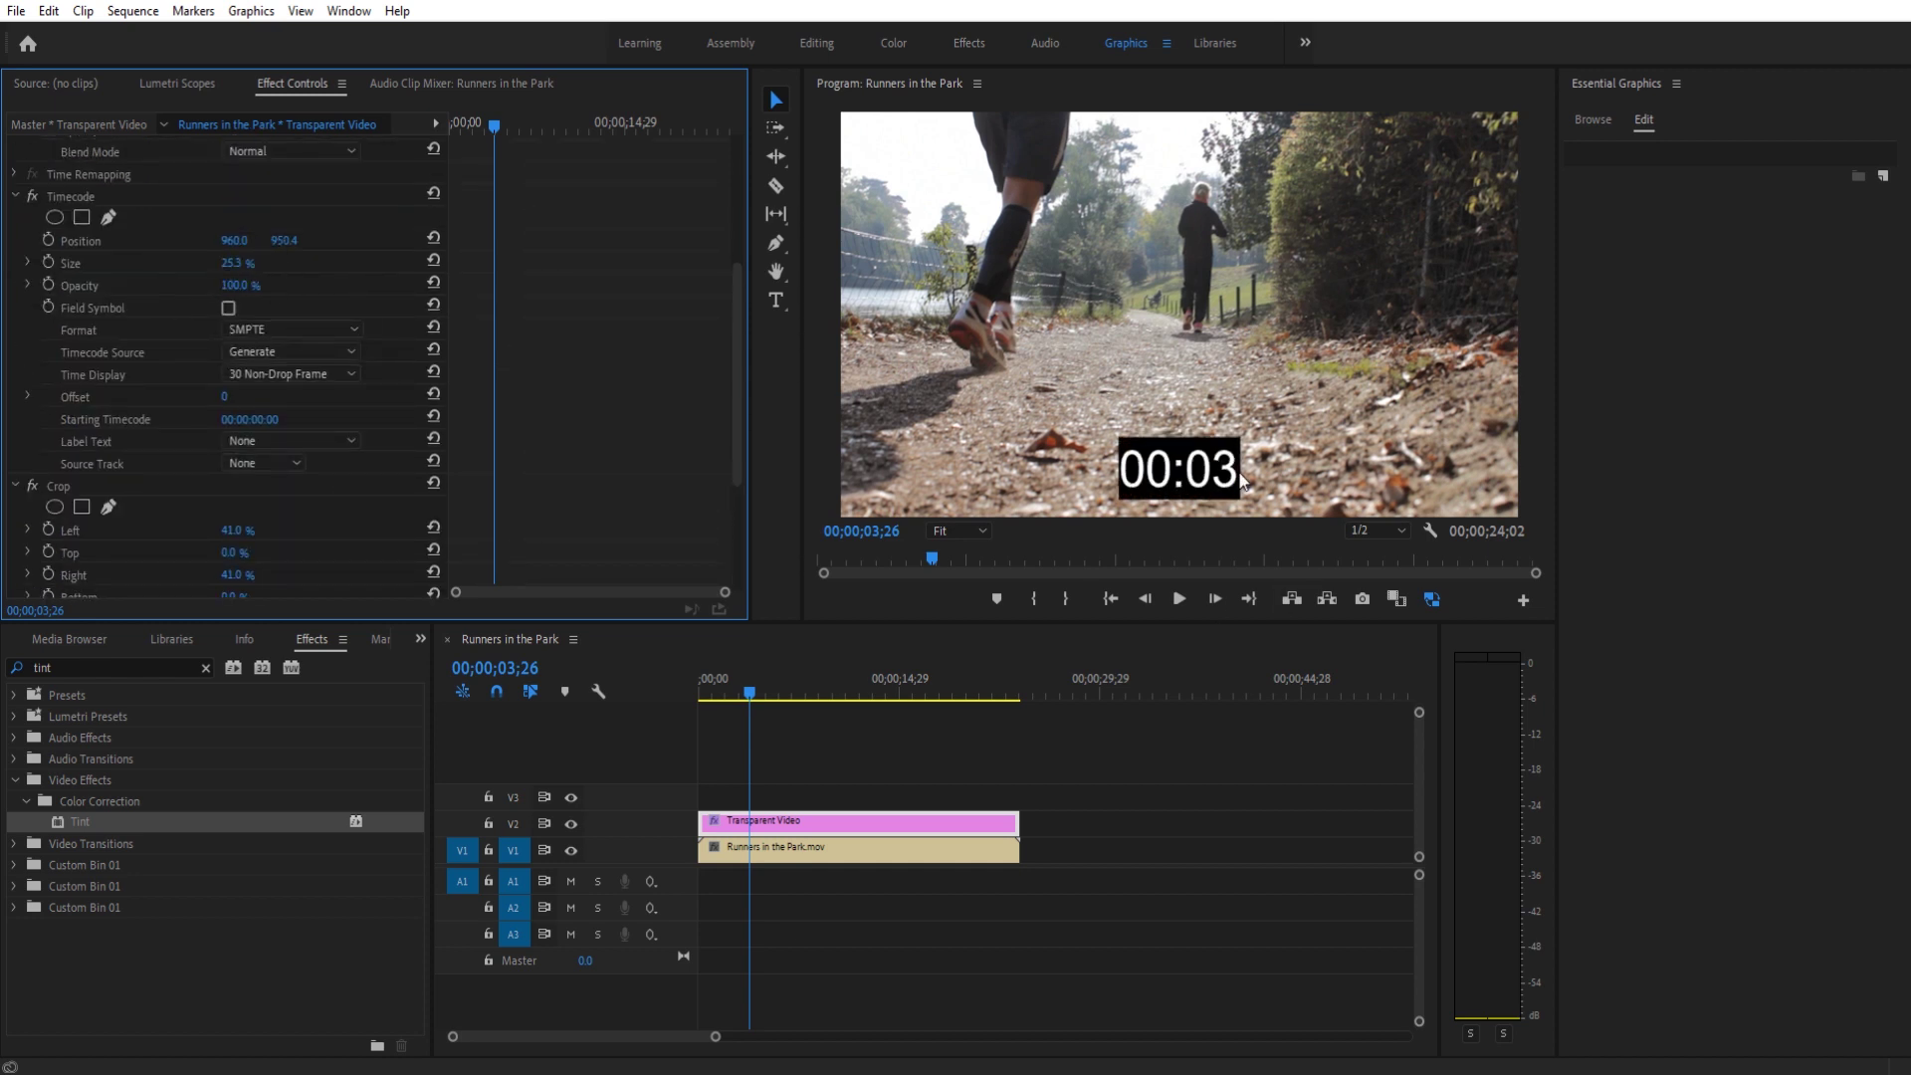
scroll(370, 463, "down", 4)
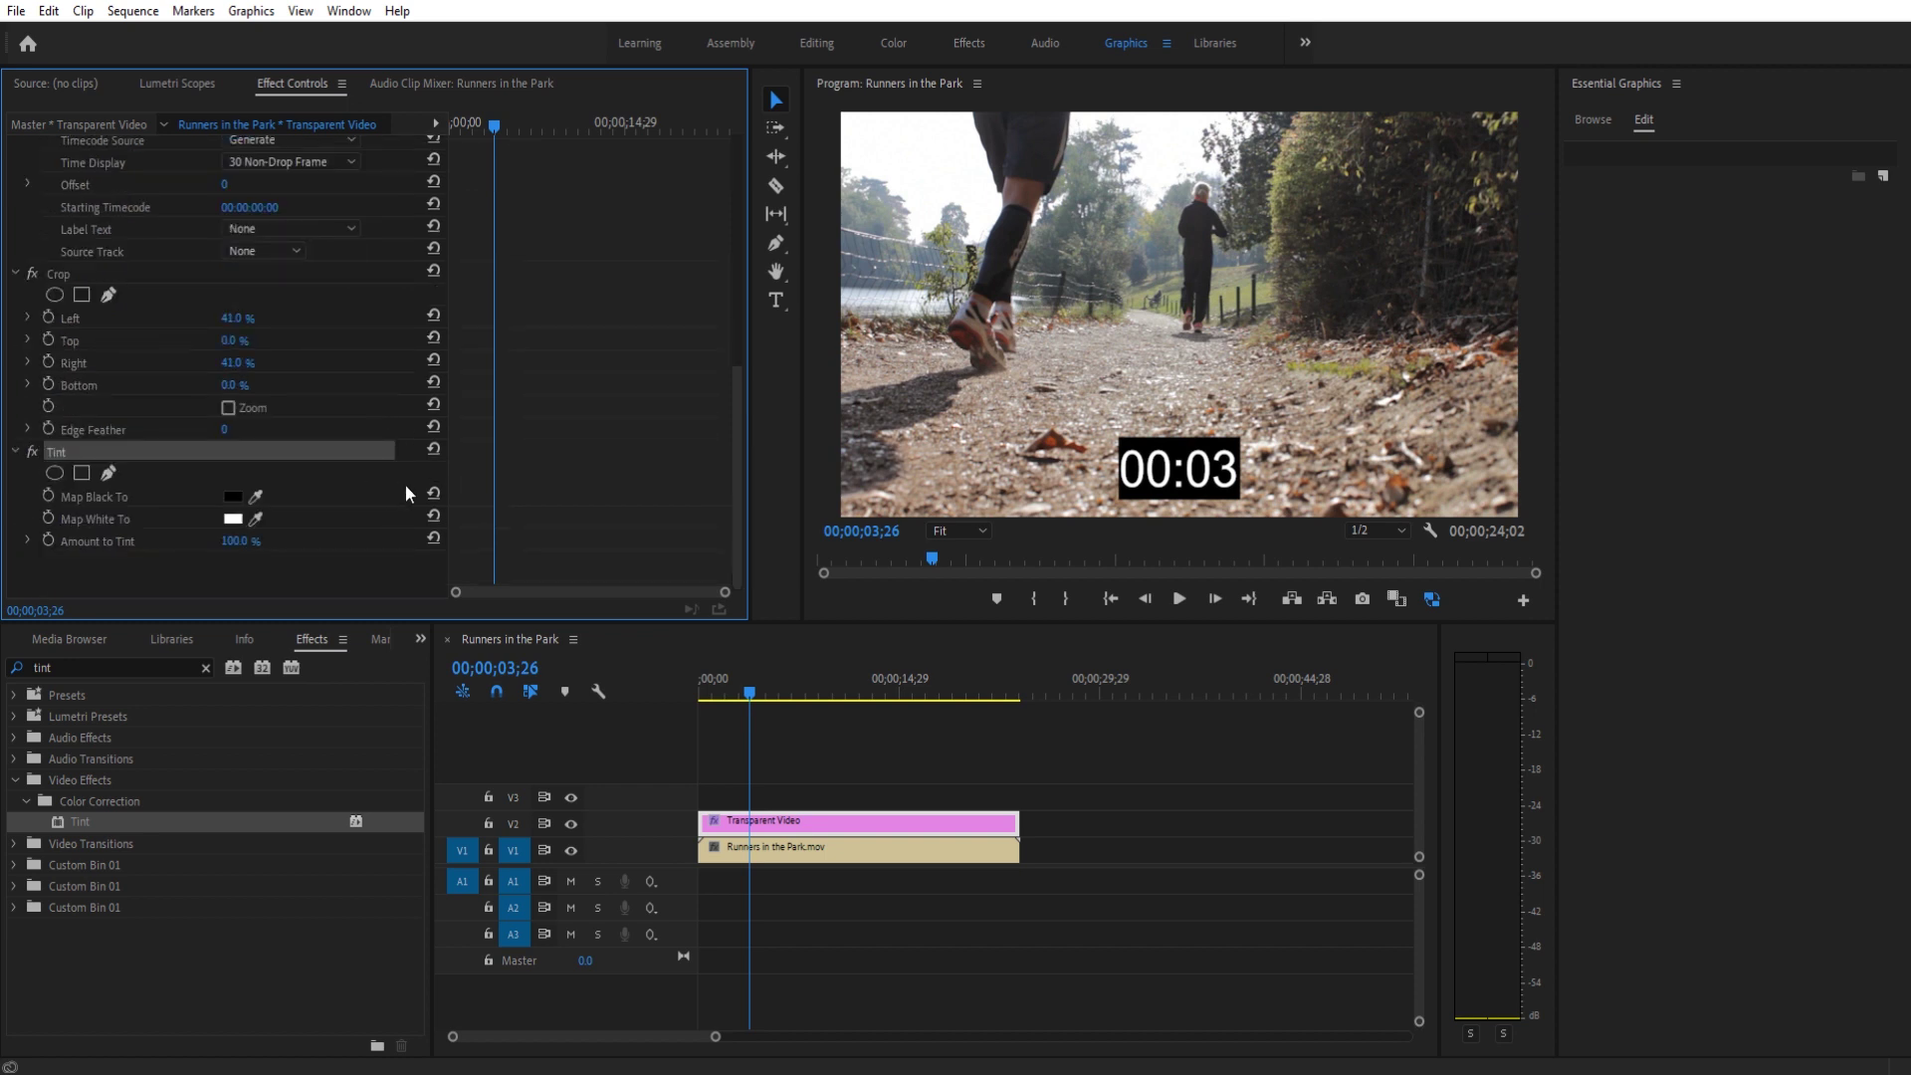
Set Tint's Map White To colour to bright orange FF5A00
left_click(237, 518)
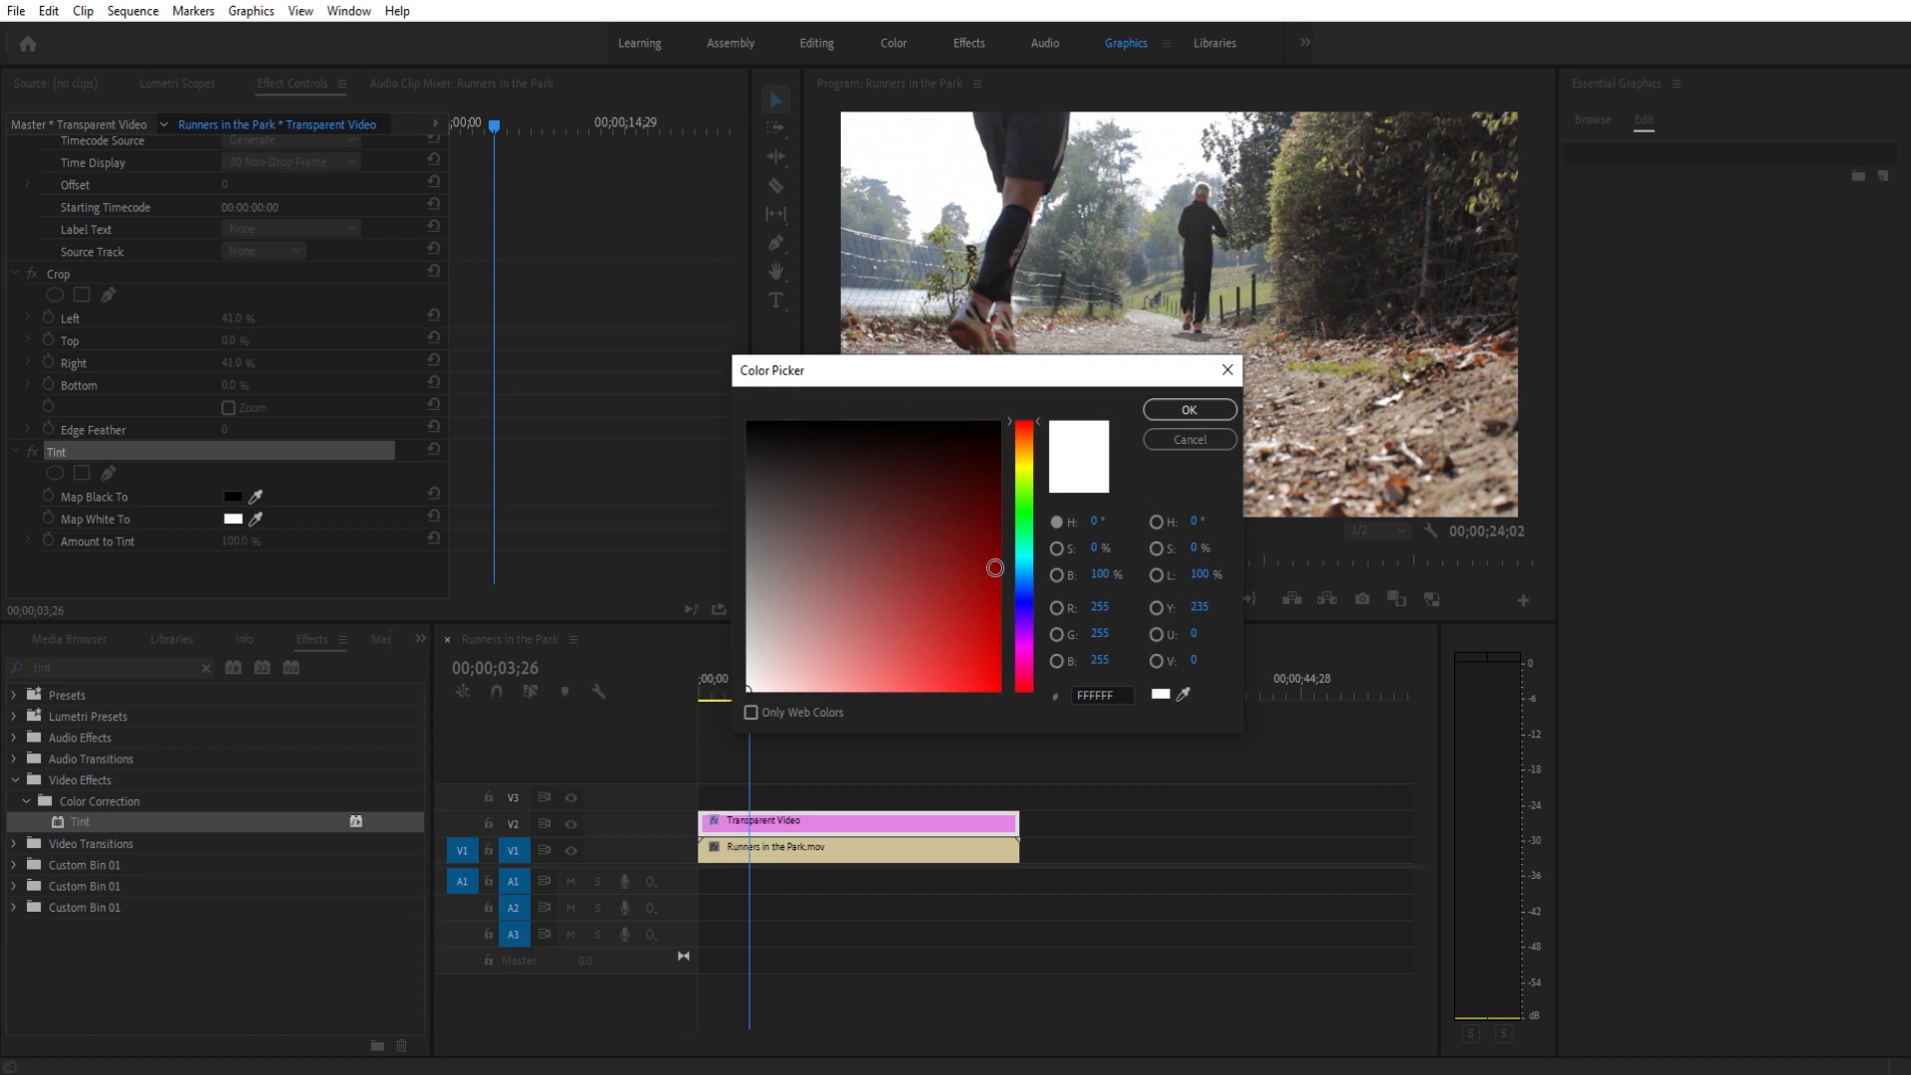
left_click(1028, 456)
left_click_drag(1019, 458, 1023, 438)
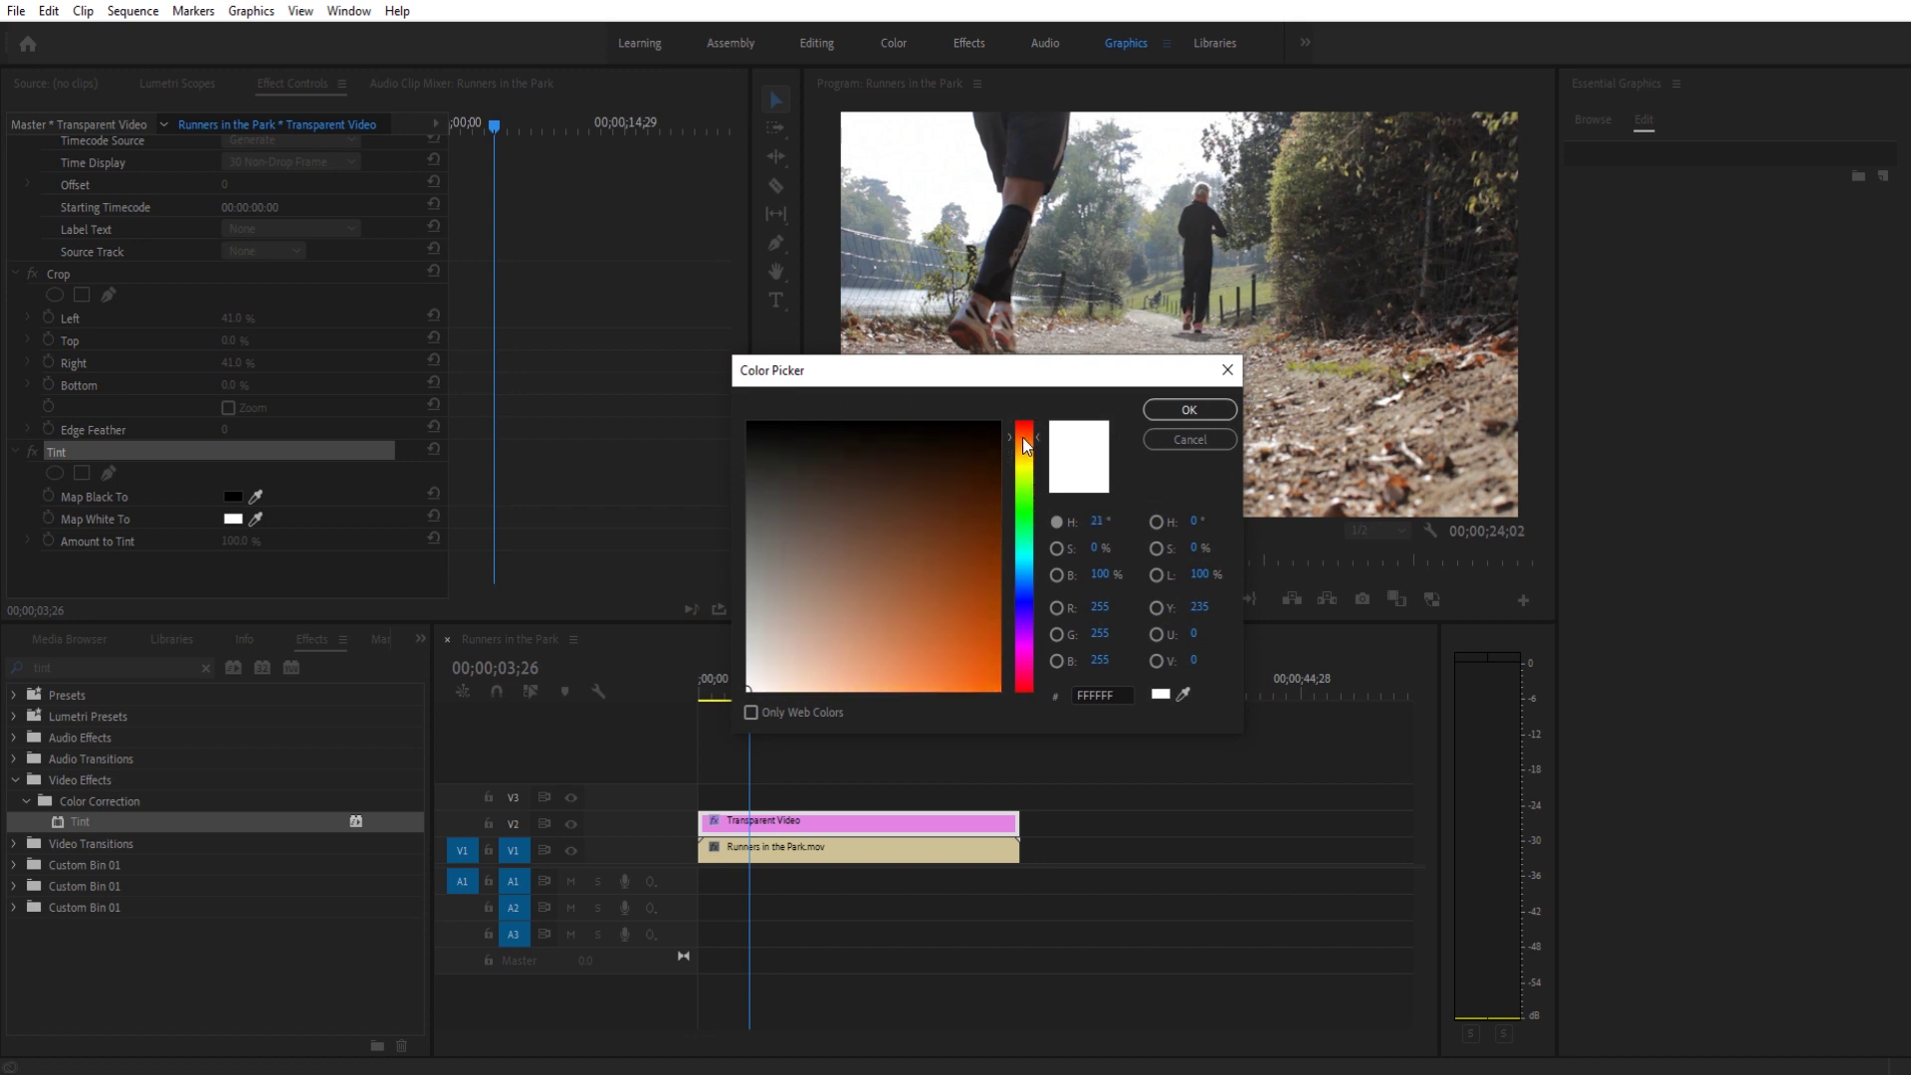
left_click(999, 689)
key("Return")
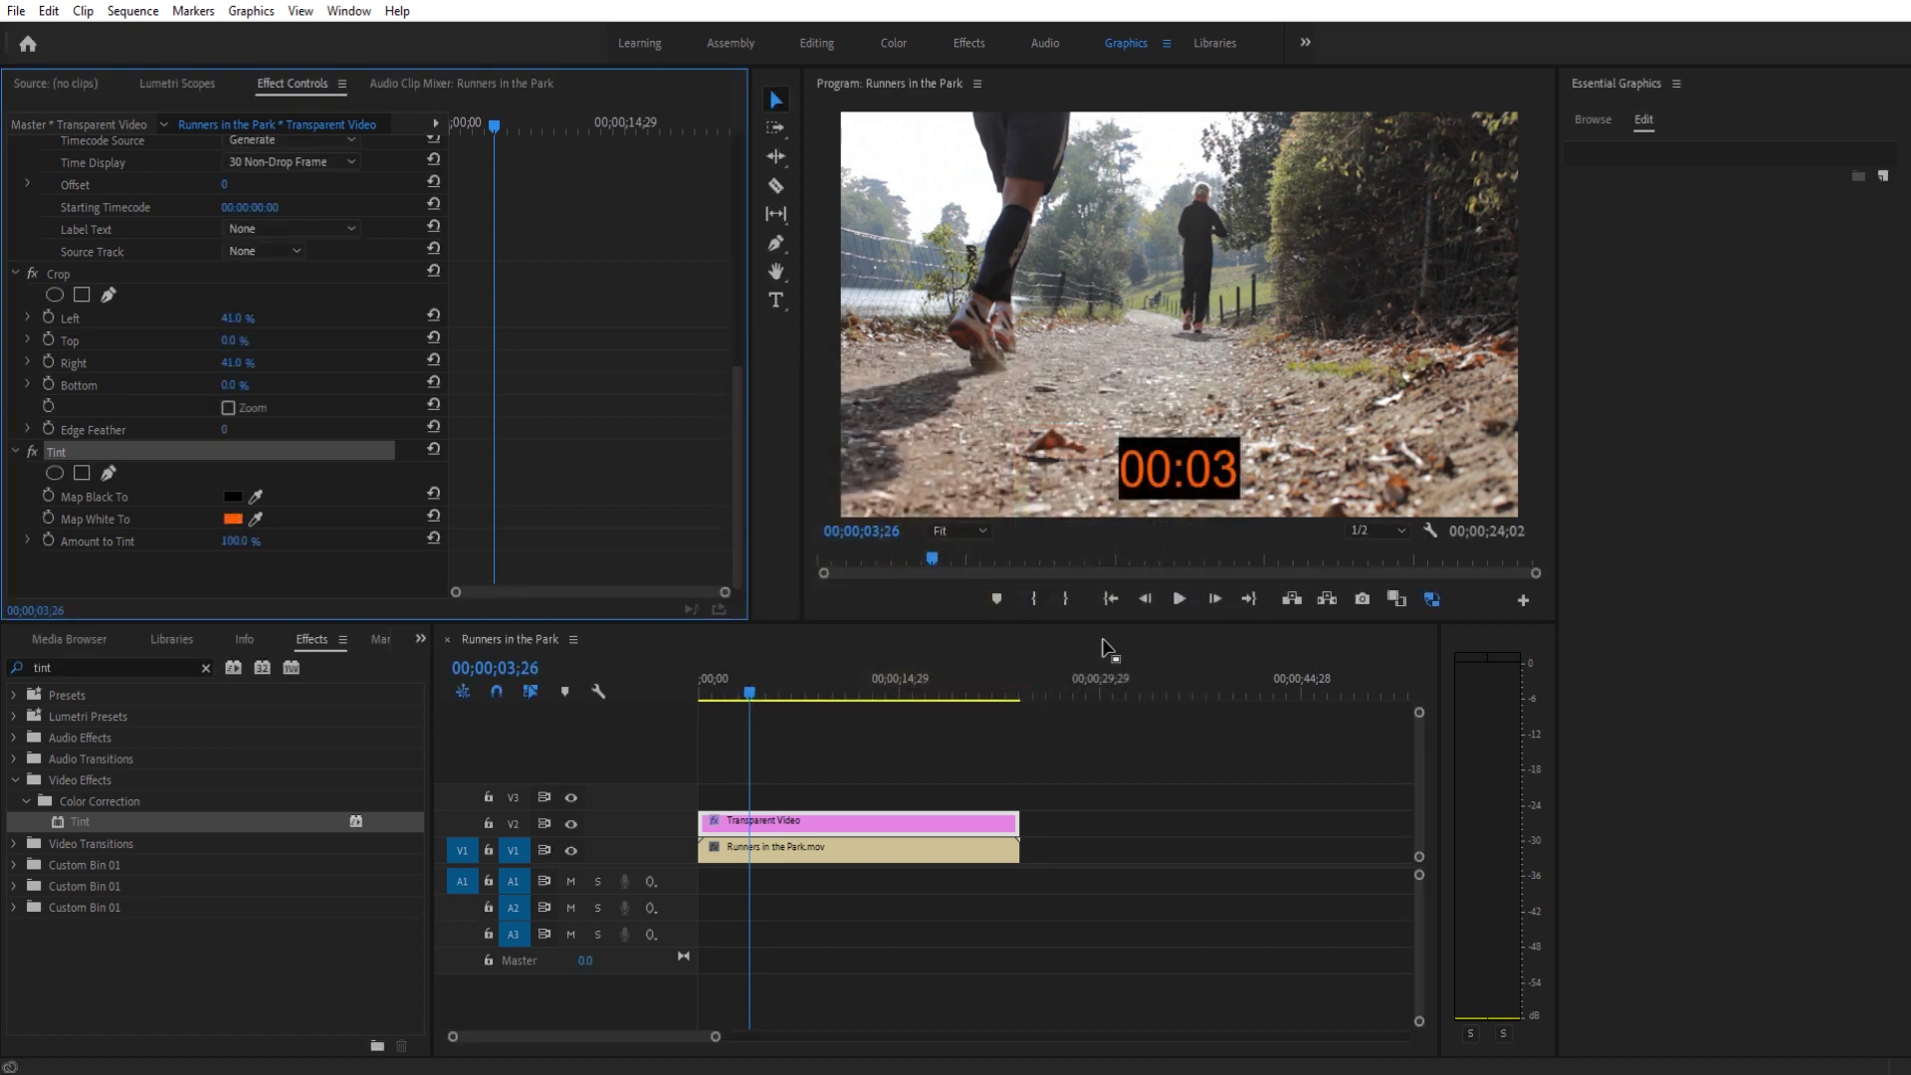
scroll(209, 328, "up", 1)
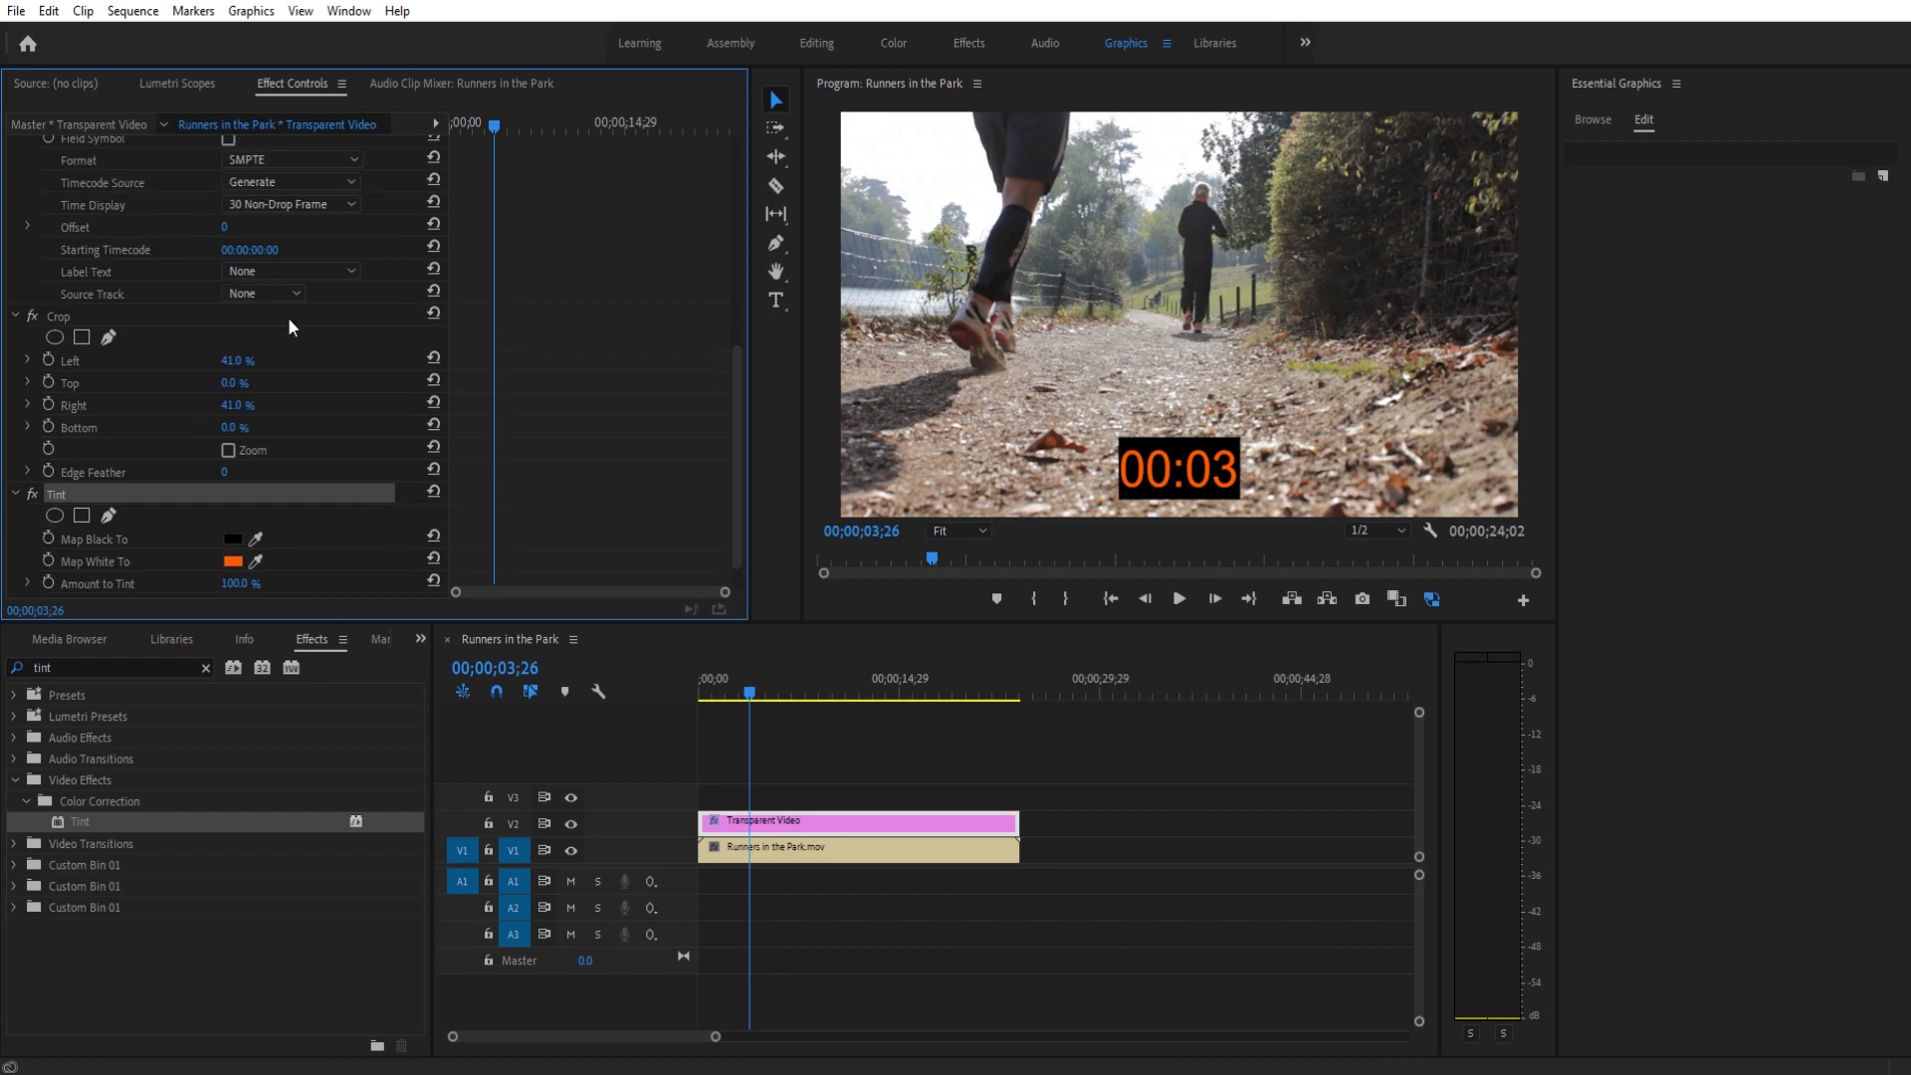
Set Map Black To to light lavender and drop the Timecode Opacity back to 0%
left_click(233, 538)
left_click_drag(1022, 597, 1022, 625)
left_click(806, 670)
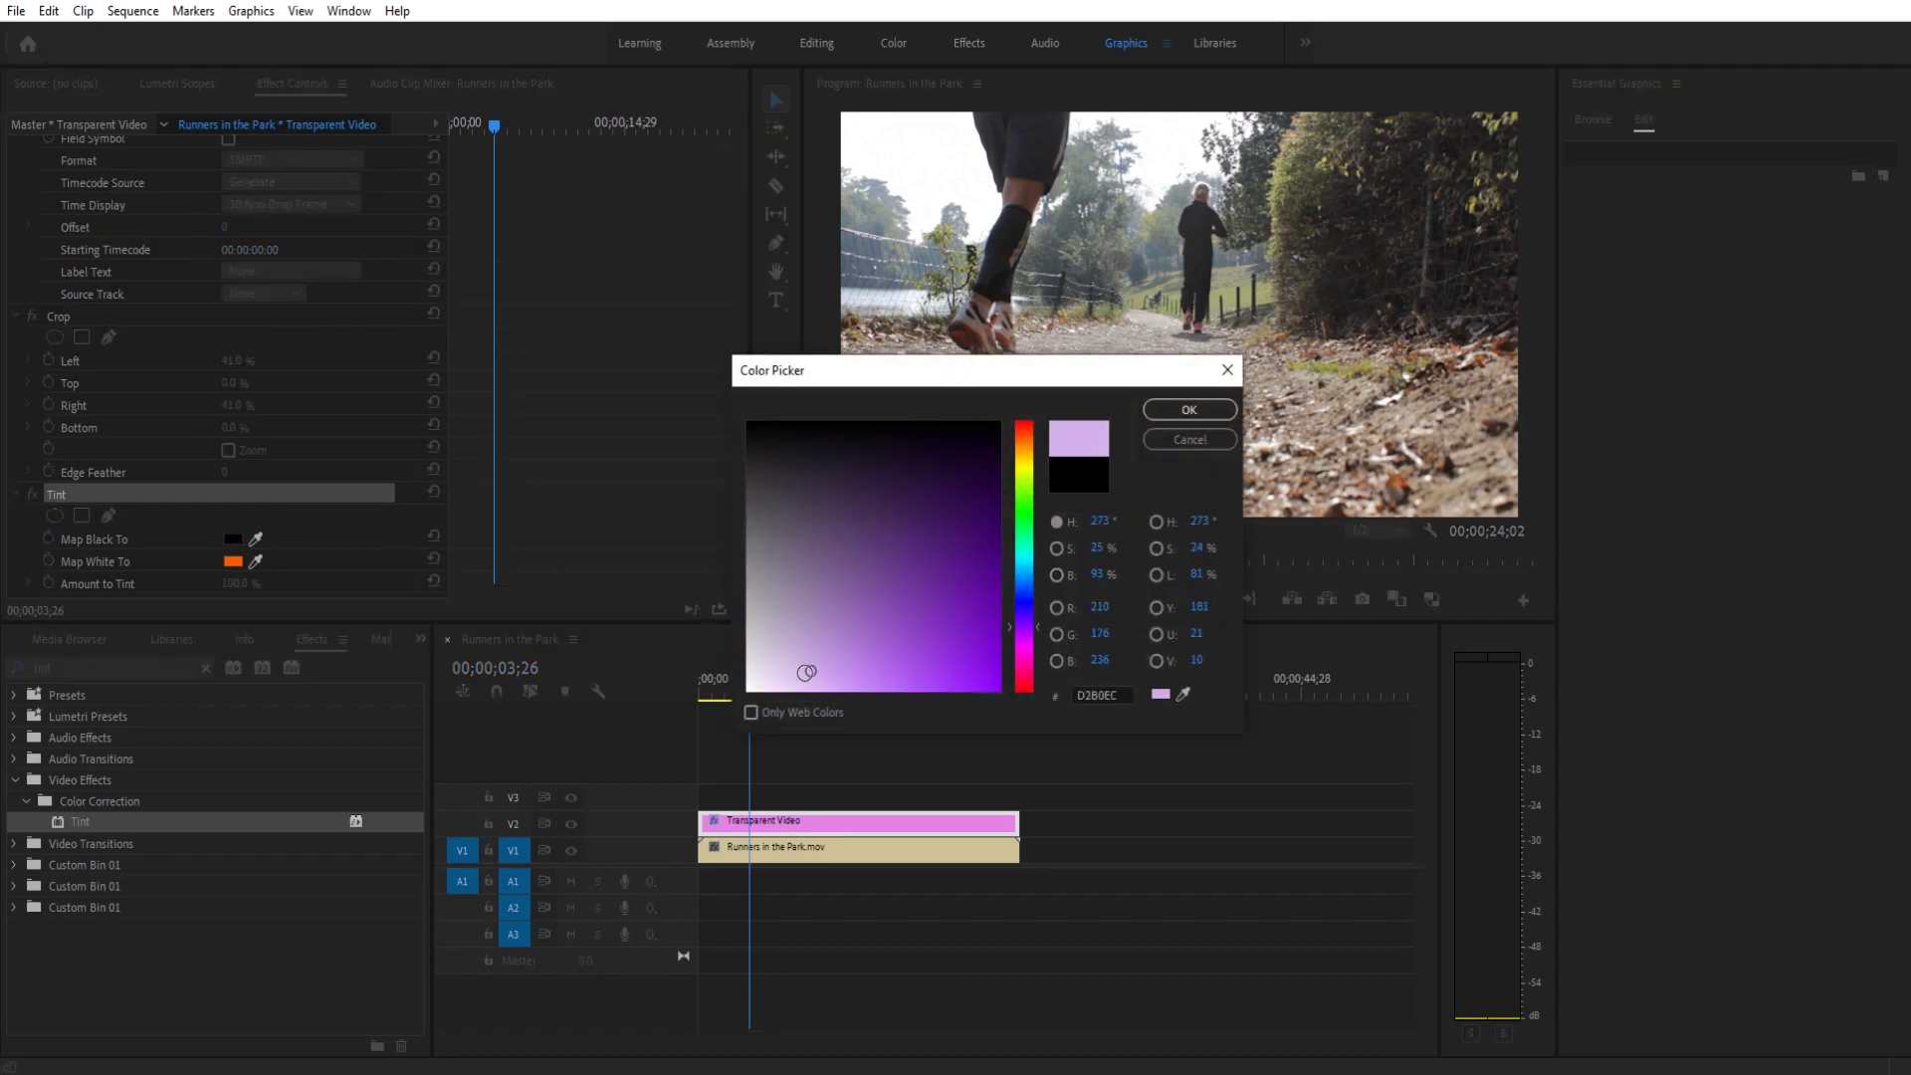
left_click(1189, 411)
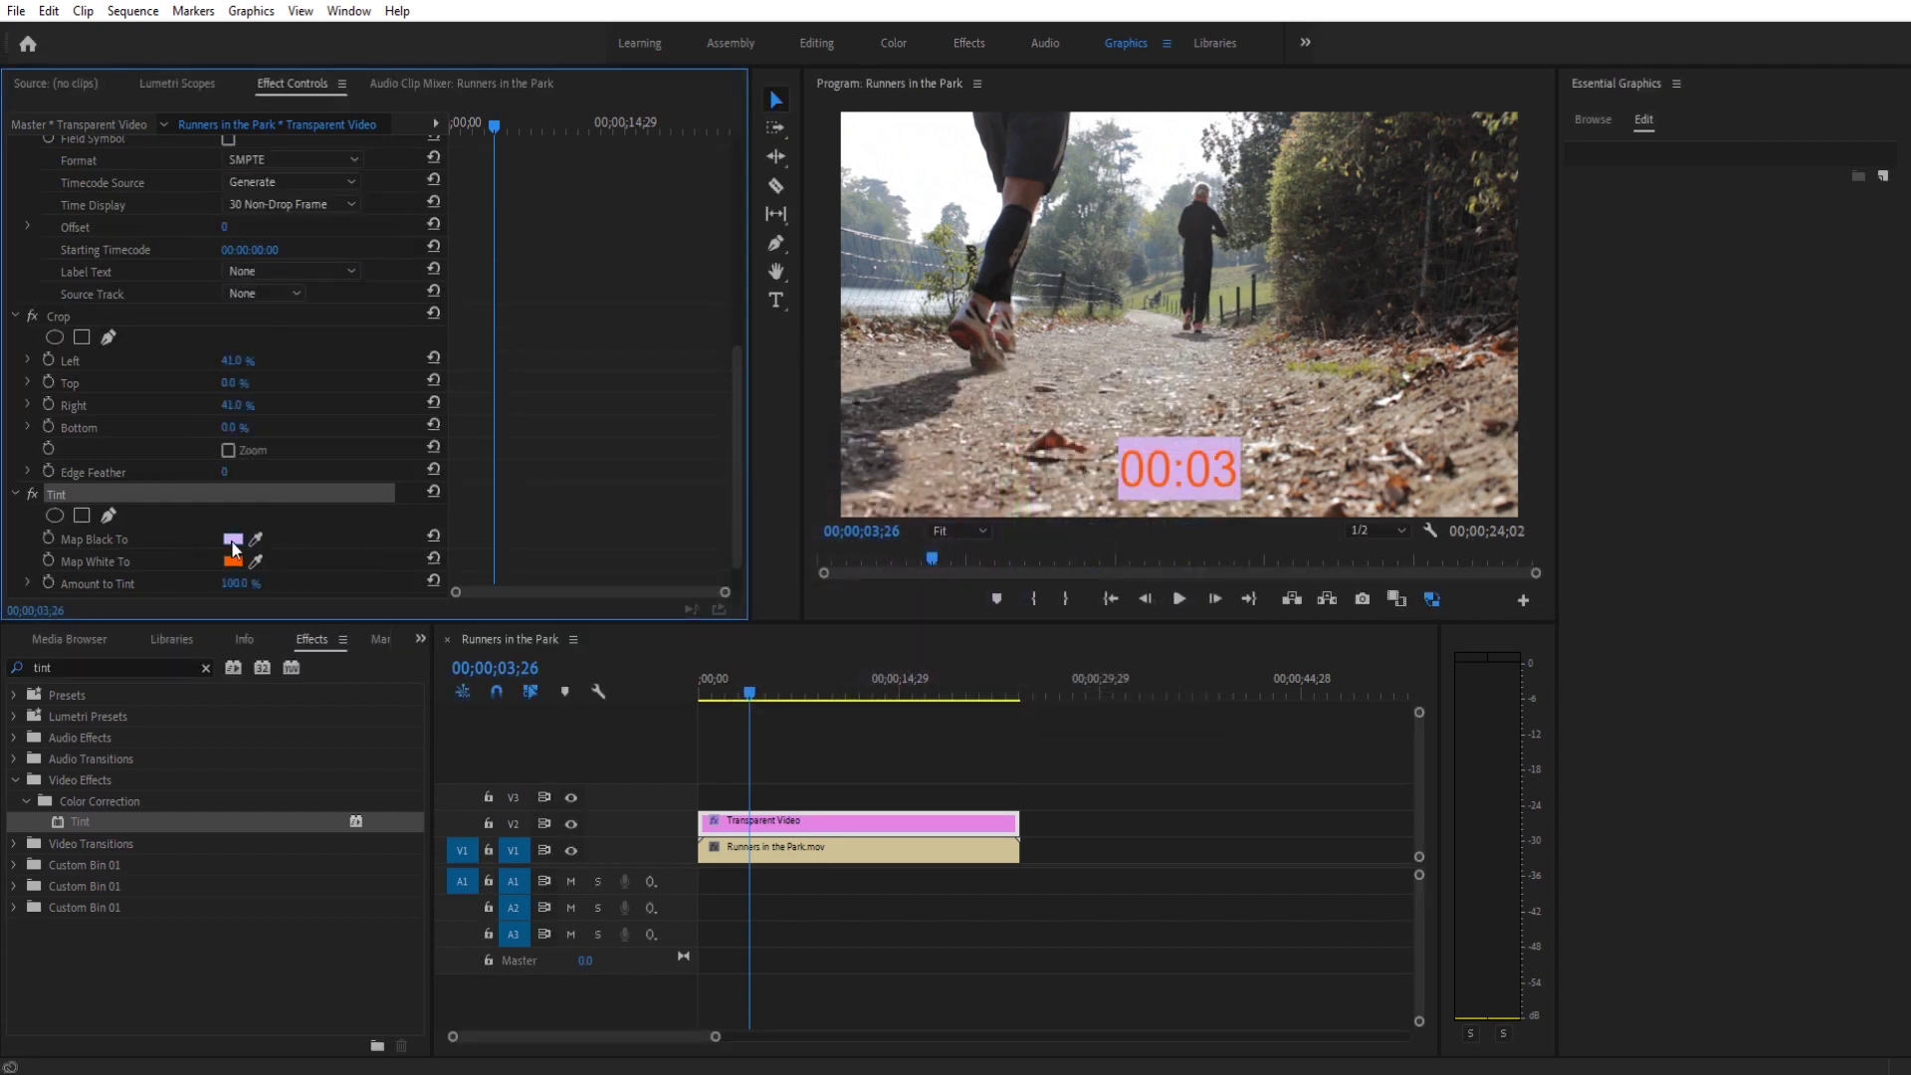
scroll(360, 540, "up", 1)
scroll(361, 540, "up", 3)
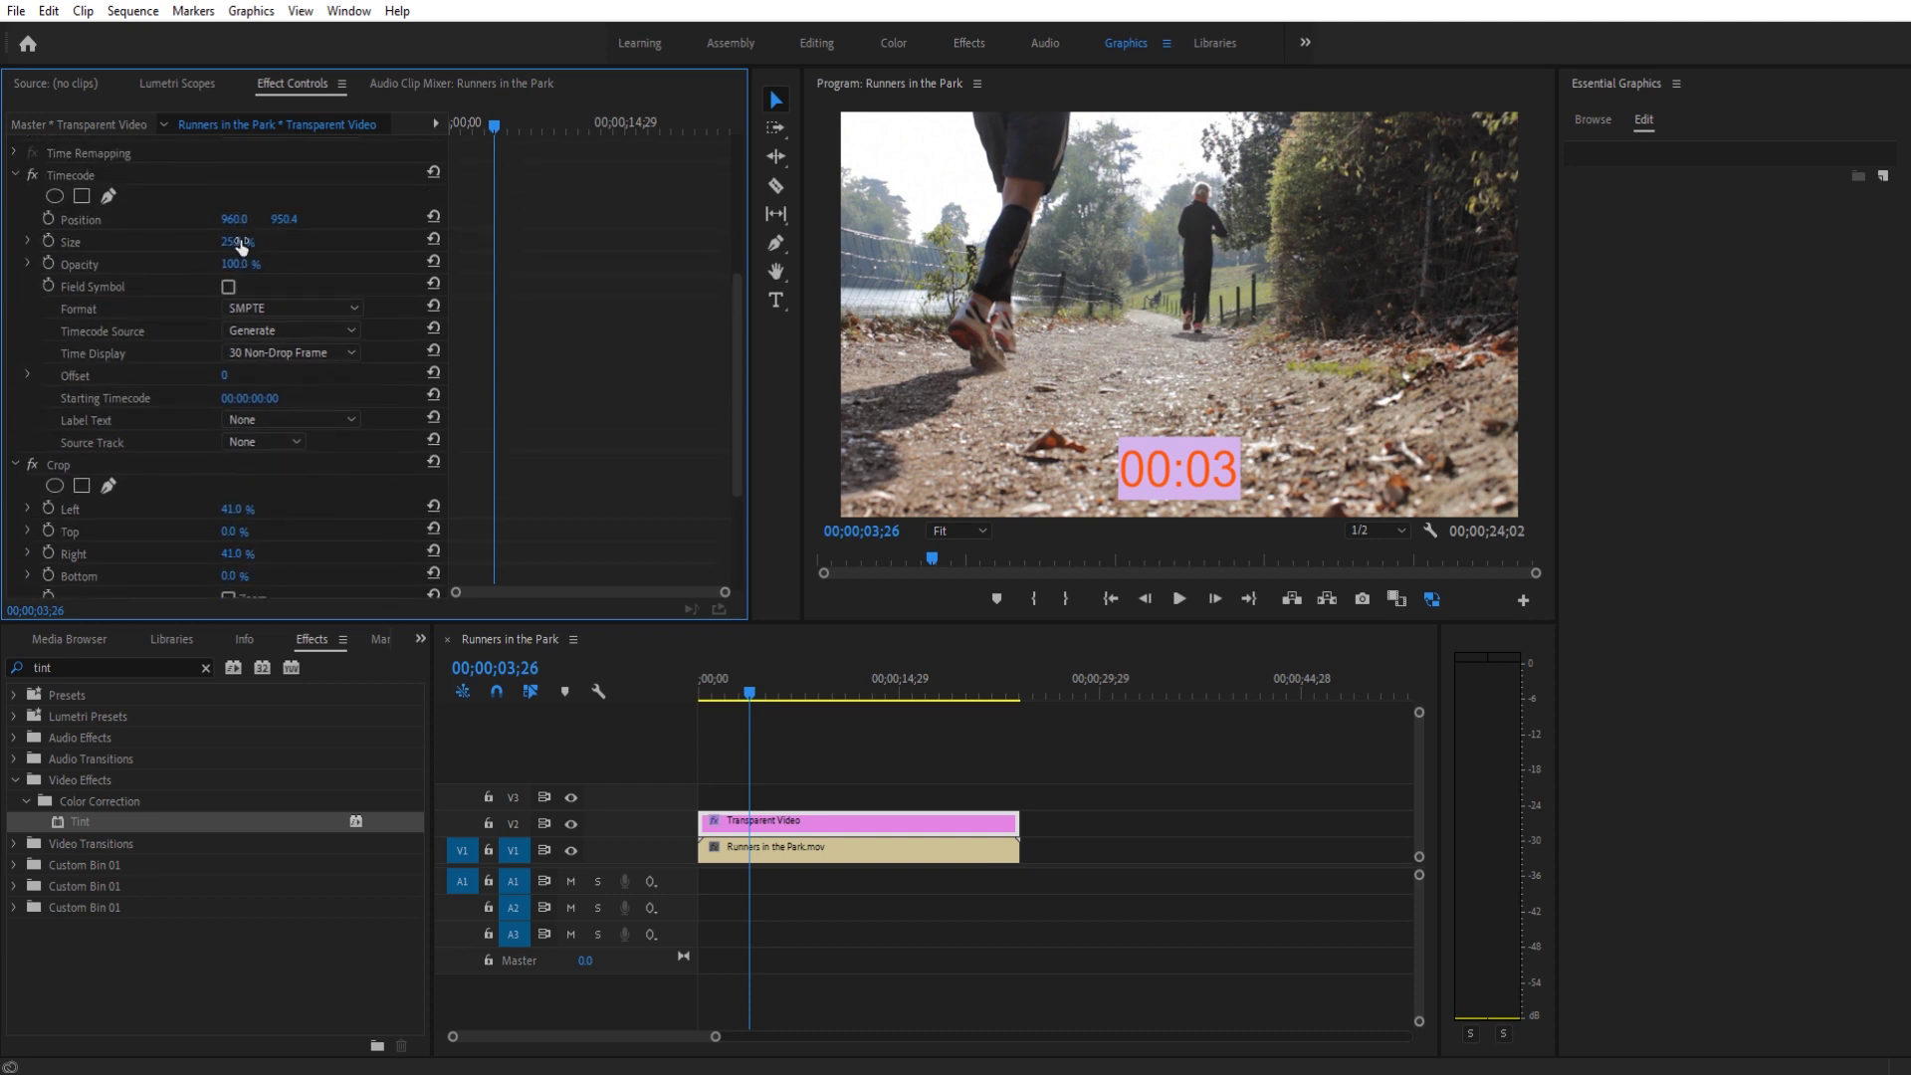
left_click_drag(246, 264, 160, 264)
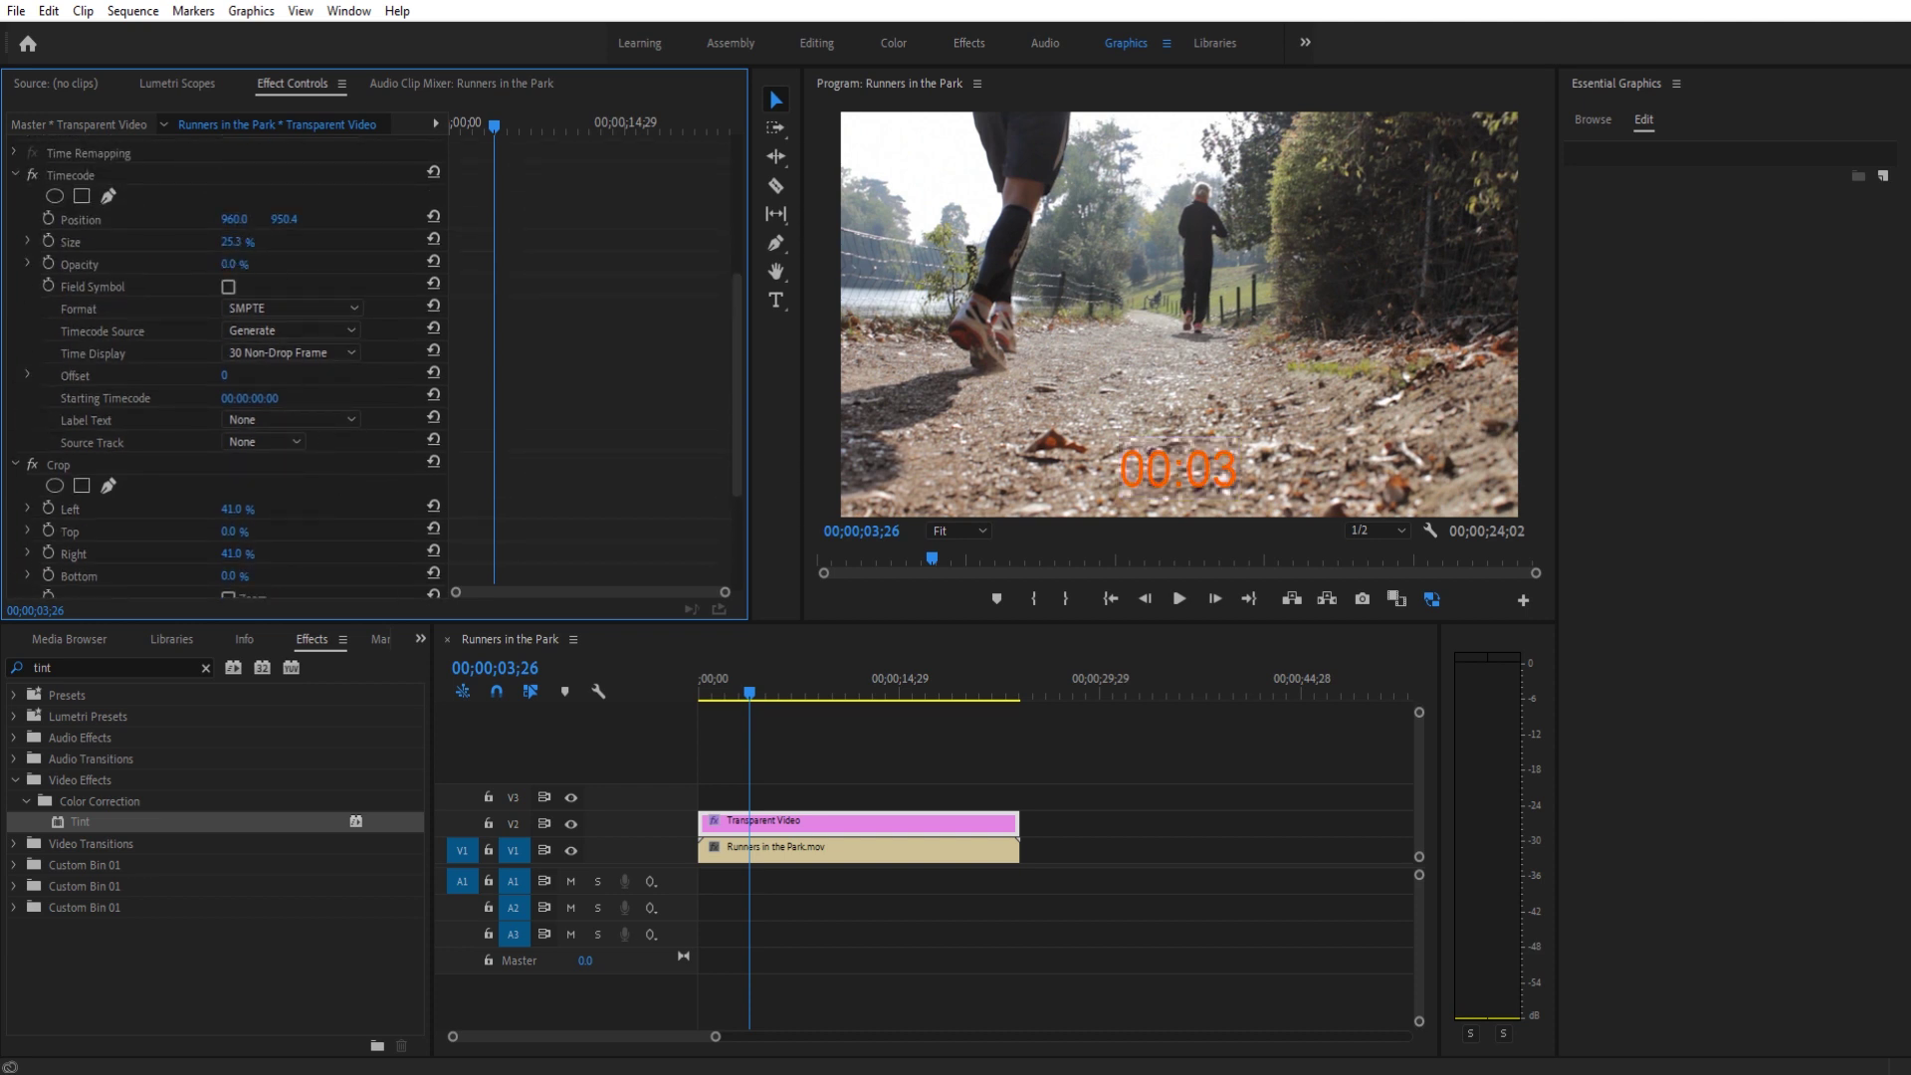
left_click(1202, 472)
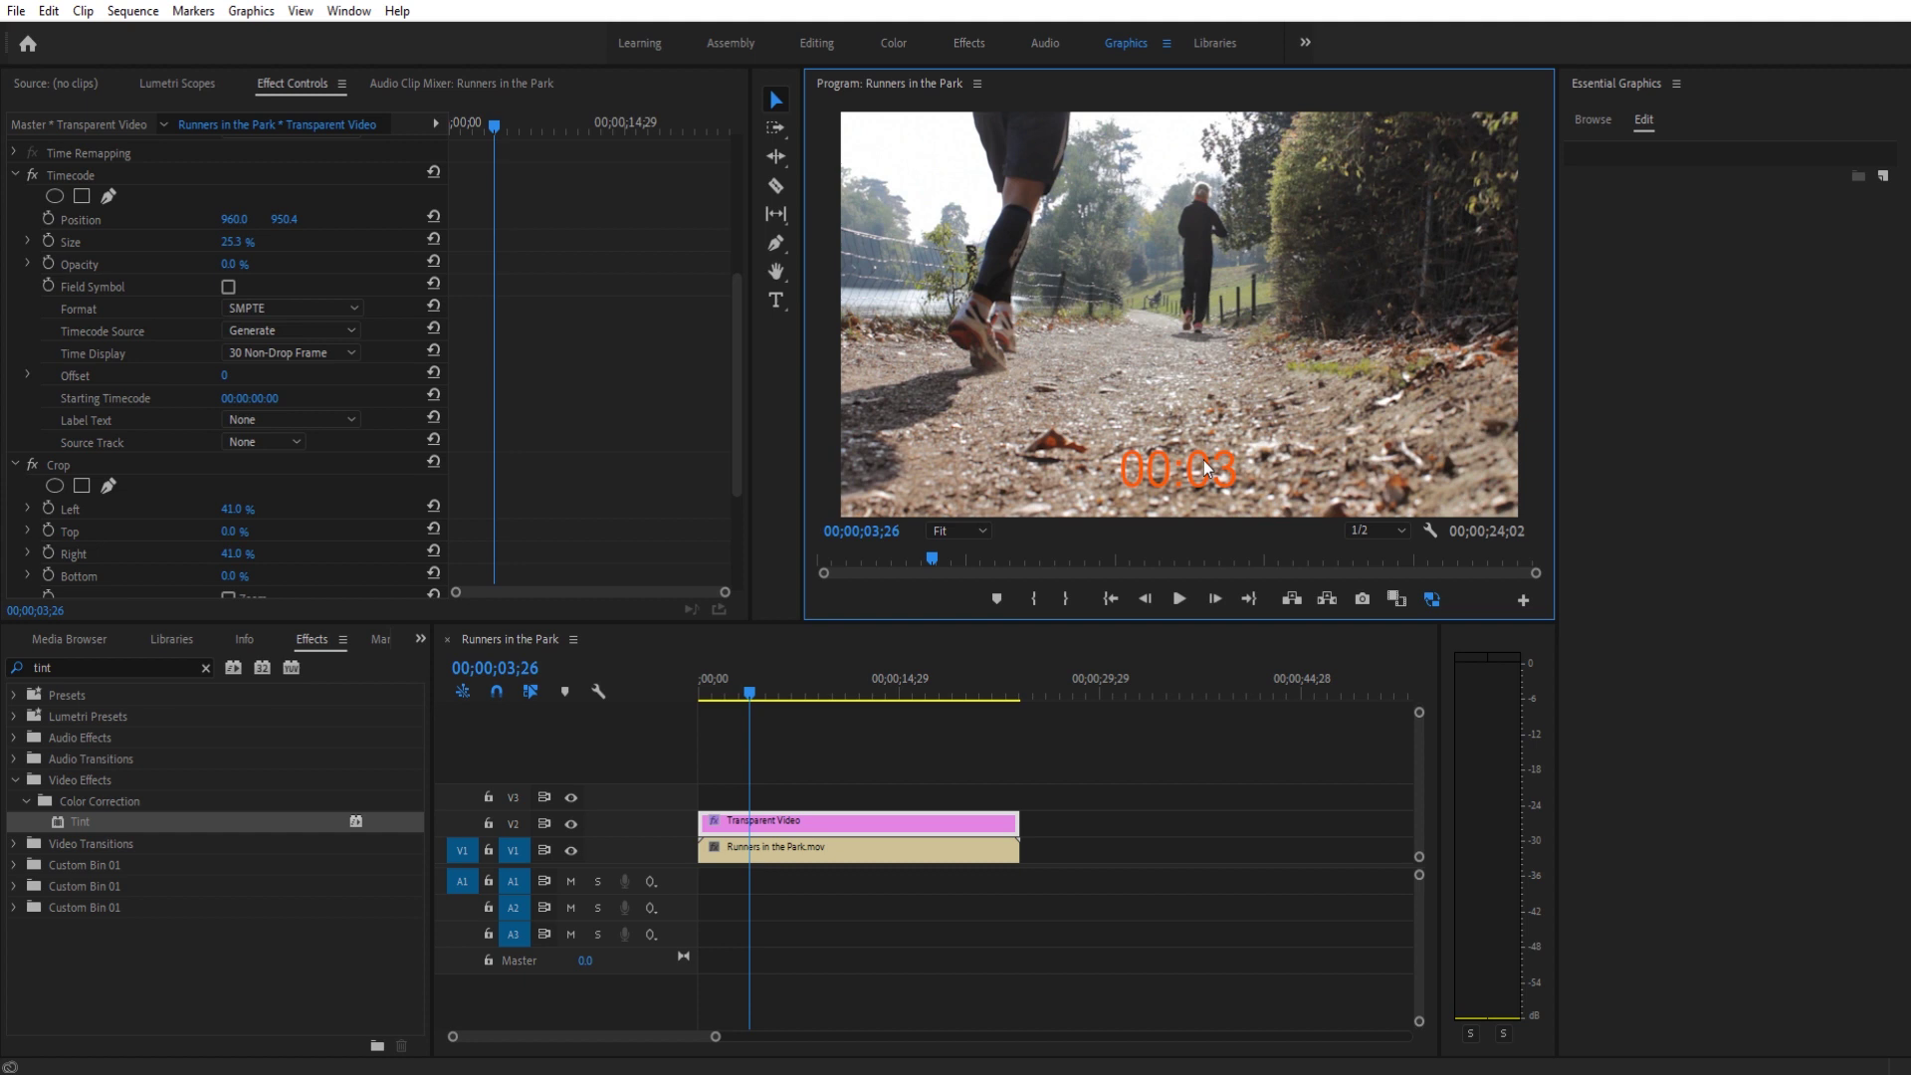
Move the orange timer to the footage's top-right corner, Motion Position 1686.7, −319.5
scroll(136, 256, "up", 2)
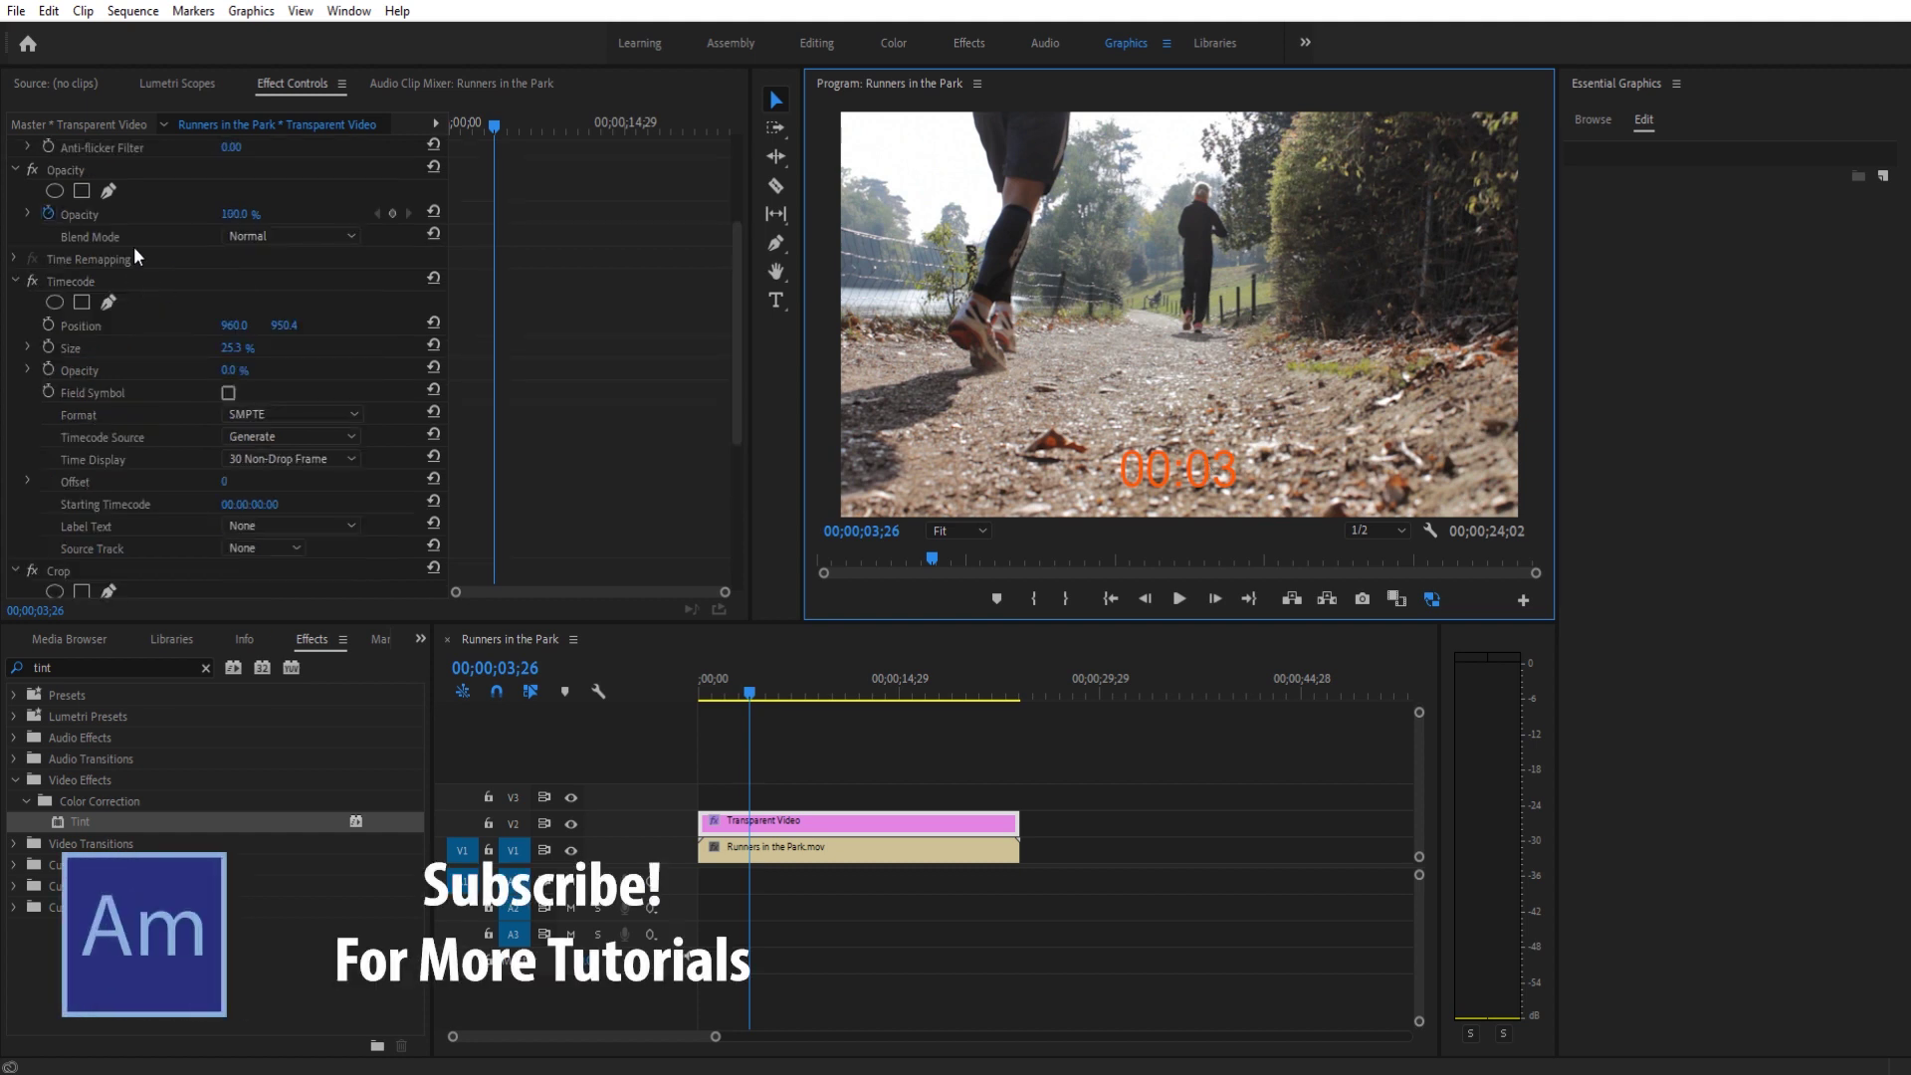
scroll(128, 235, "up", 4)
left_click(82, 169)
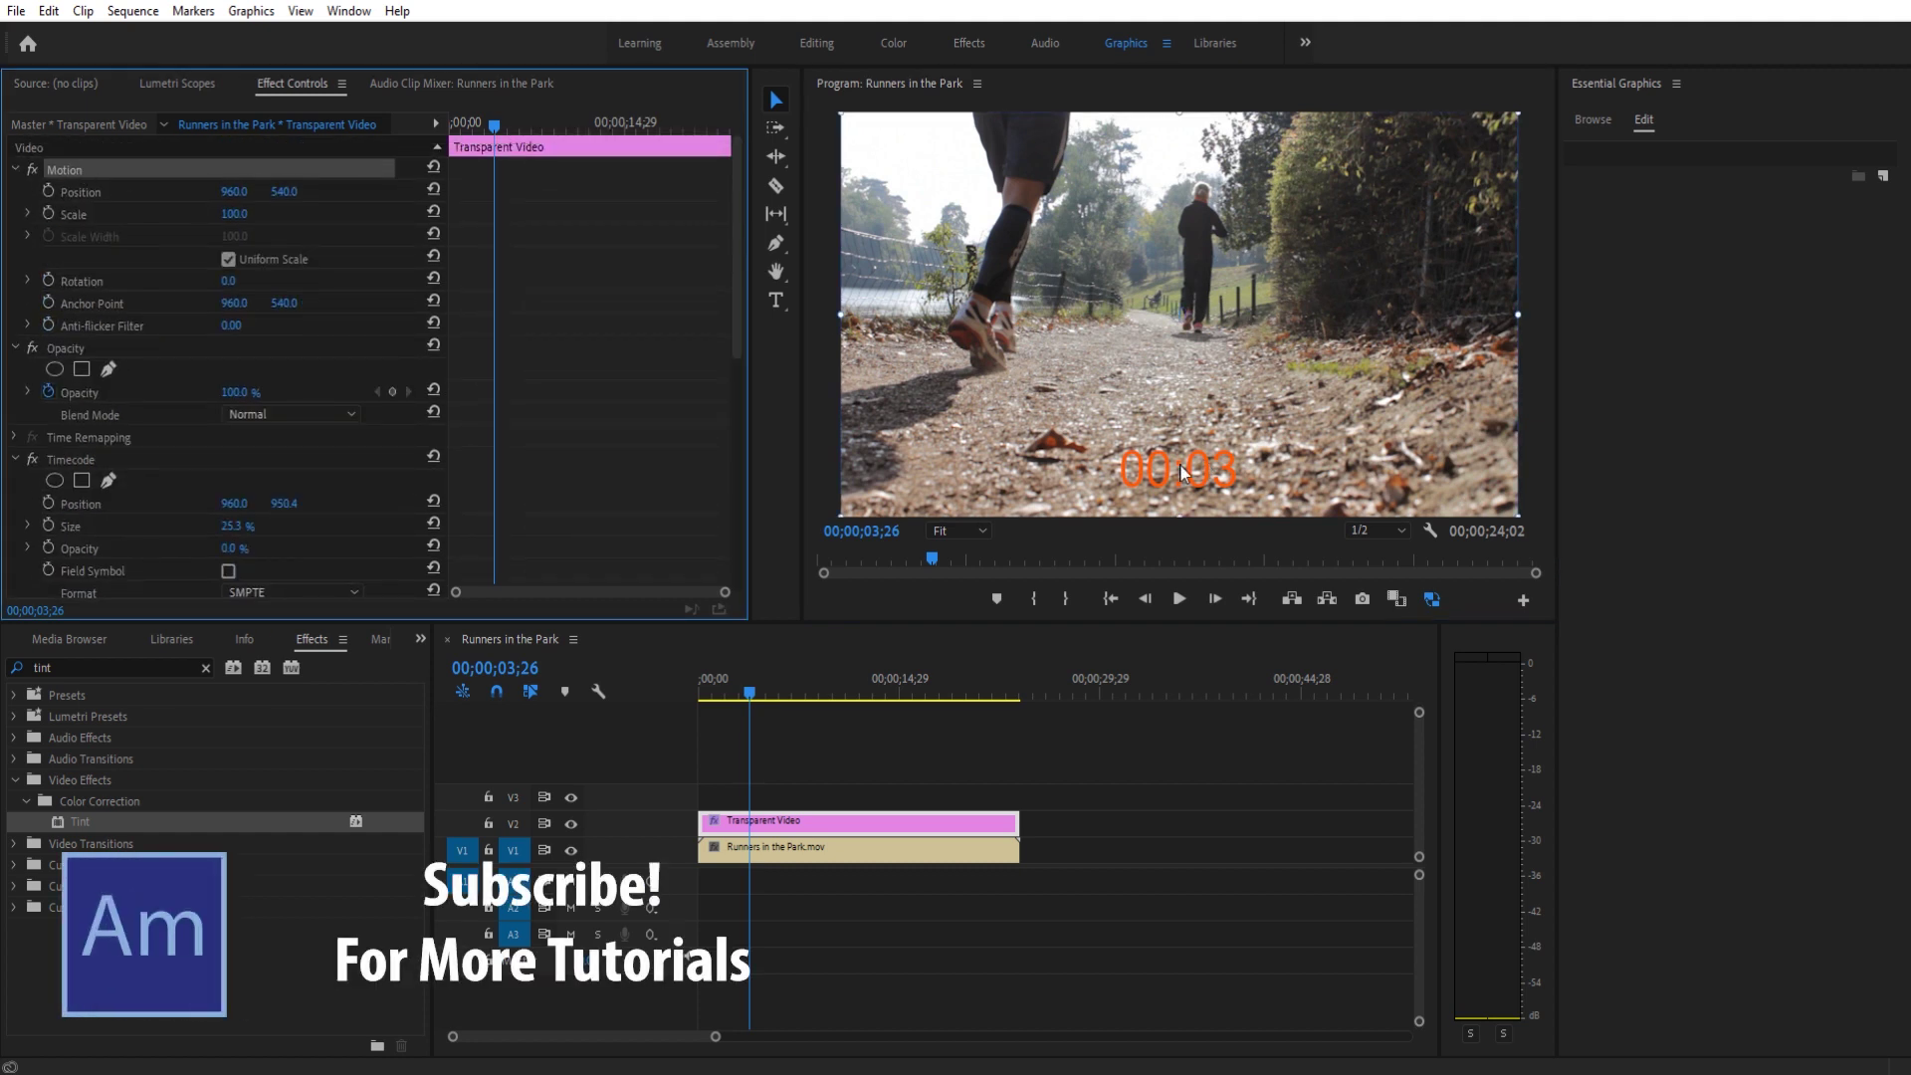
left_click_drag(1181, 472, 1453, 155)
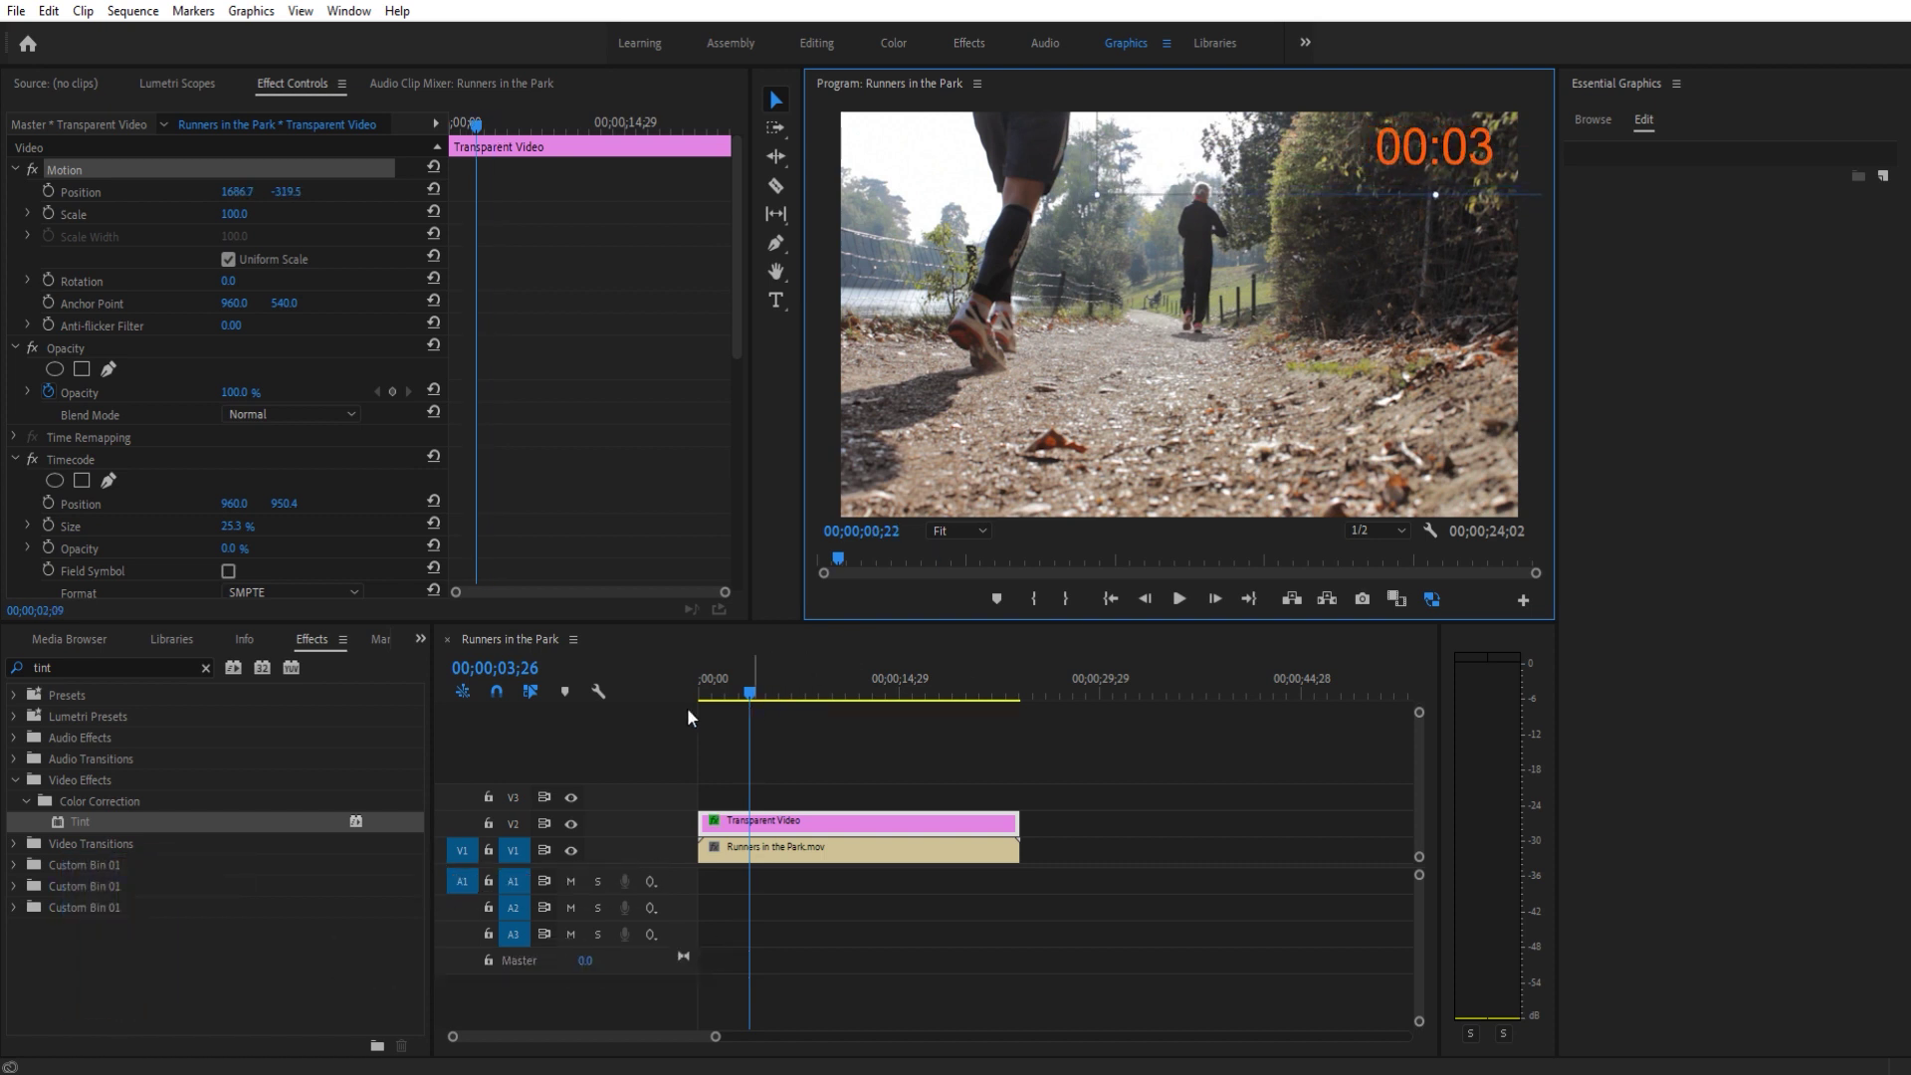
Play the sequence from the start to check the repositioned timer
left_click(761, 737)
key("Home")
key("space")
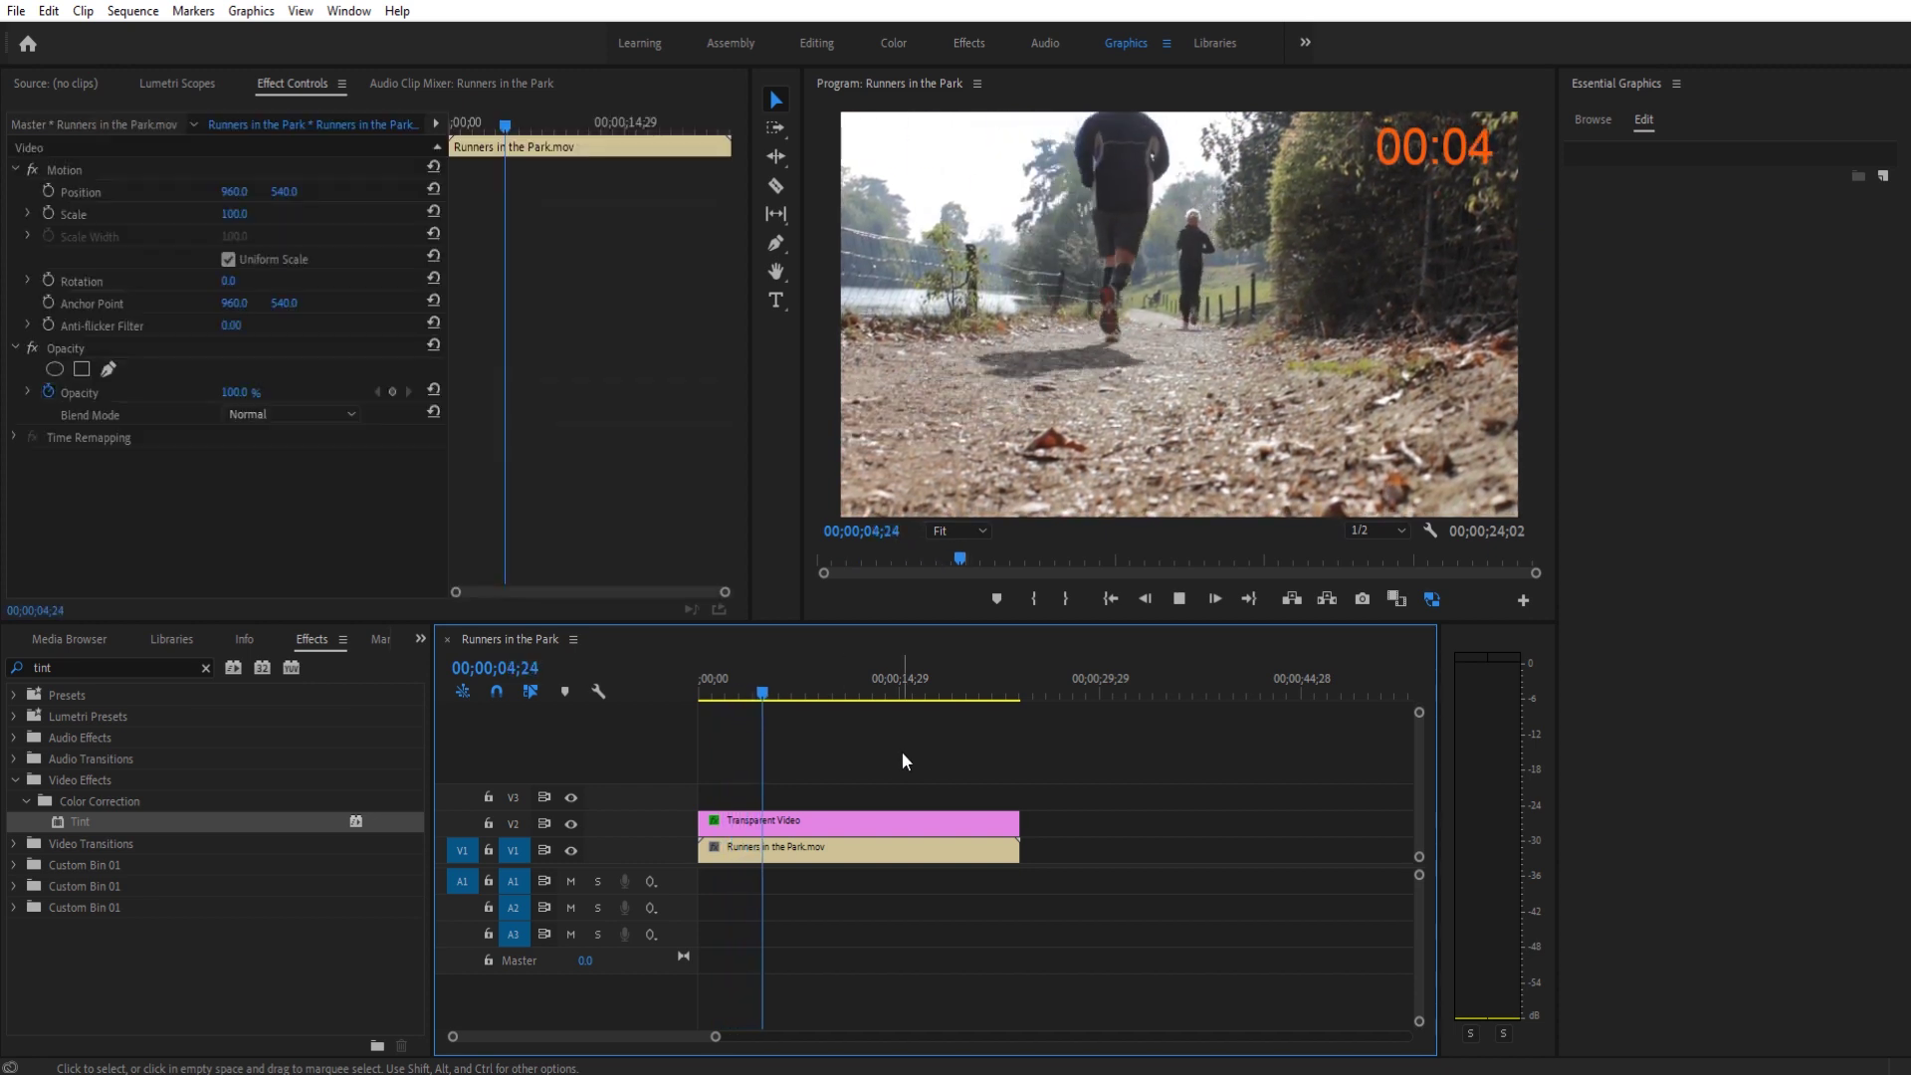
key("space")
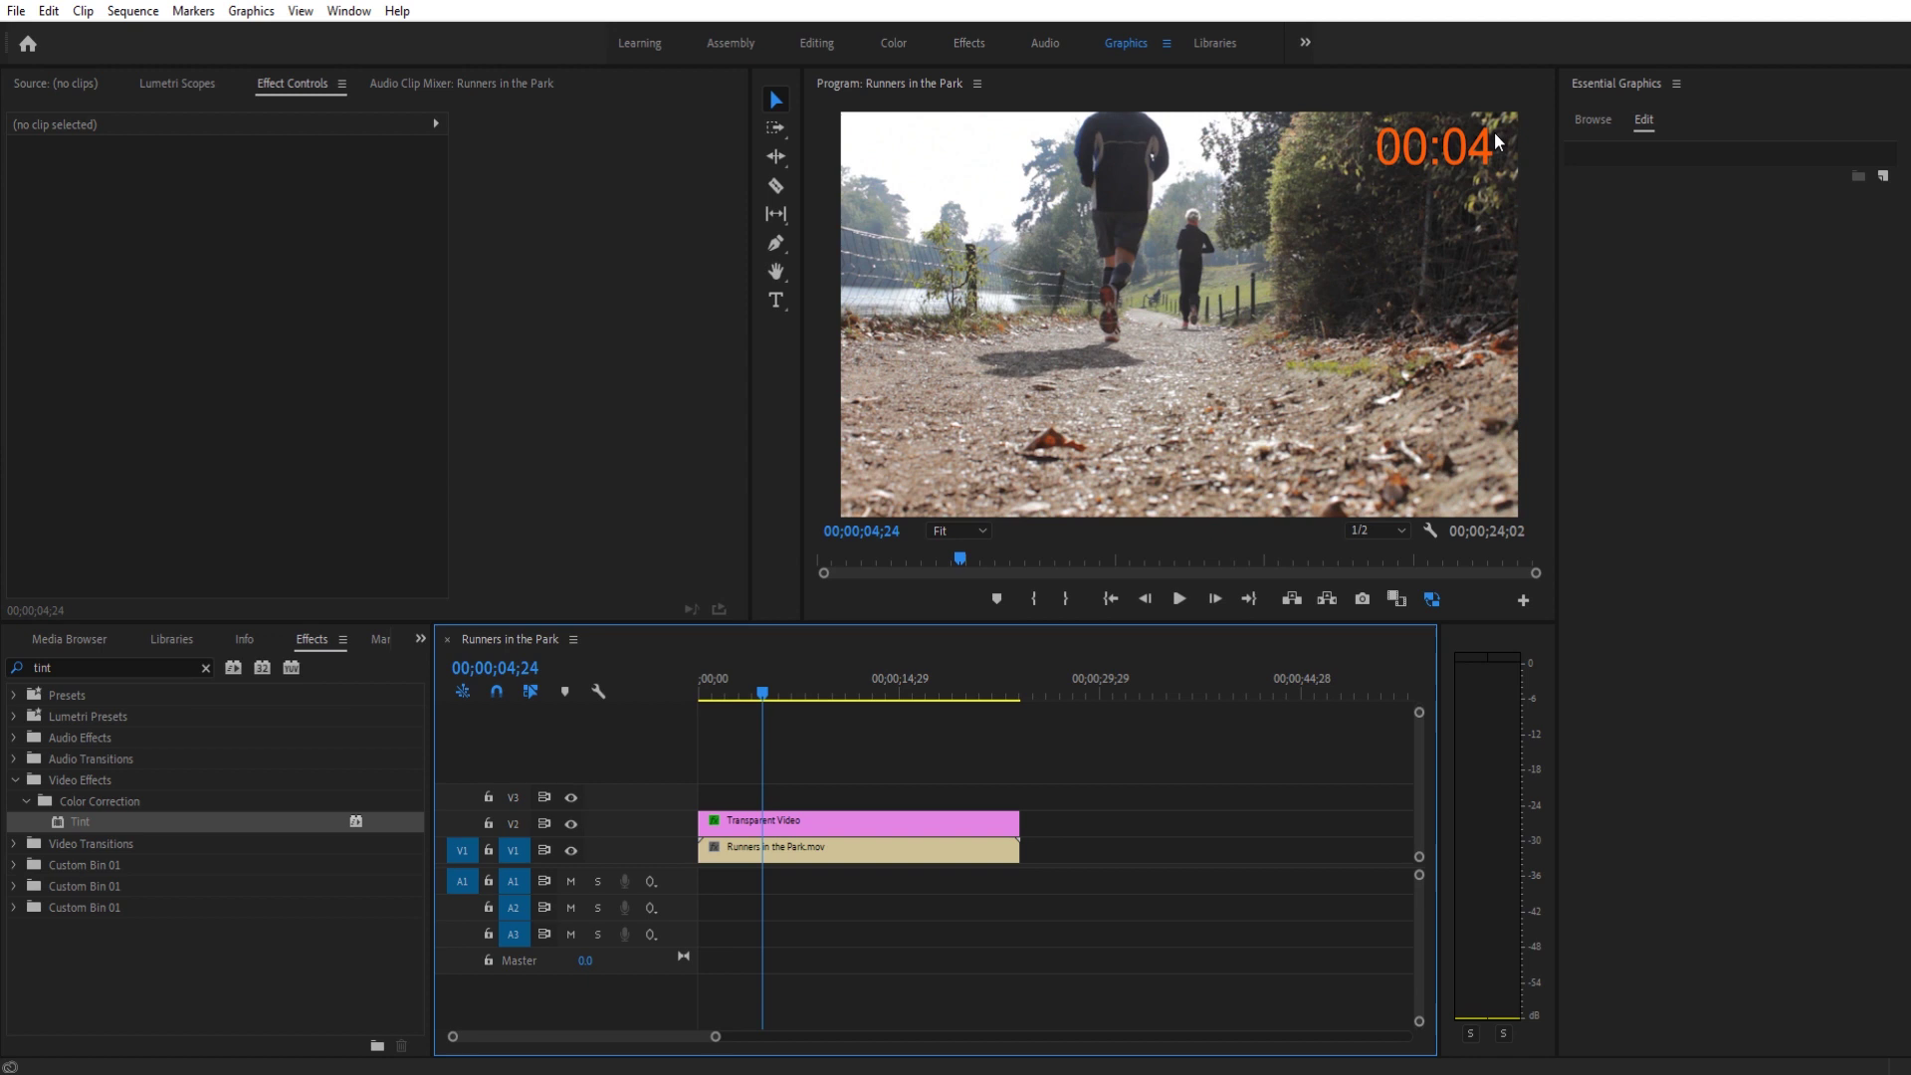
Nest the Transparent Video timer clip on V2 as Nested Sequence 03 with the default name
left_click(906, 831)
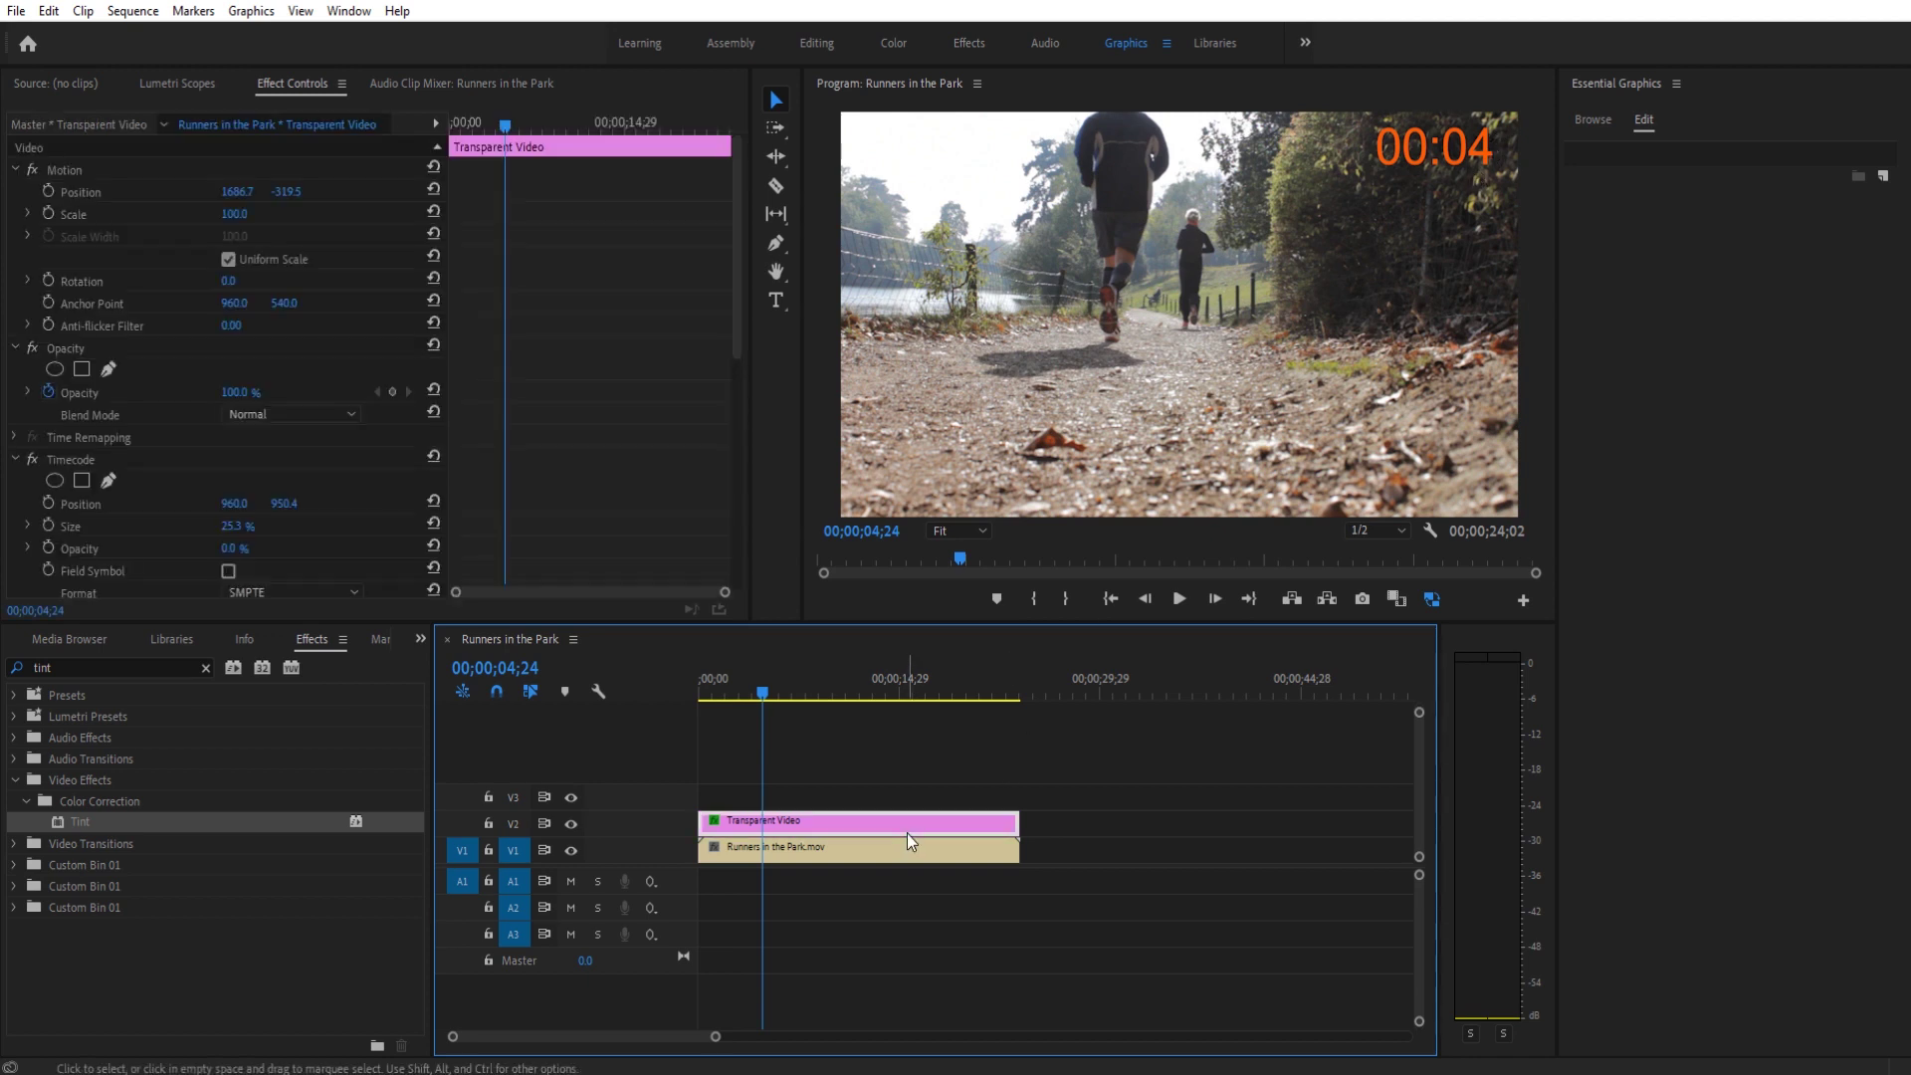
right_click(887, 831)
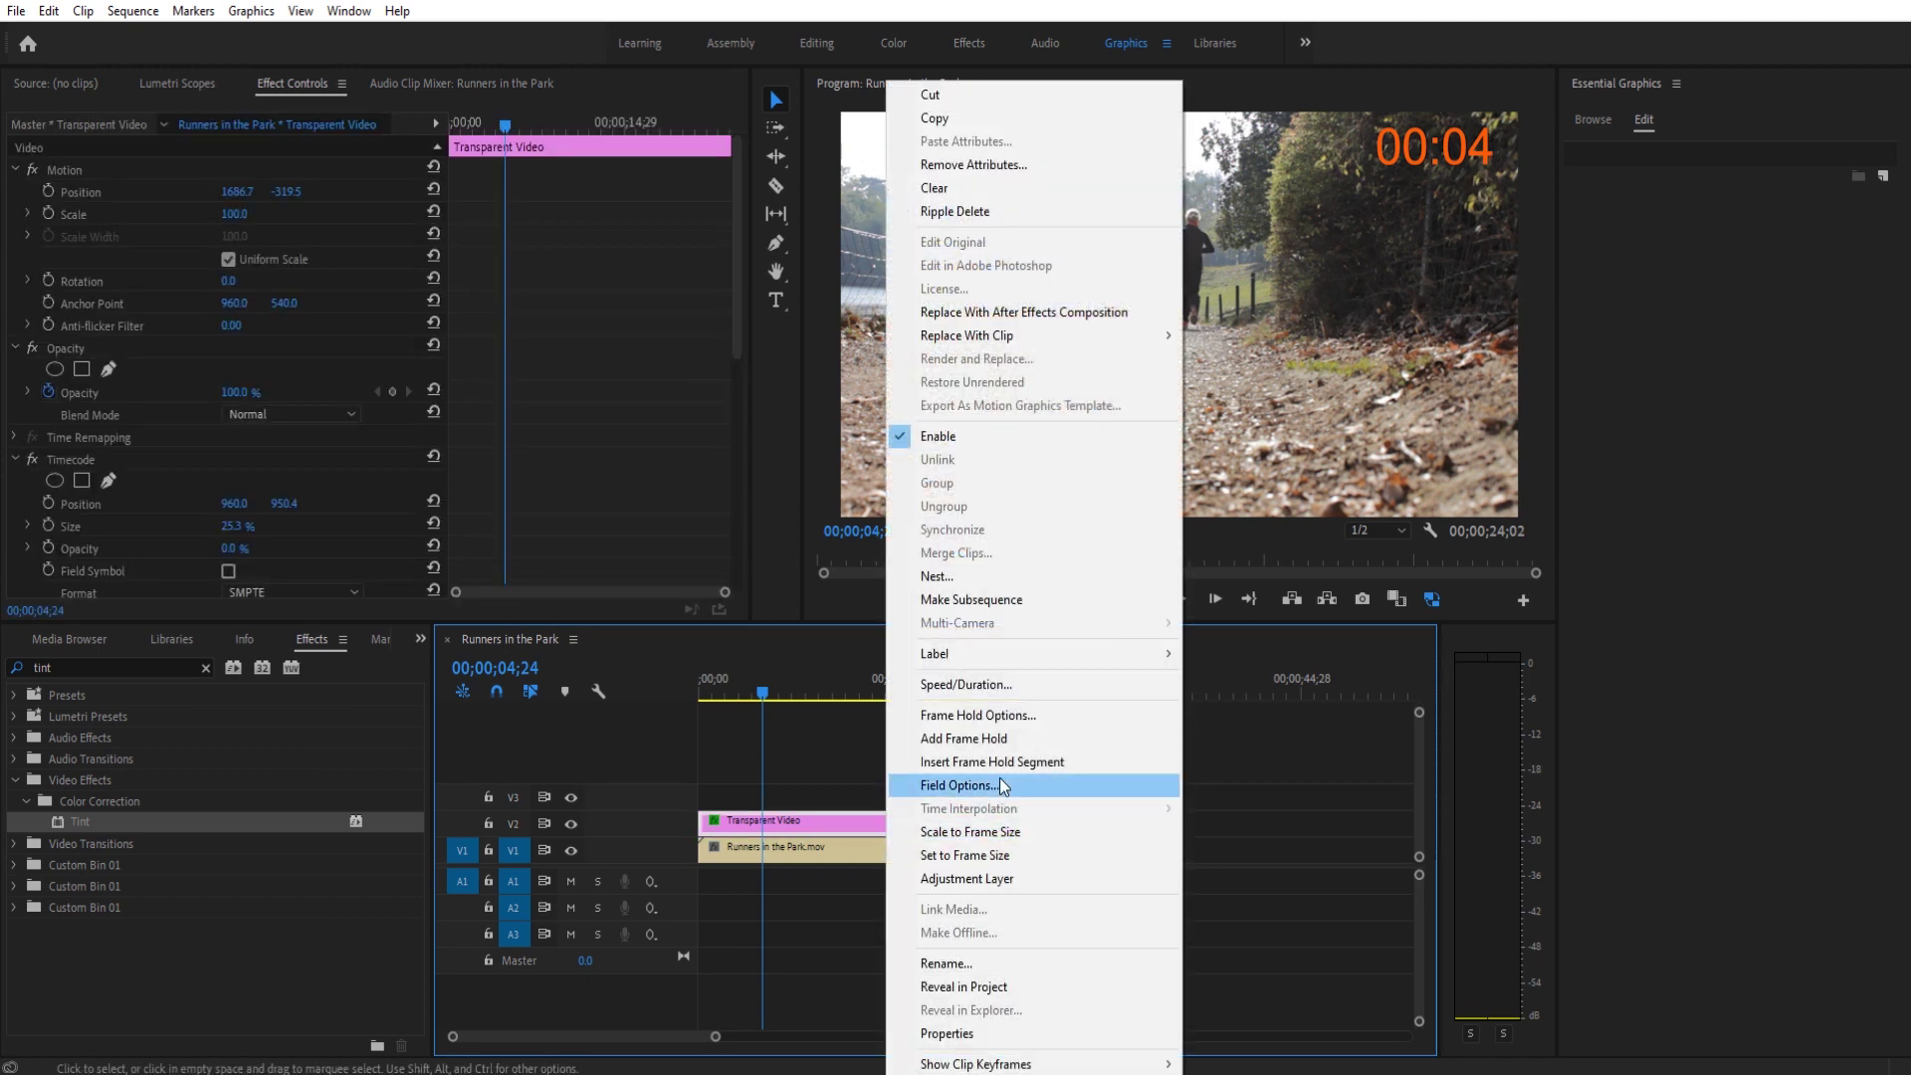
left_click(985, 577)
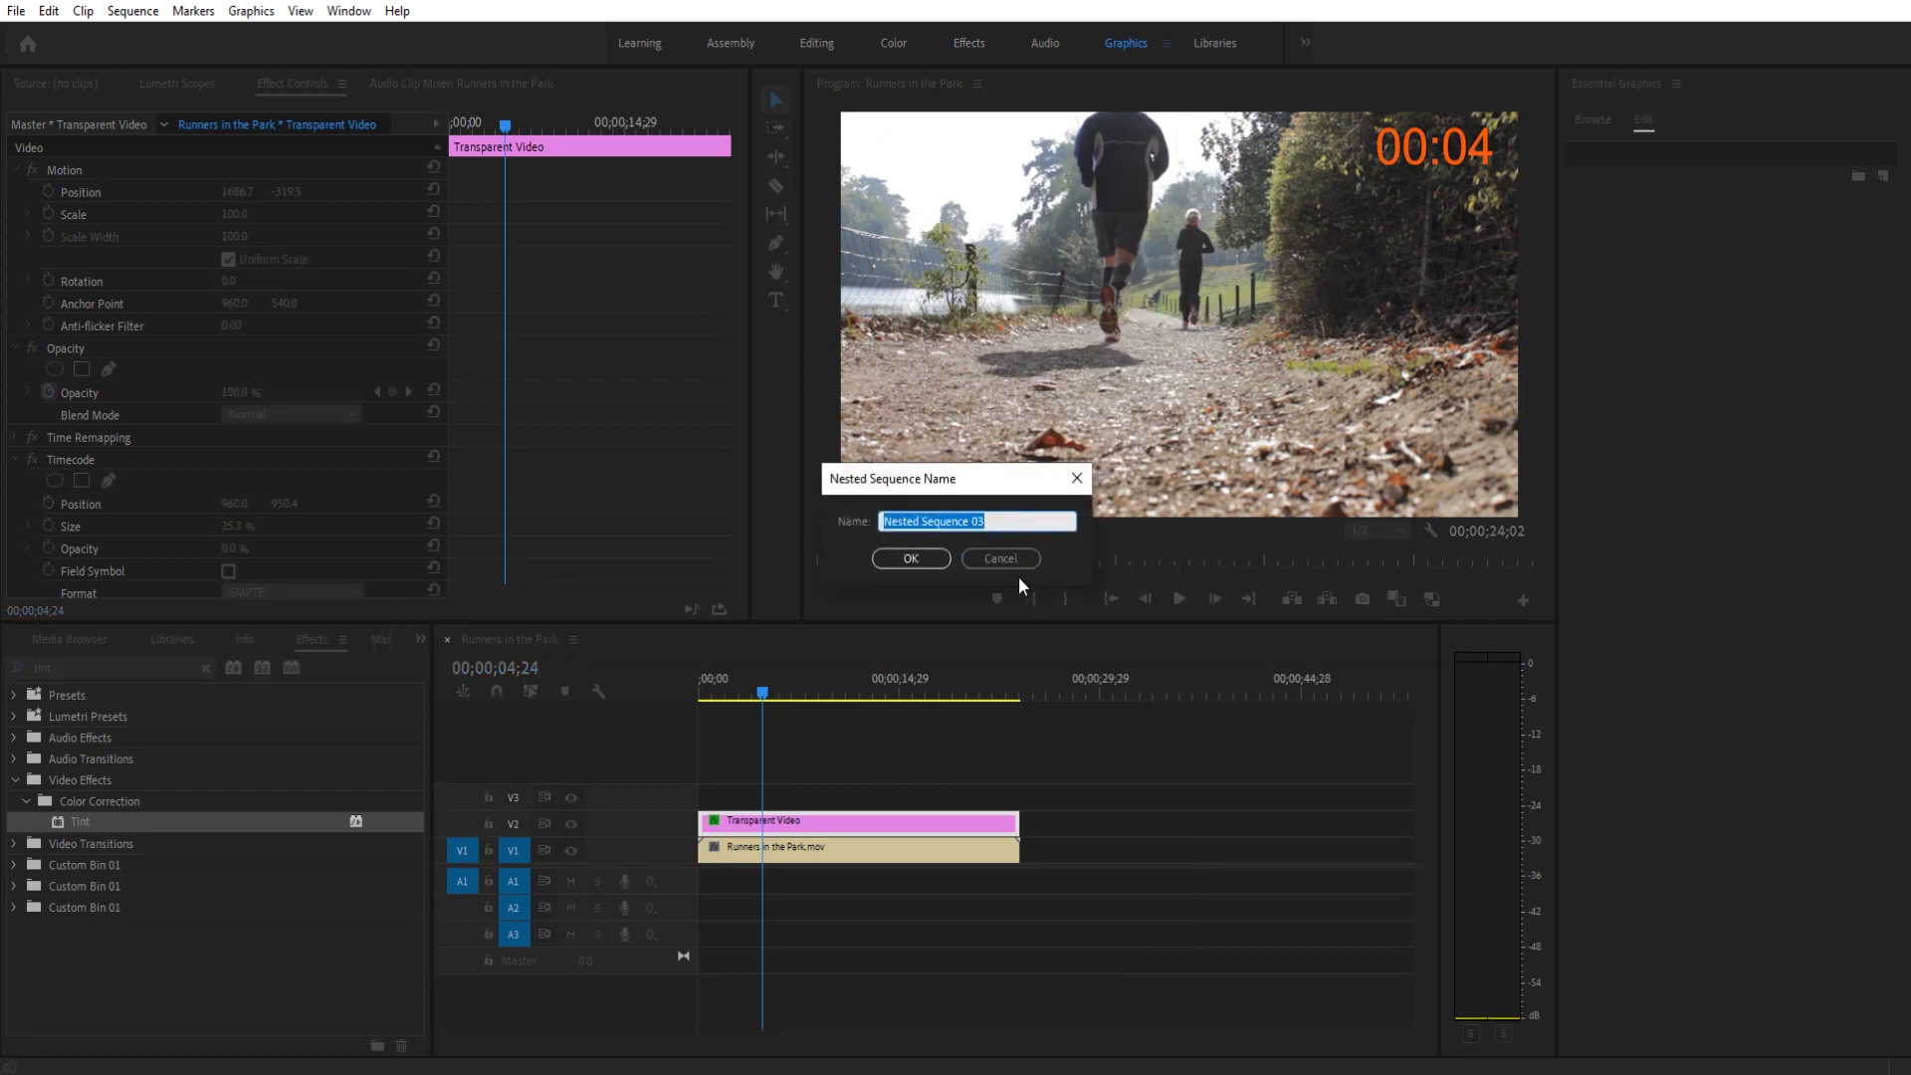
left_click(926, 569)
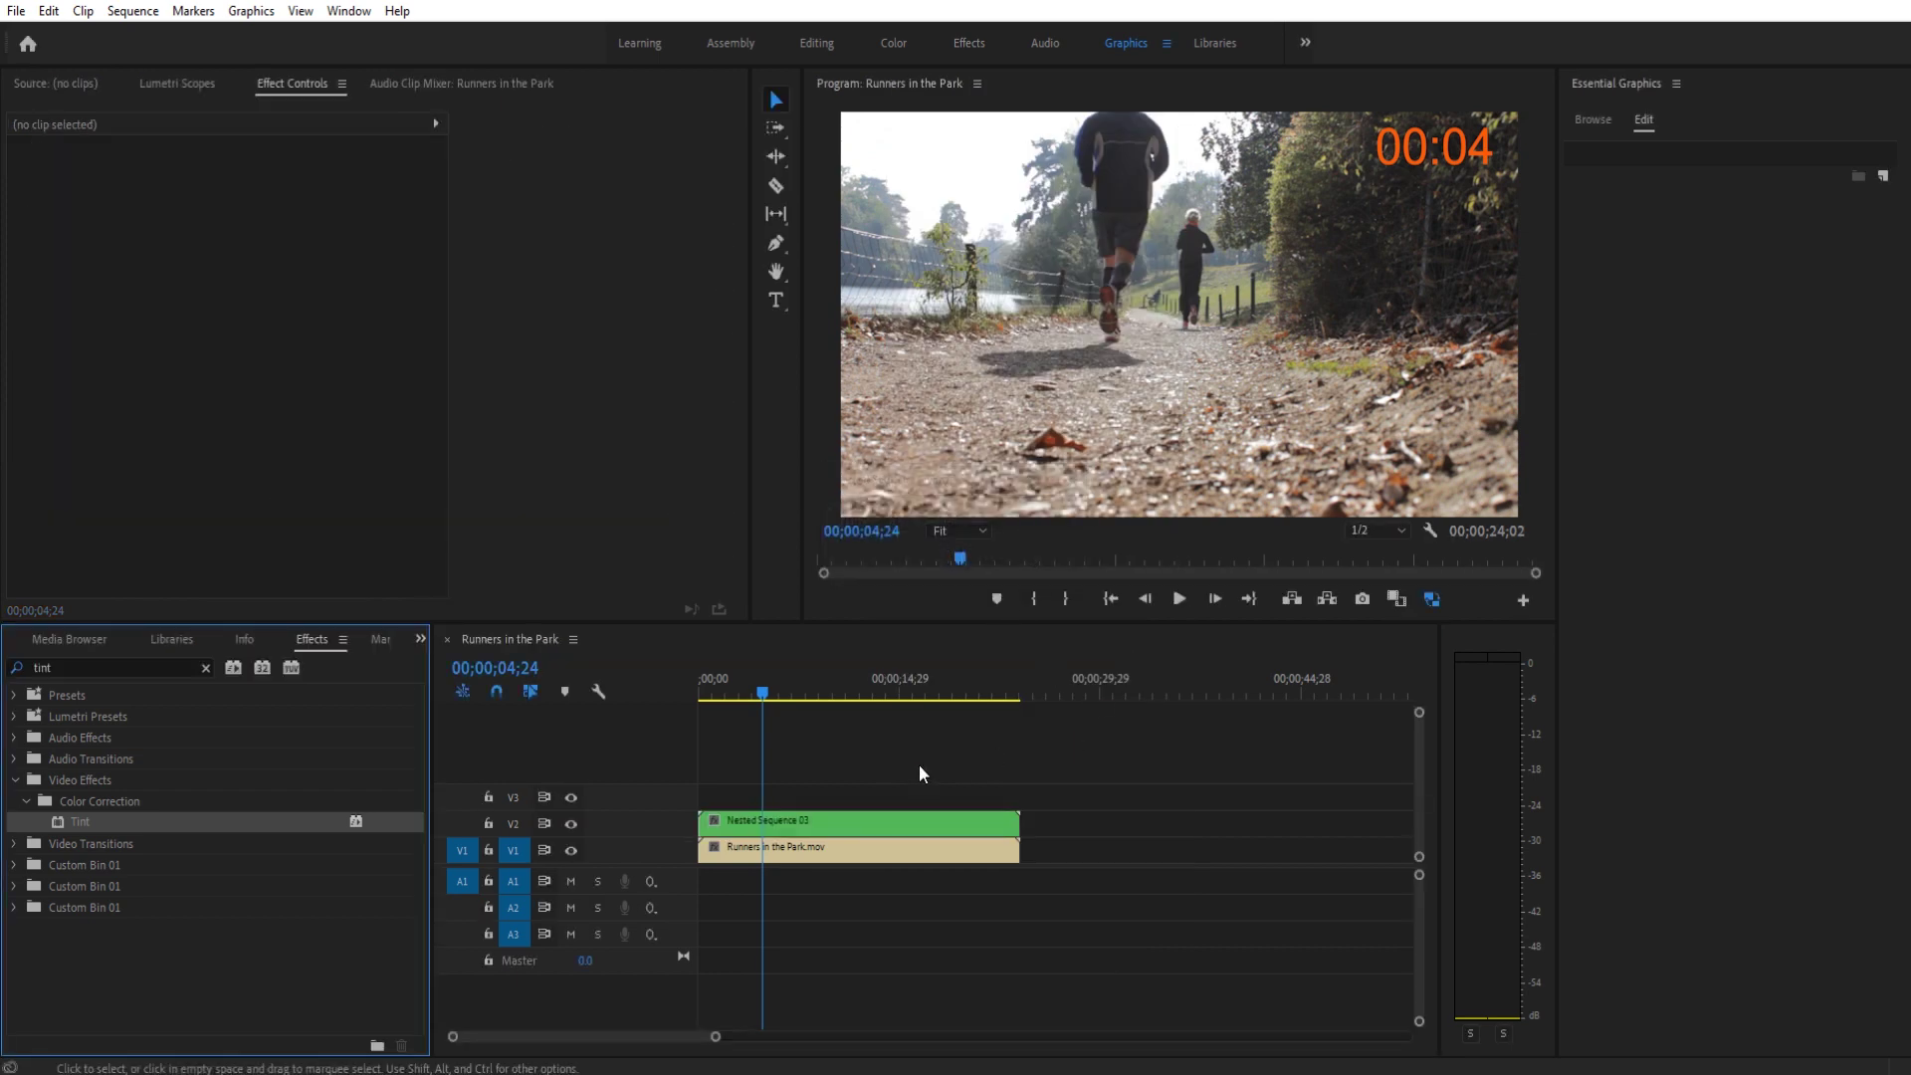
right_click(842, 821)
Set Nested Sequence 03's speed to 200% in Speed/Duration
left_click(896, 684)
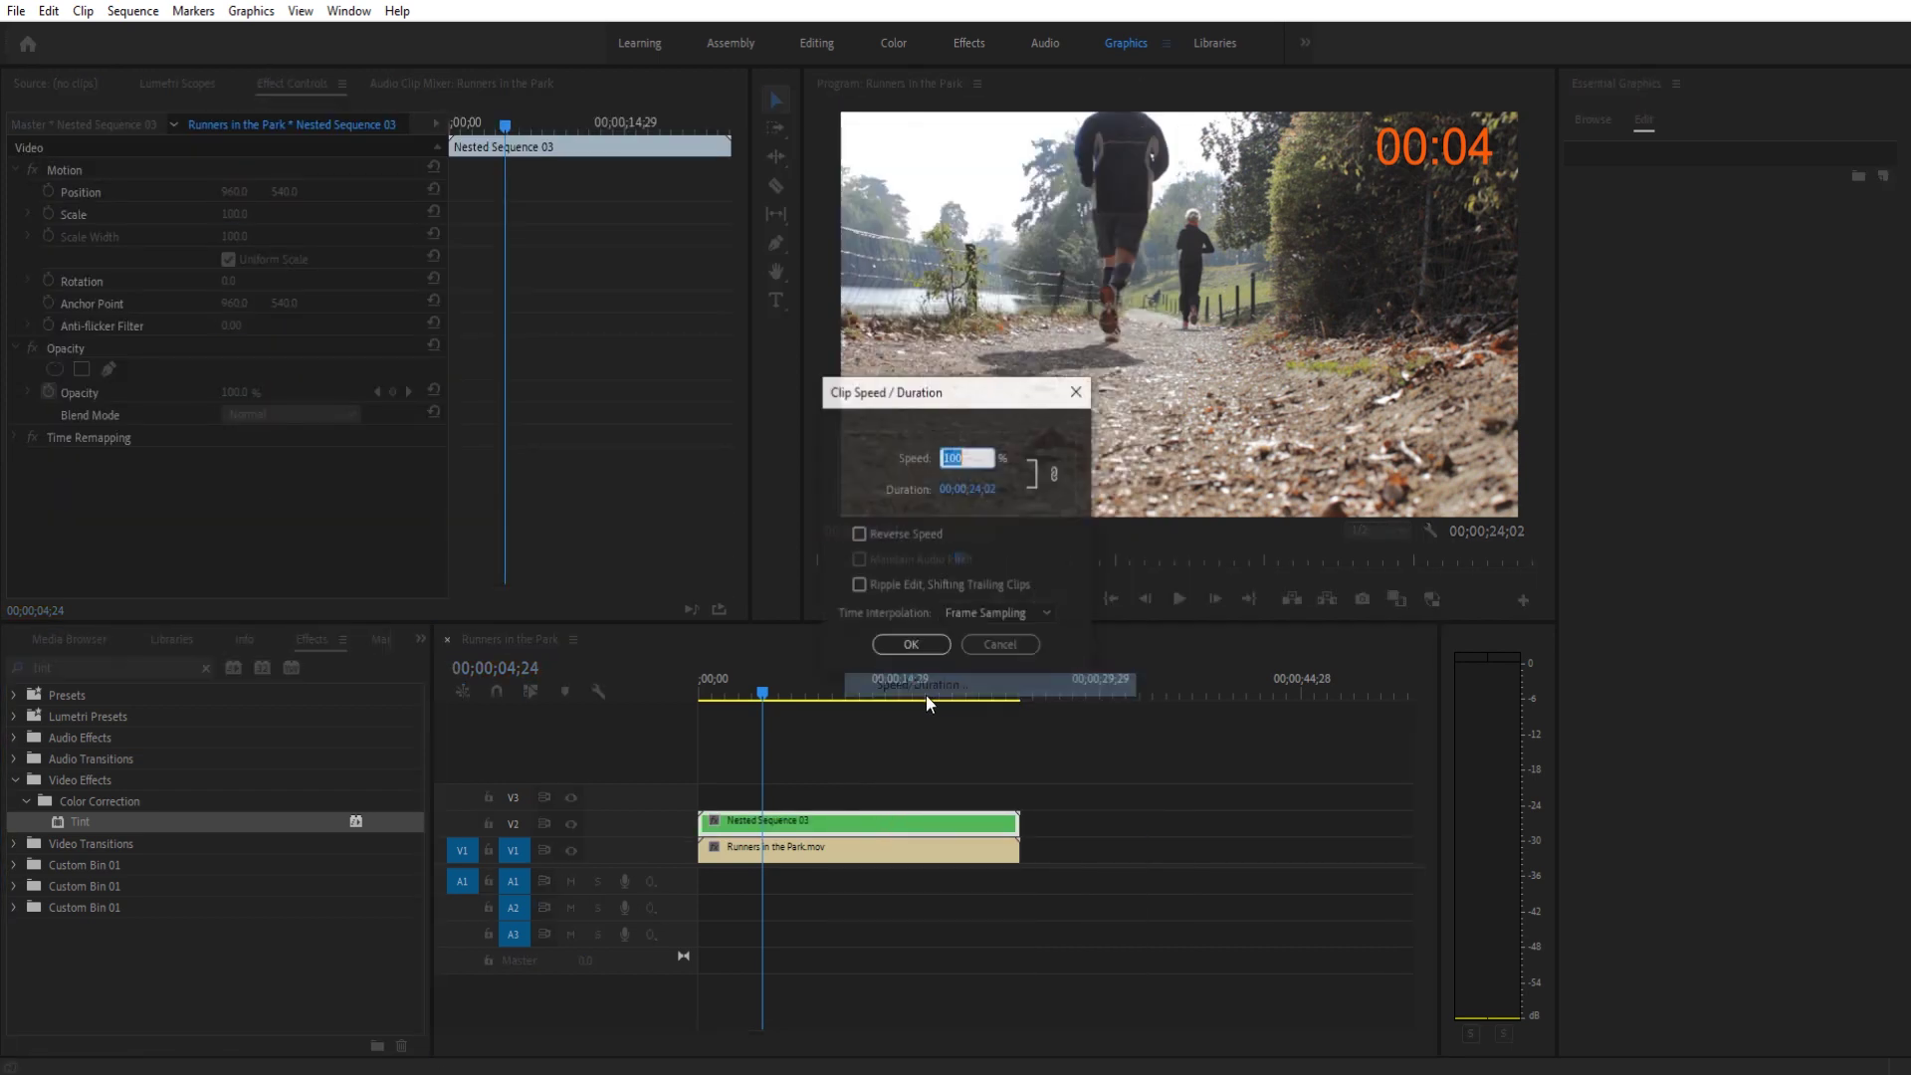
left_click(951, 457)
type("200")
key("Return")
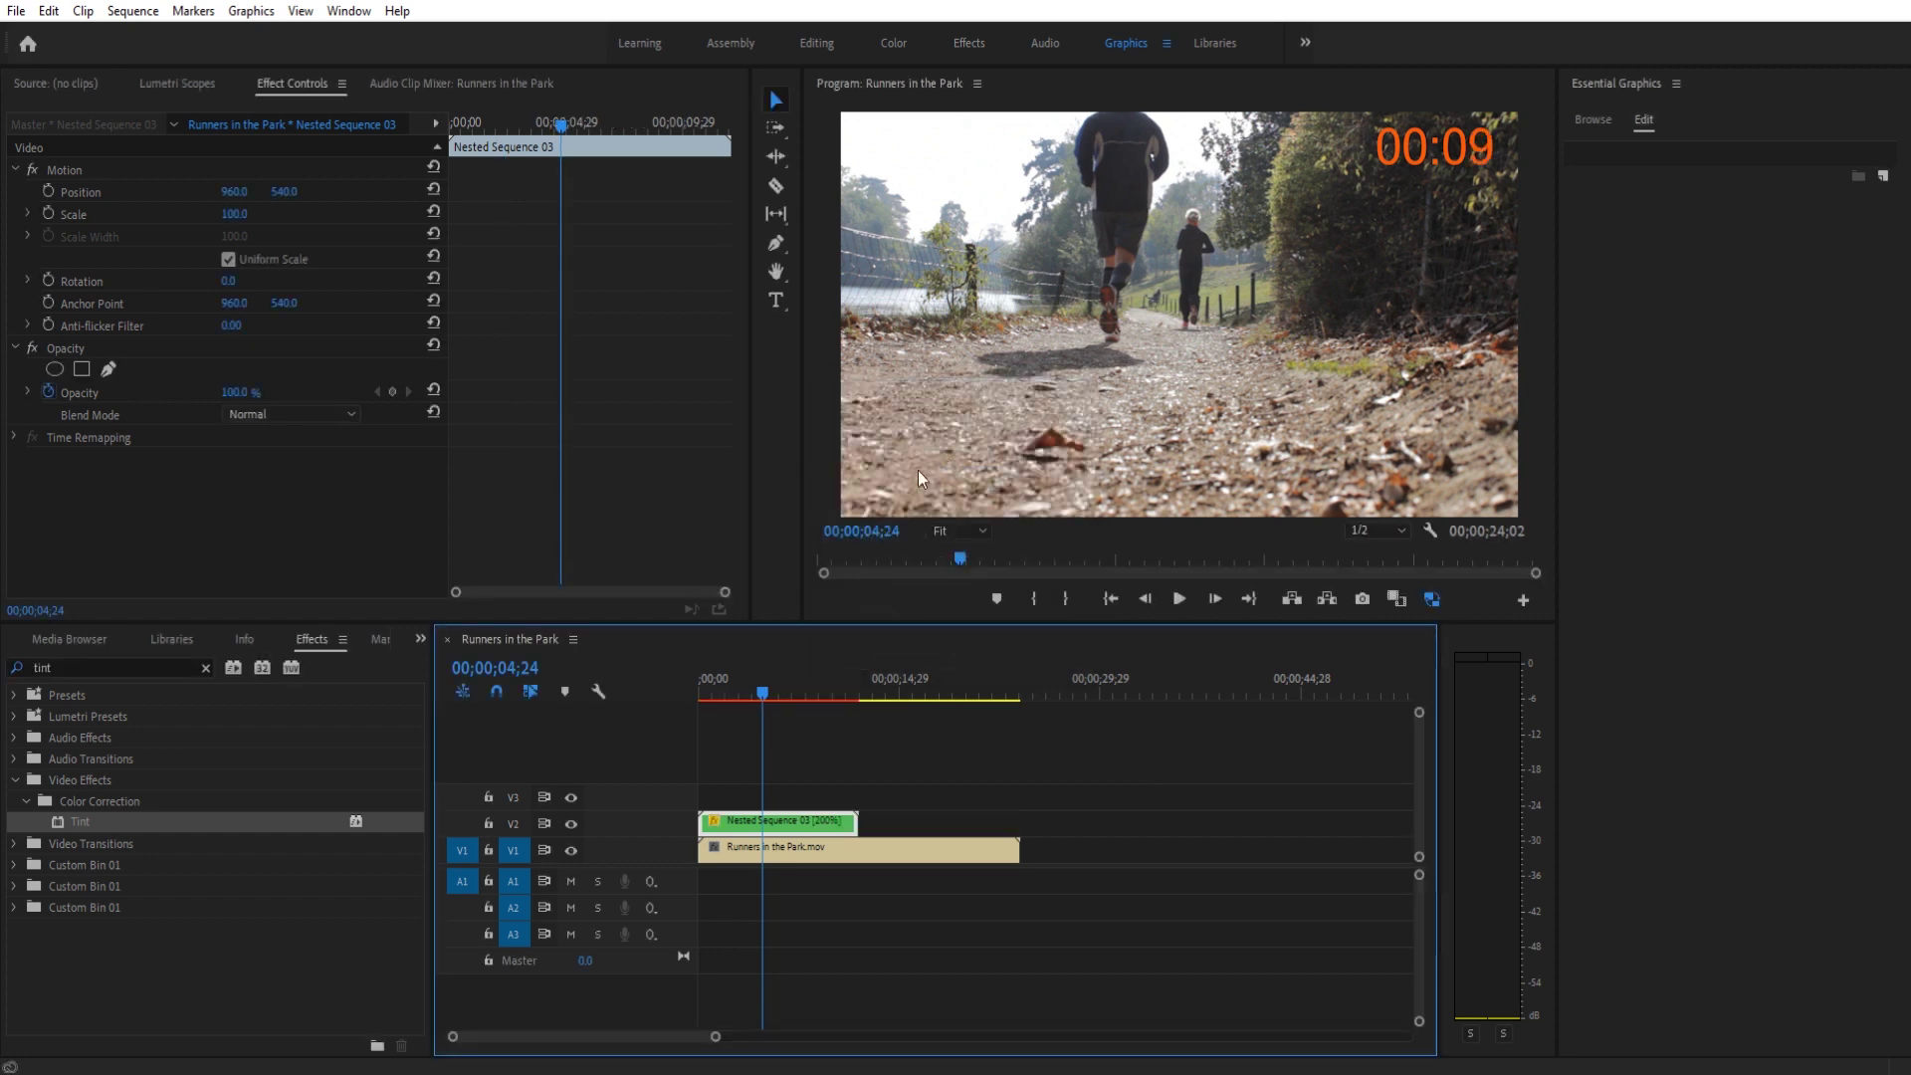
Play the sequence from the start to preview the double-speed timer
key("Home")
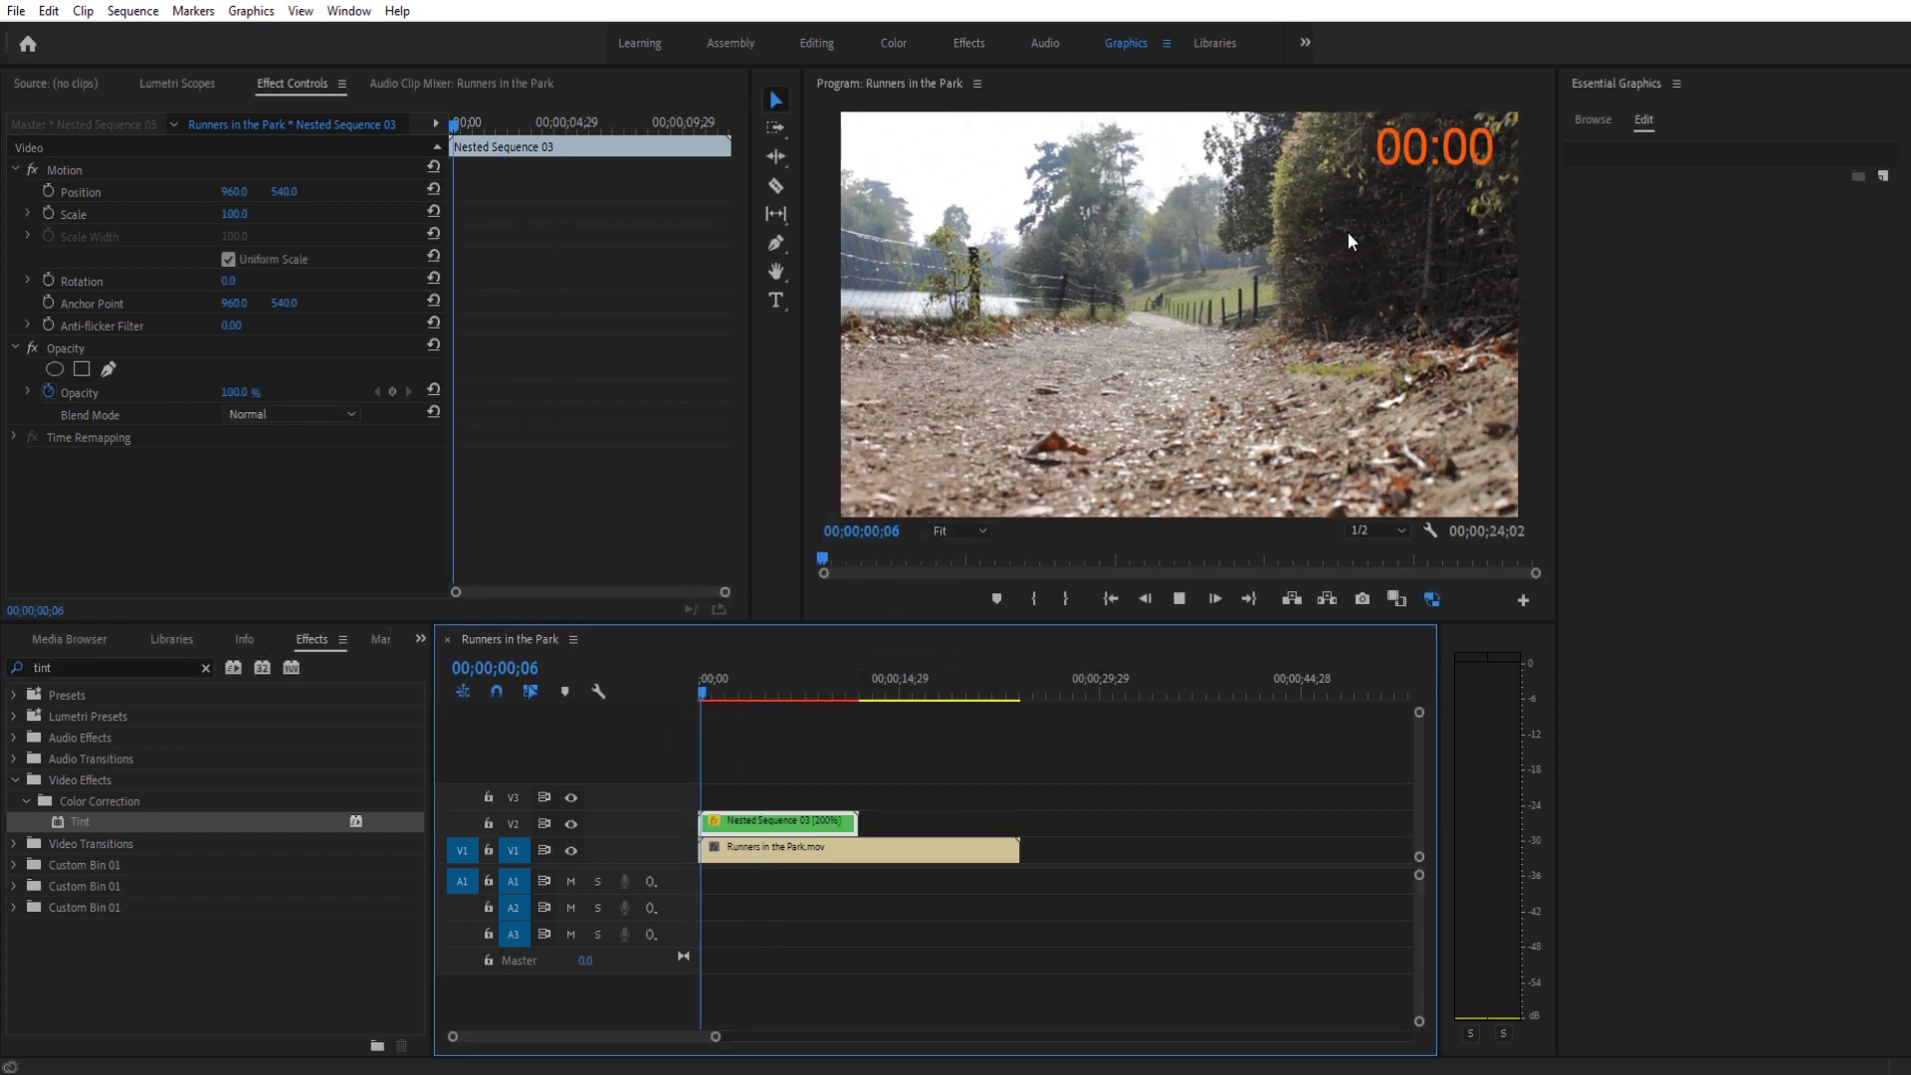
key("space")
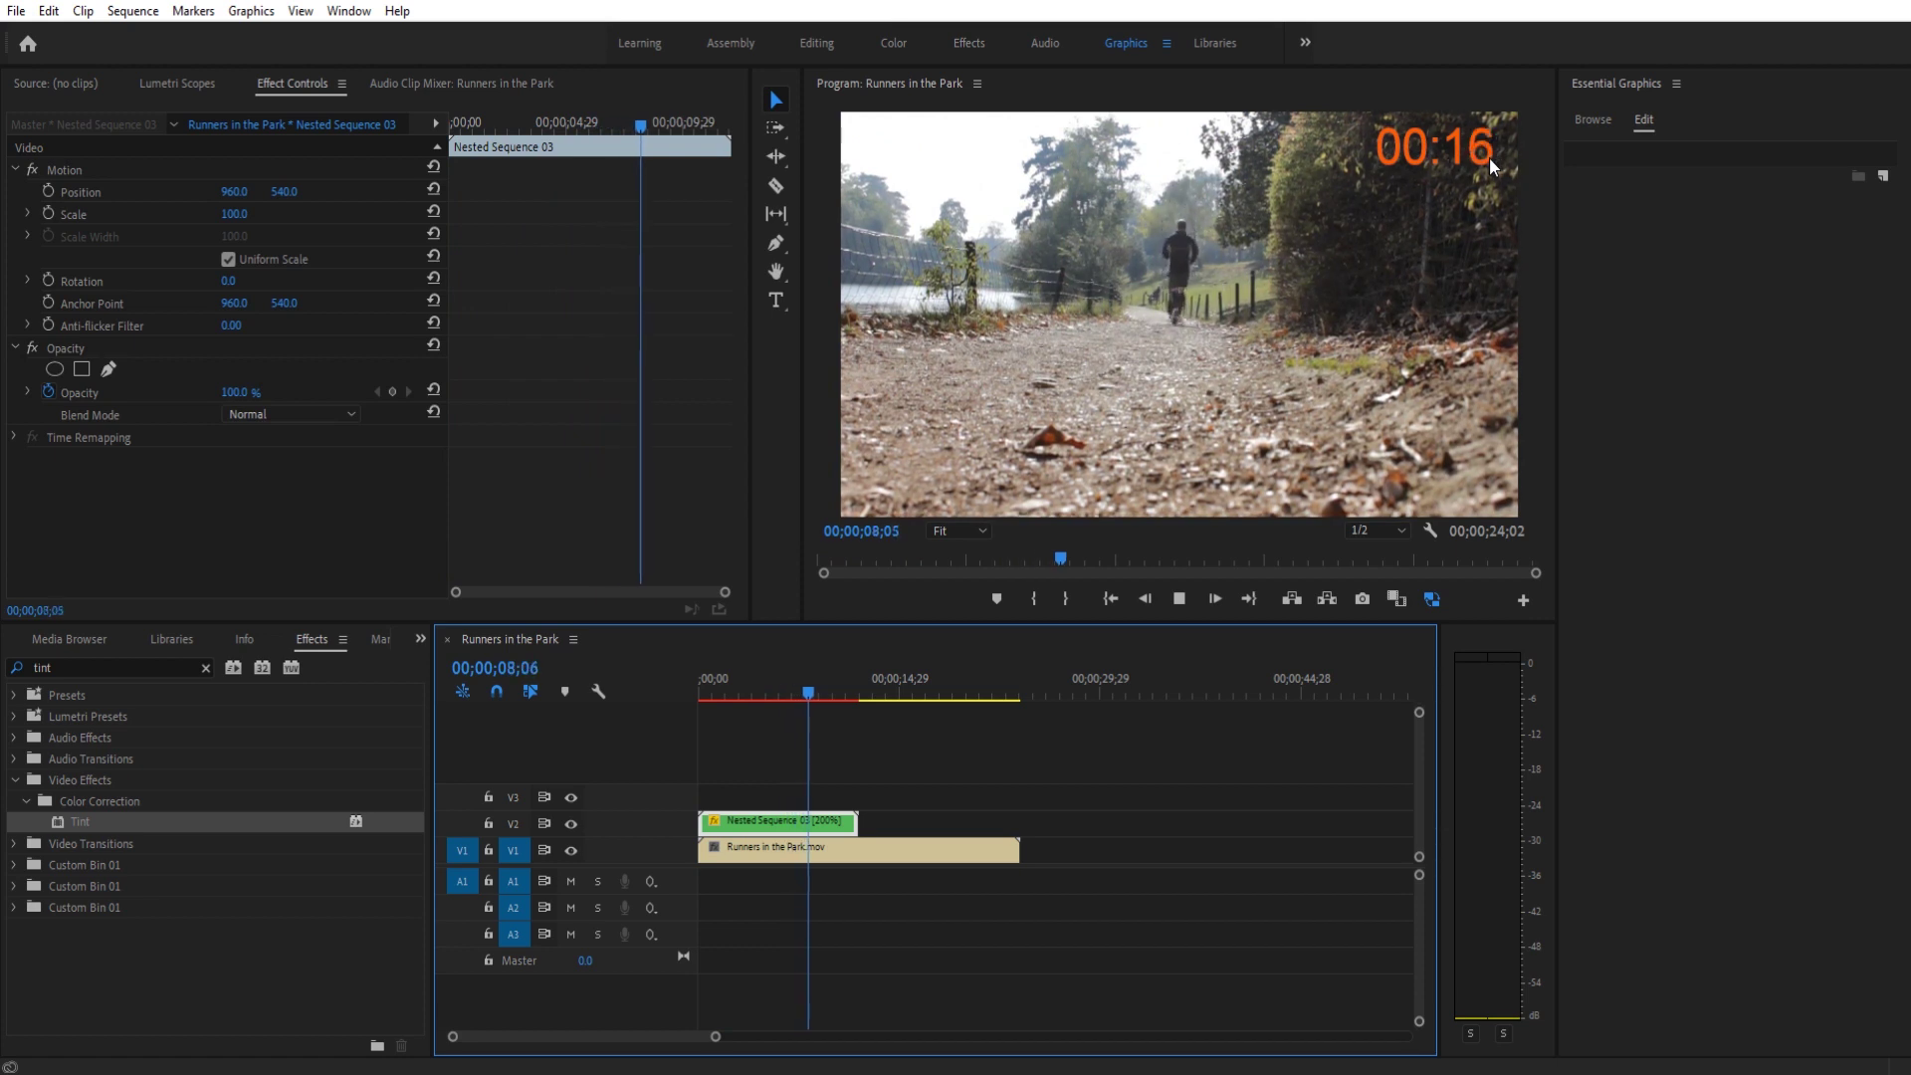
key("space")
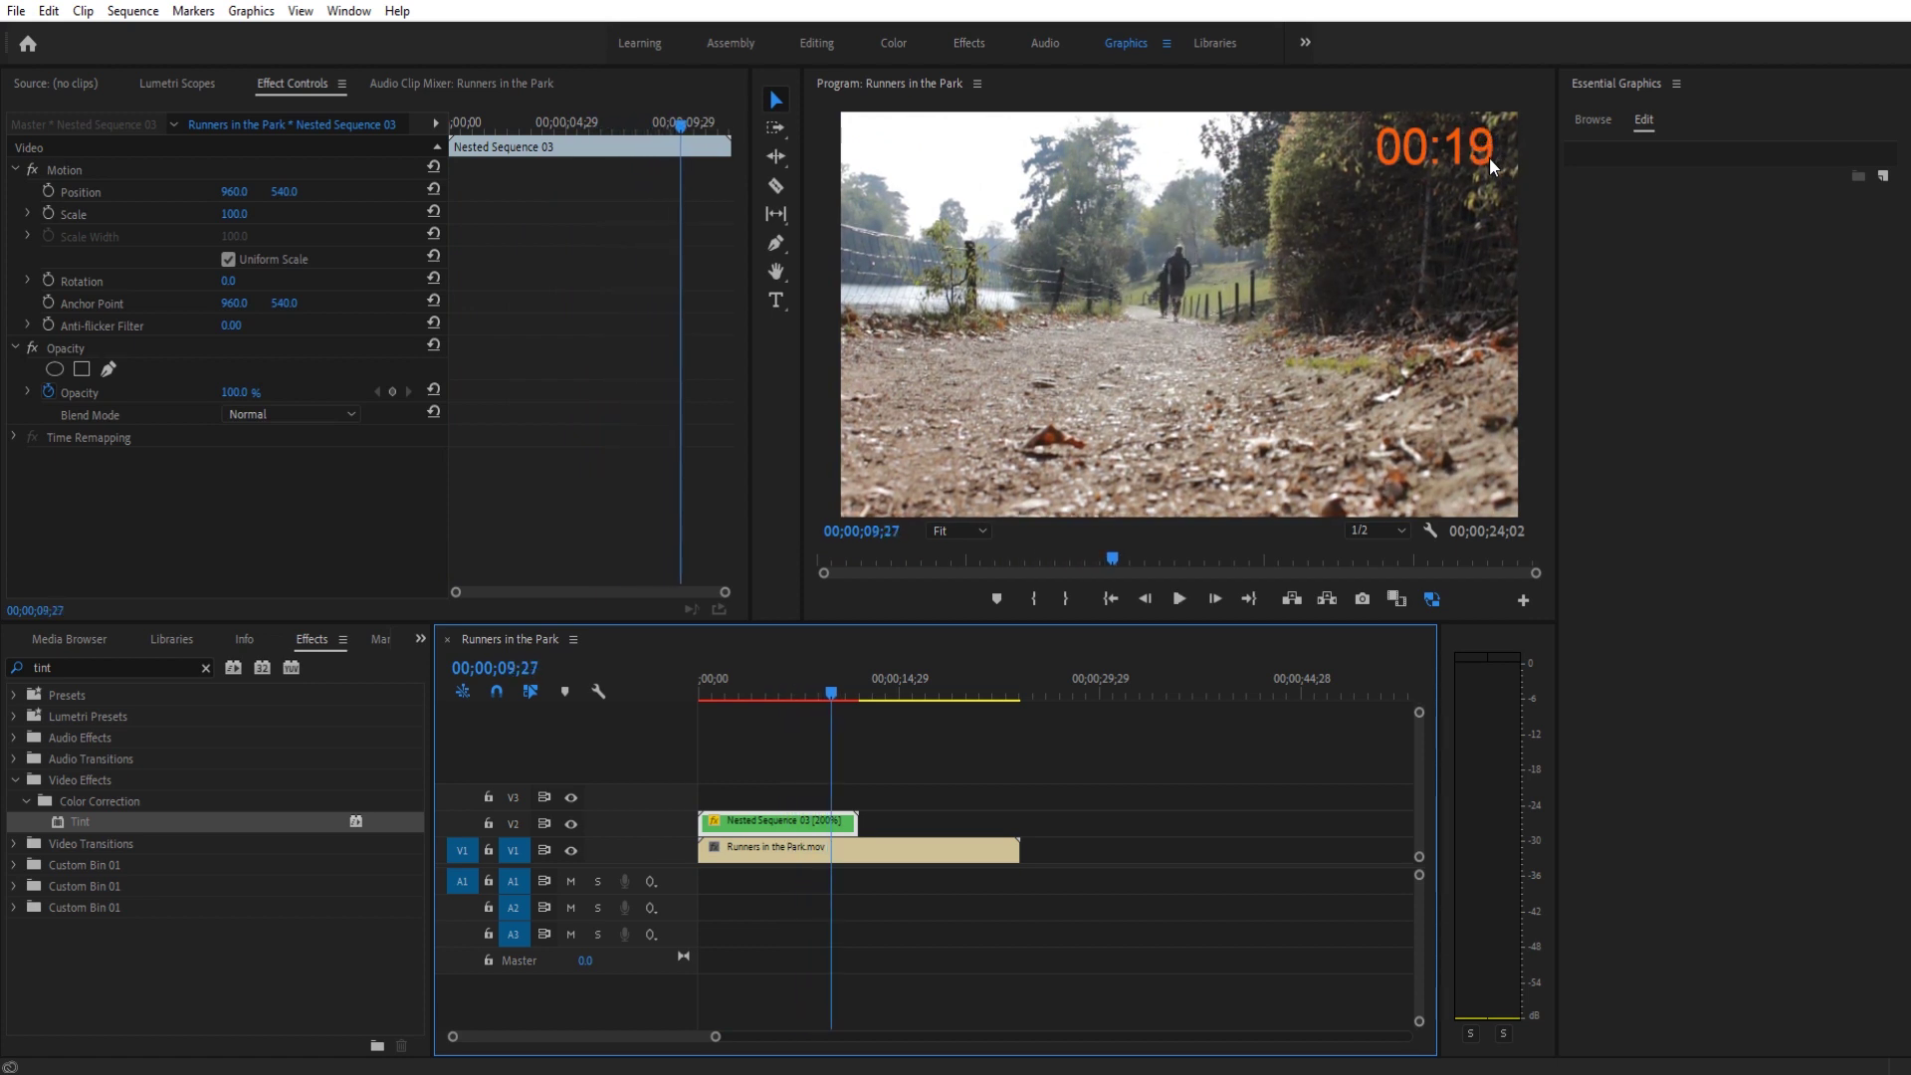